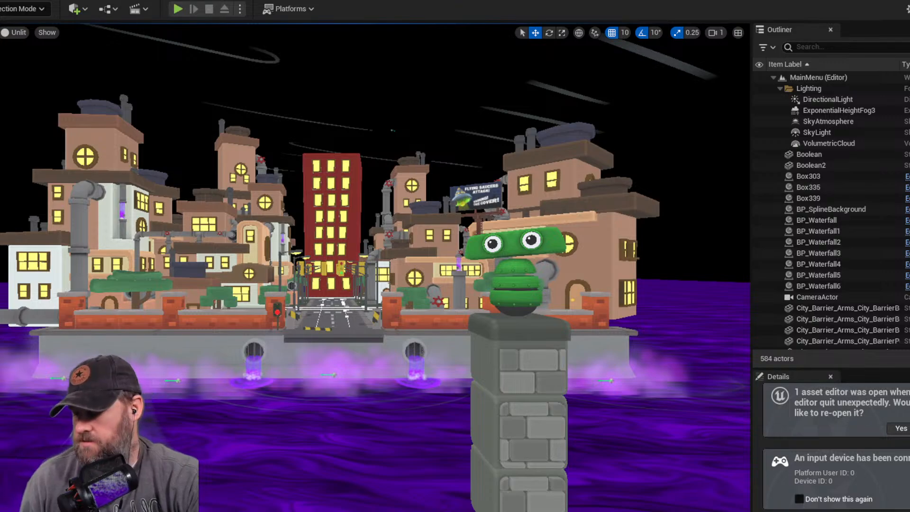
{"action": "key", "text": "super+w"}
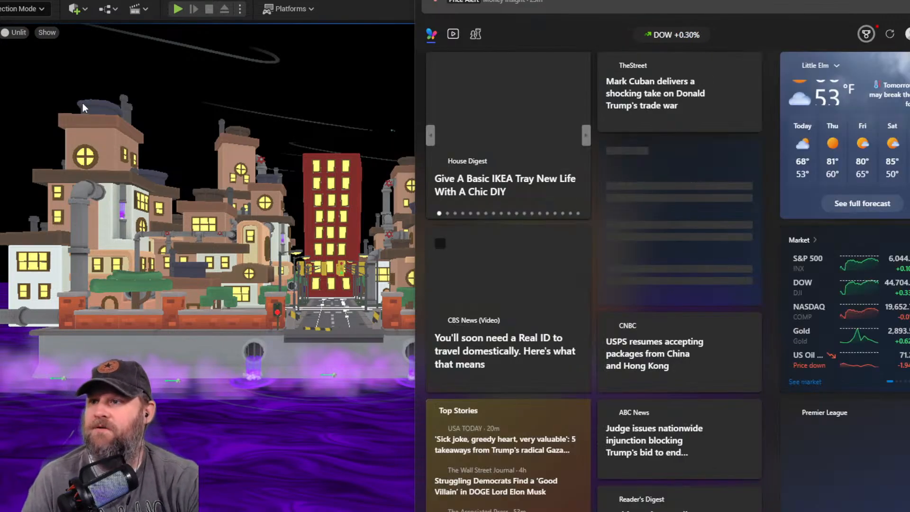
{"action": "left_click", "coordinate": [364, 101]}
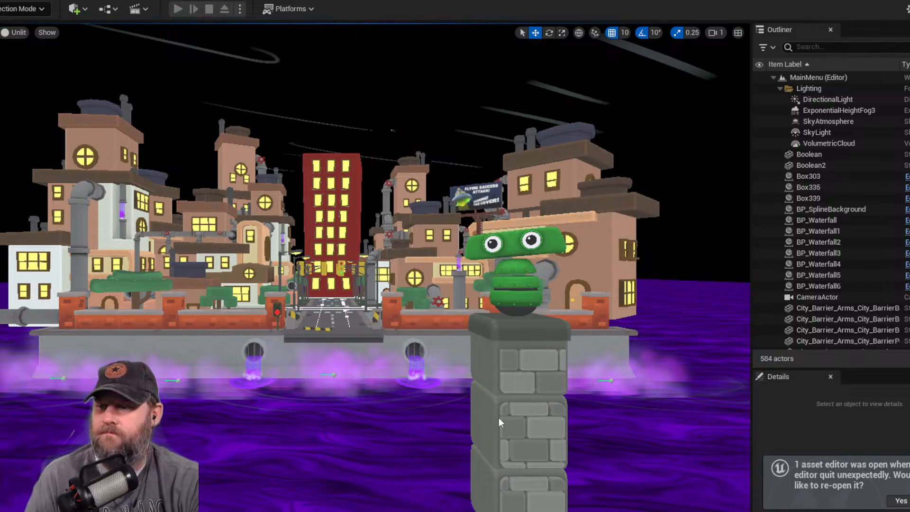
- Run the MainMenu level in the editor and start the game from its title screen to enter level 1
{"action": "key", "text": "alt+p"}
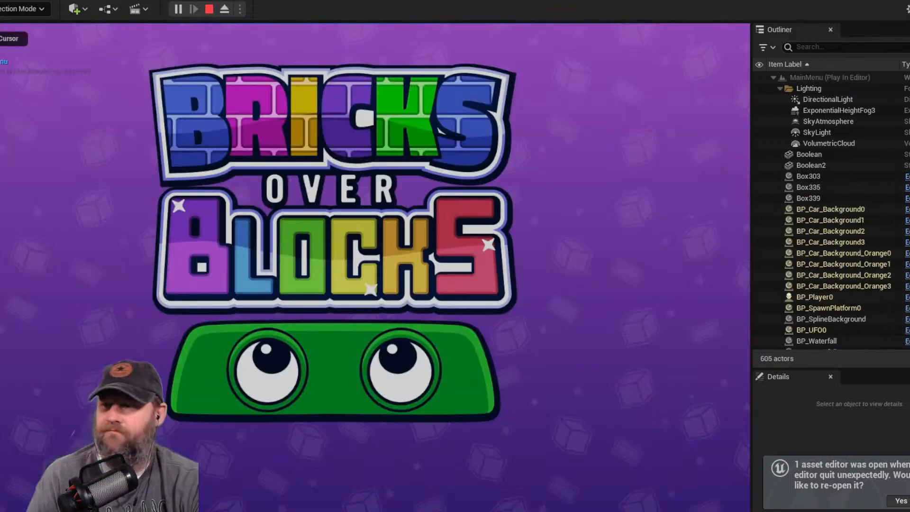
{"action": "left_click", "coordinate": [482, 368]}
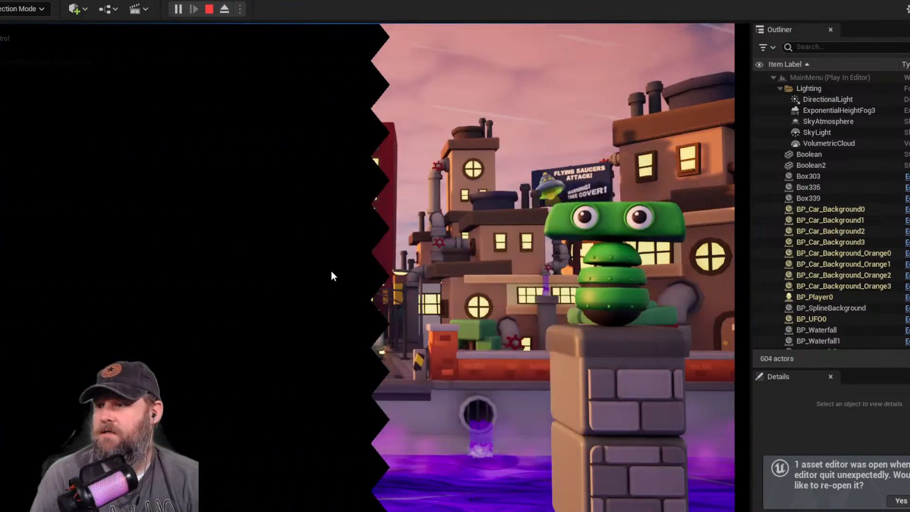
{"action": "key", "text": "Return"}
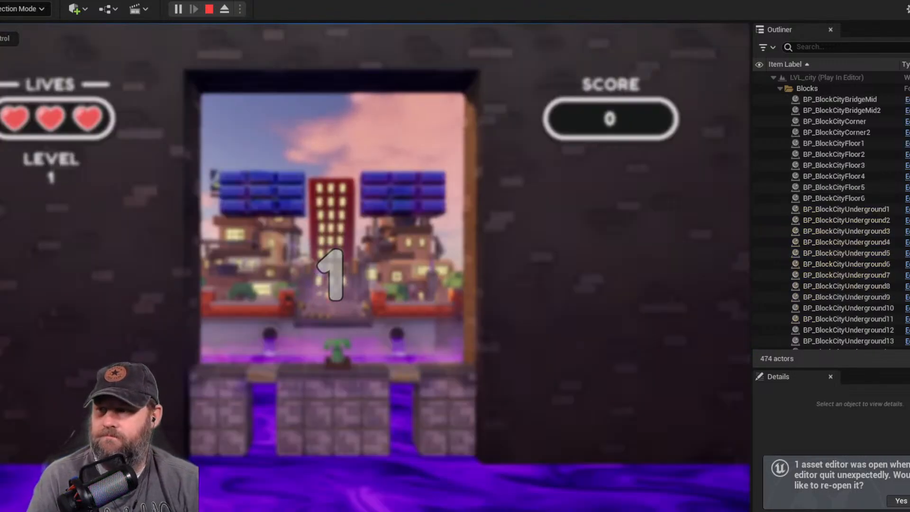
- Playtest level 1, steering the green character back and forth to bounce the ball until all blue blocks are destroyed
{"action": "key", "text": "d"}
{"action": "key", "text": "a"}
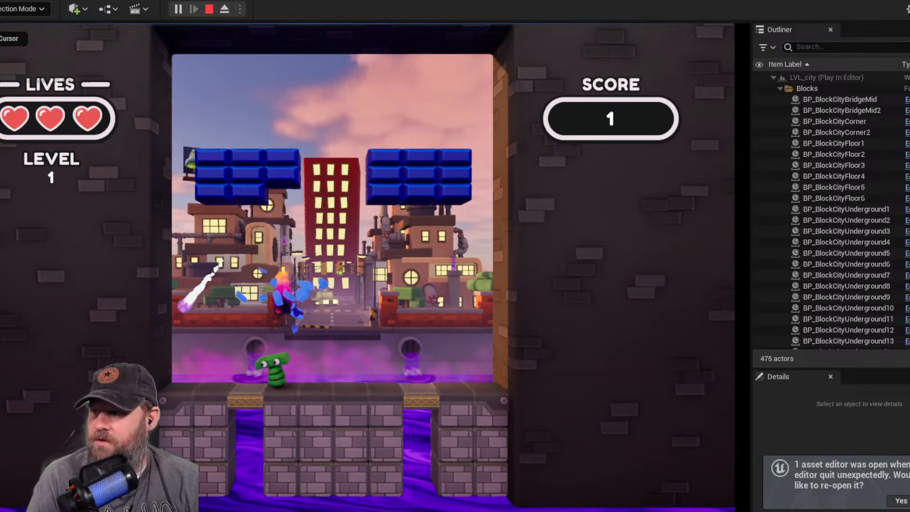
{"action": "key", "text": "a"}
{"action": "key", "text": "d"}
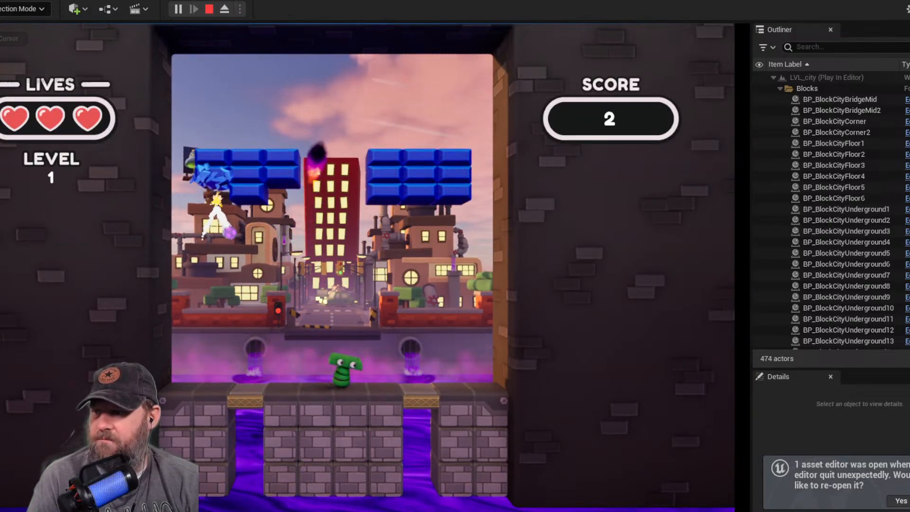
{"action": "key", "text": "a"}
{"action": "key", "text": "d"}
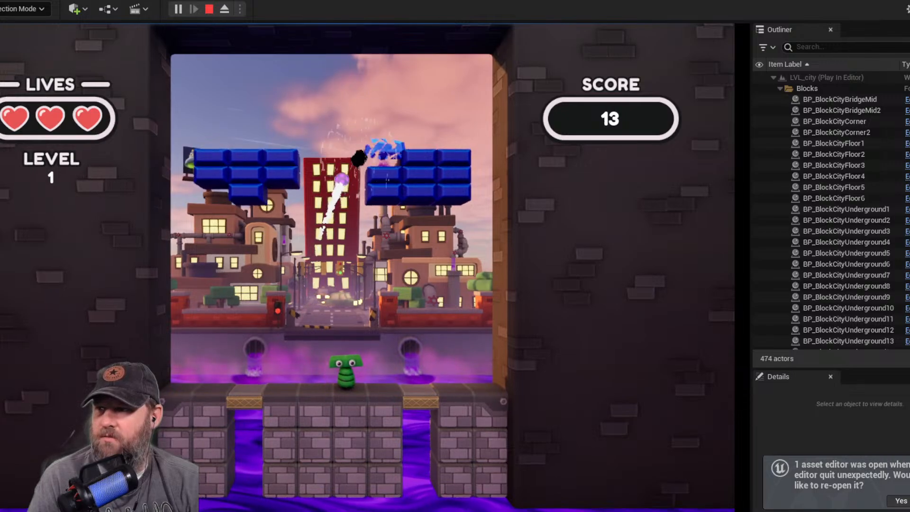
{"action": "key", "text": "d"}
{"action": "key", "text": "d"}
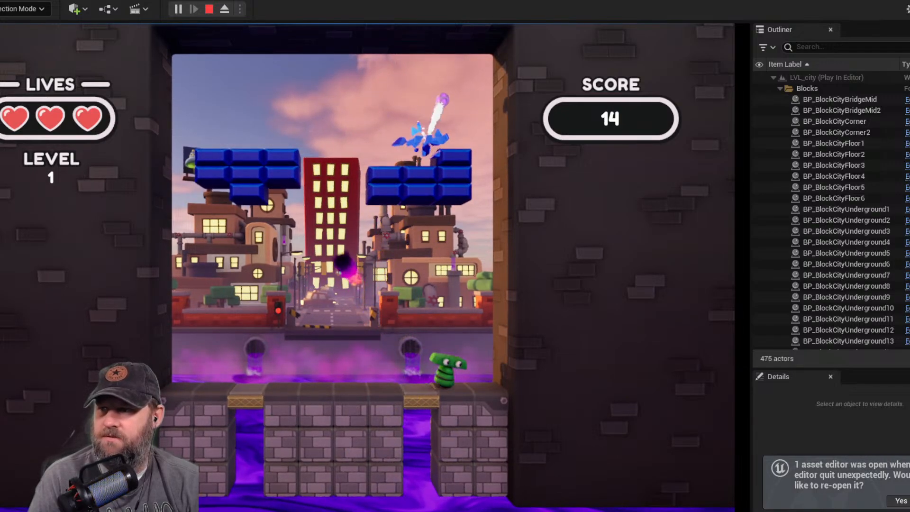
{"action": "key", "text": "a"}
{"action": "key", "text": "d"}
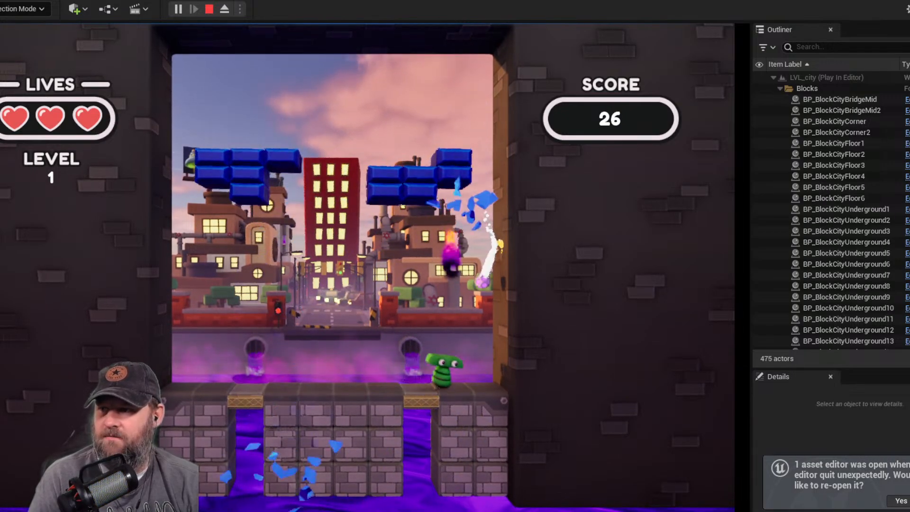
{"action": "key", "text": "d"}
{"action": "key", "text": "a"}
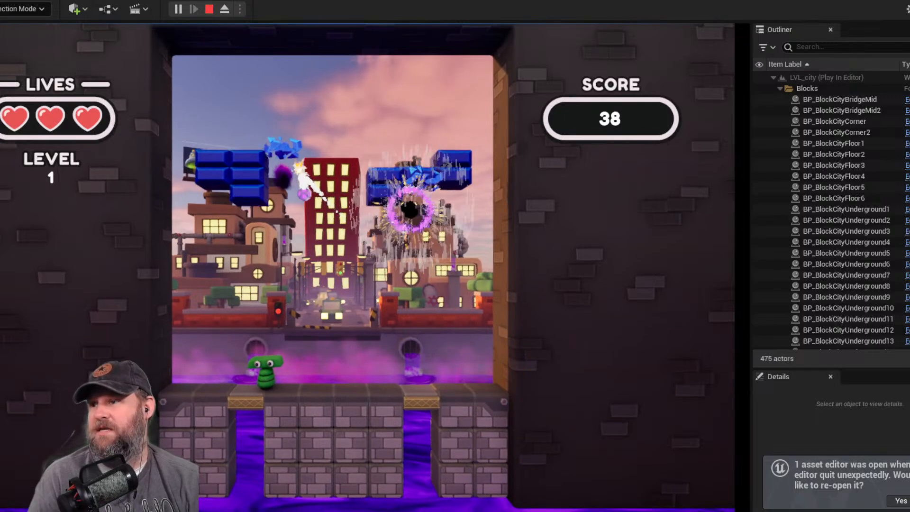
{"action": "key", "text": "d"}
{"action": "key", "text": "a"}
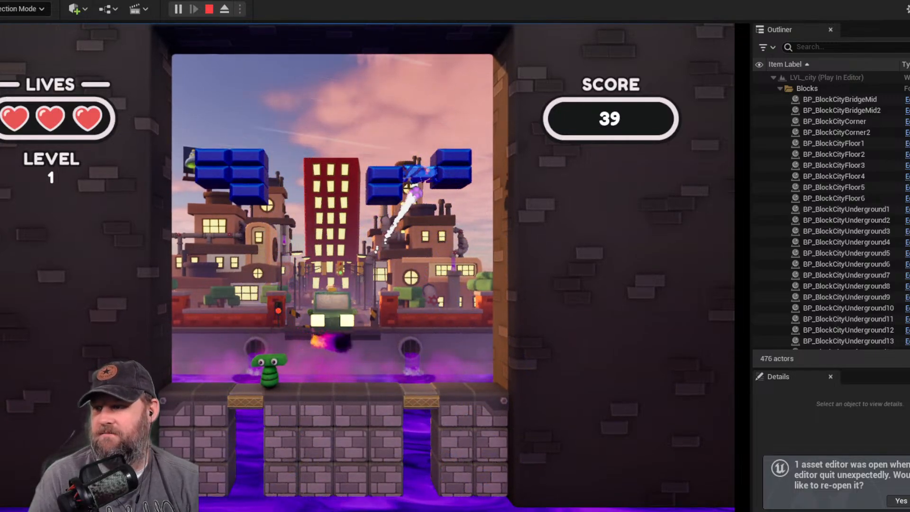
{"action": "key", "text": "d"}
{"action": "key", "text": "a"}
{"action": "key", "text": "d"}
{"action": "key", "text": "a"}
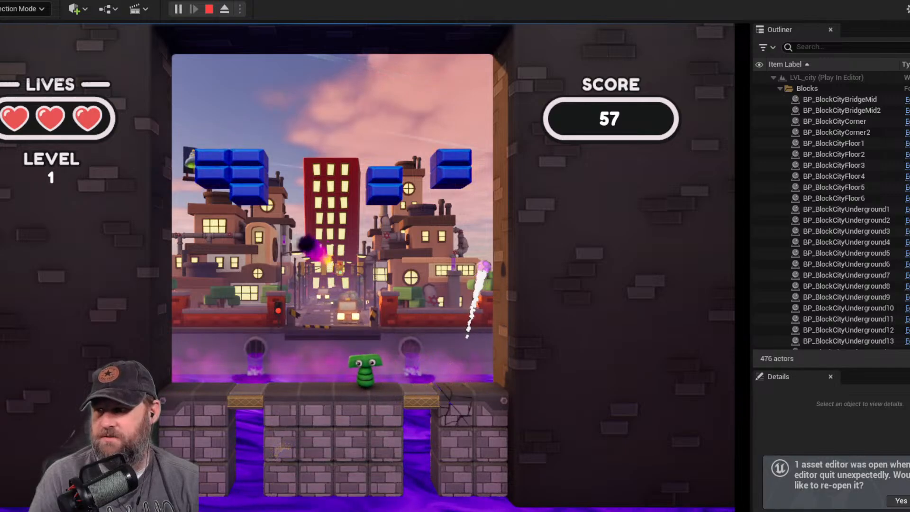
{"action": "key", "text": "a"}
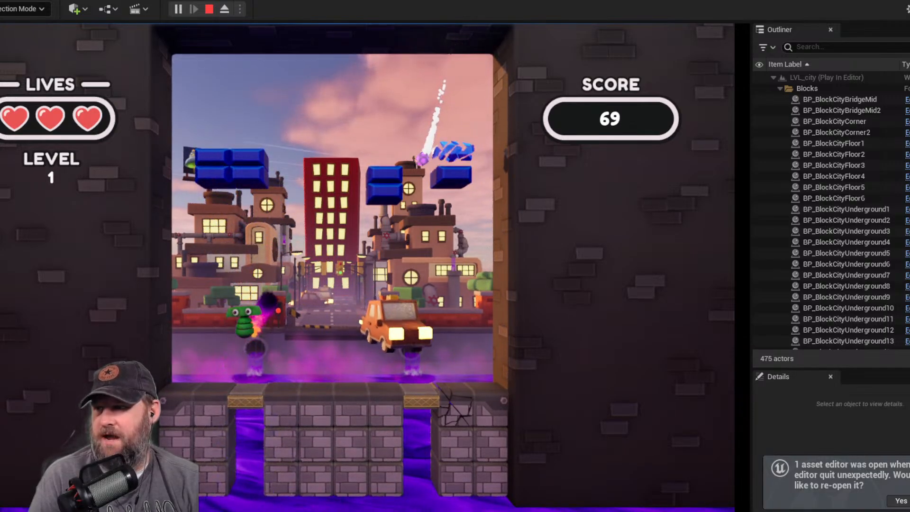
{"action": "key", "text": "d"}
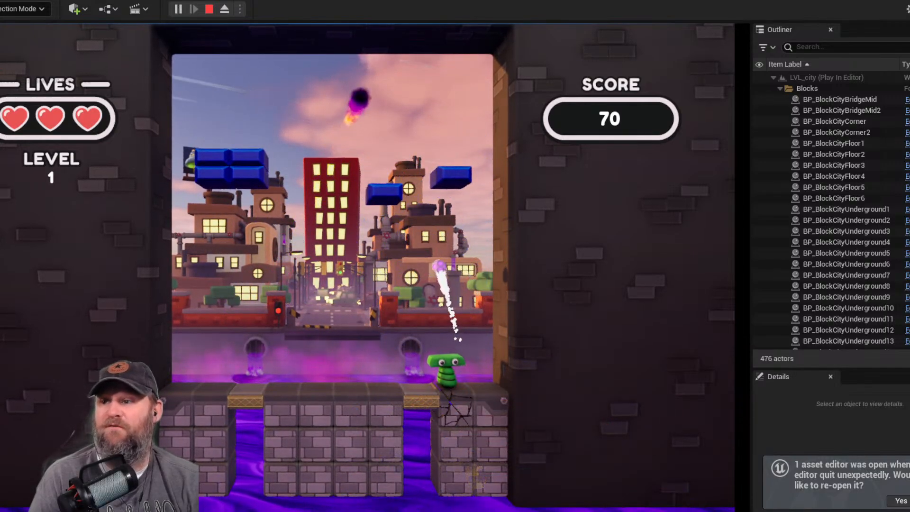
{"action": "key", "text": "a"}
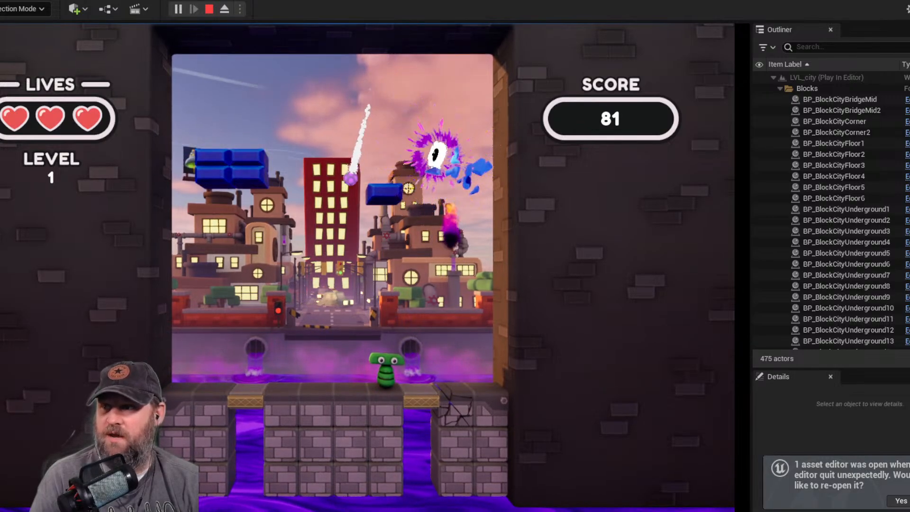
{"action": "key", "text": "d"}
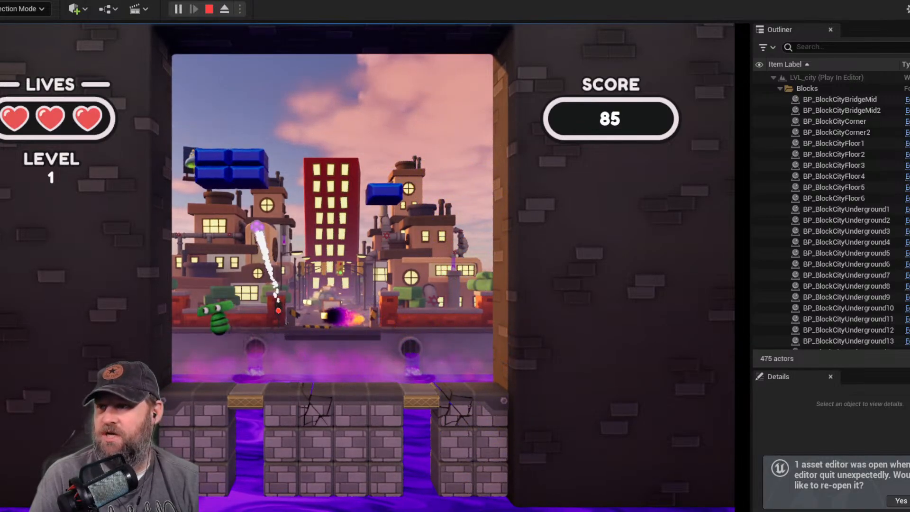
{"action": "key", "text": "d"}
{"action": "key", "text": "a"}
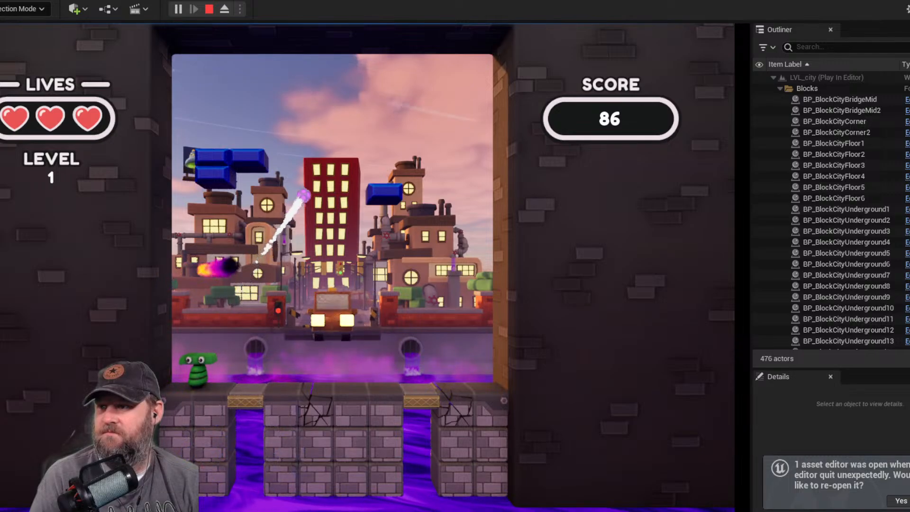
{"action": "key", "text": "d"}
{"action": "key", "text": "a"}
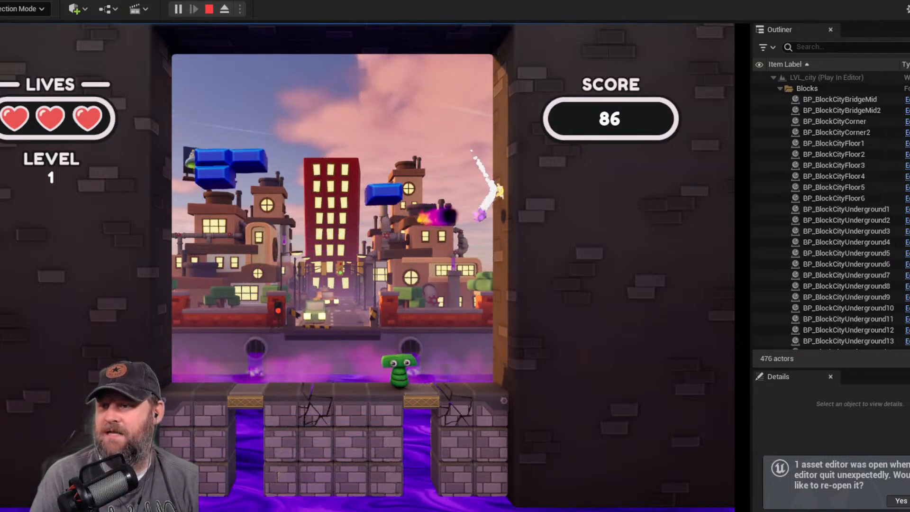
{"action": "key", "text": "a"}
{"action": "key", "text": "d"}
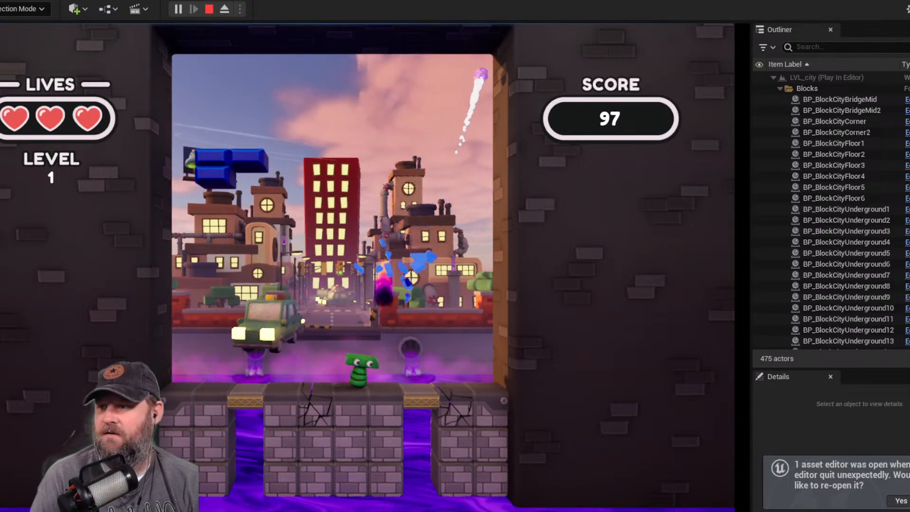
{"action": "key", "text": "d"}
{"action": "key", "text": "d"}
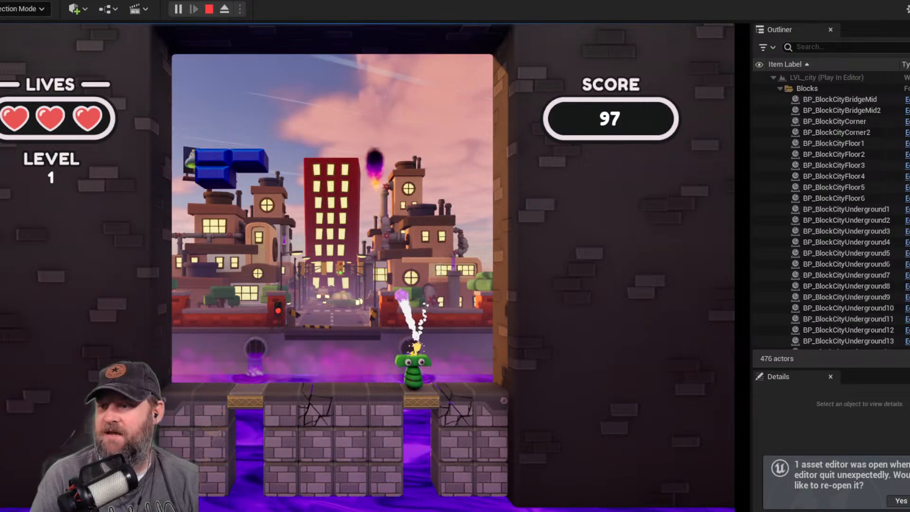
{"action": "key", "text": "a"}
{"action": "key", "text": "d"}
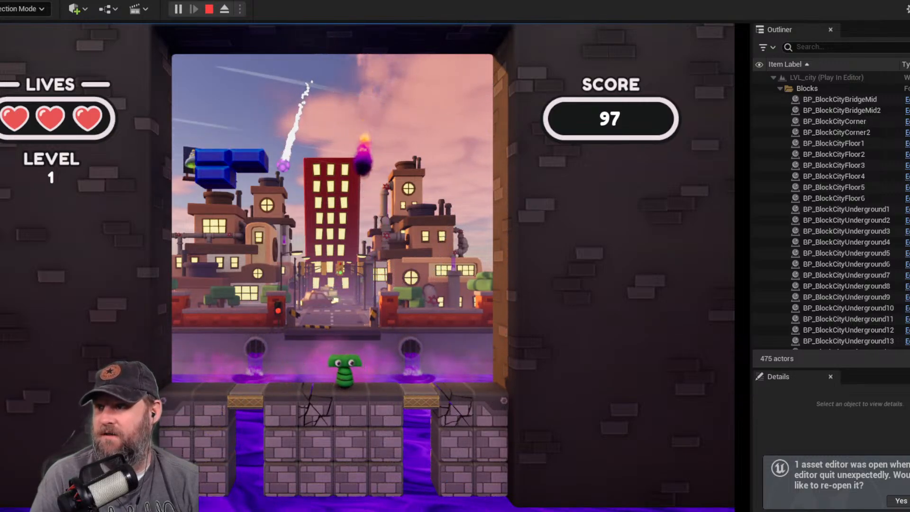
{"action": "key", "text": "a"}
{"action": "key", "text": "d"}
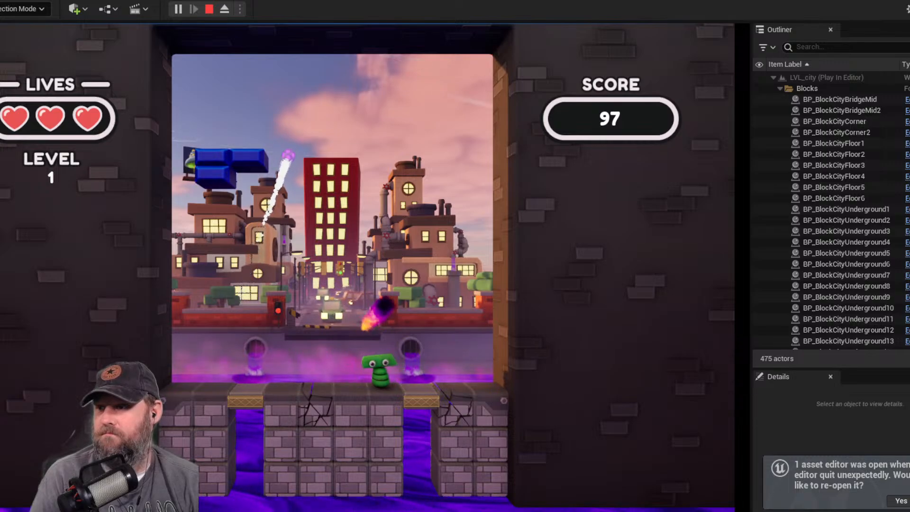
{"action": "key", "text": "a"}
{"action": "key", "text": "d"}
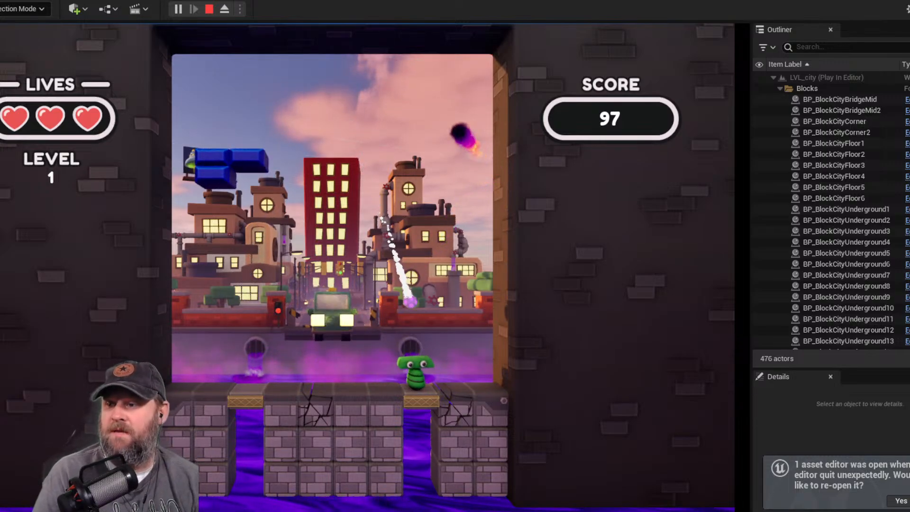
{"action": "key", "text": "d"}
{"action": "key", "text": "a"}
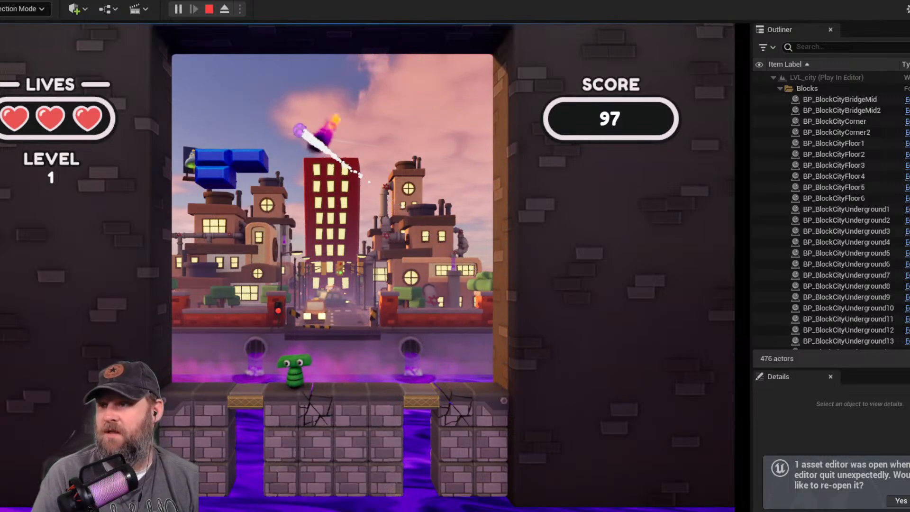
{"action": "key", "text": "a"}
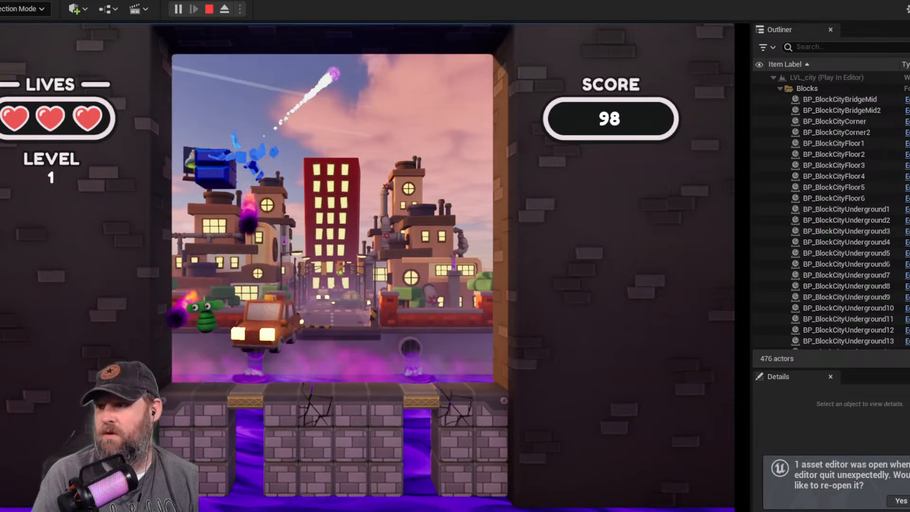
{"action": "key", "text": "d"}
{"action": "key", "text": "a"}
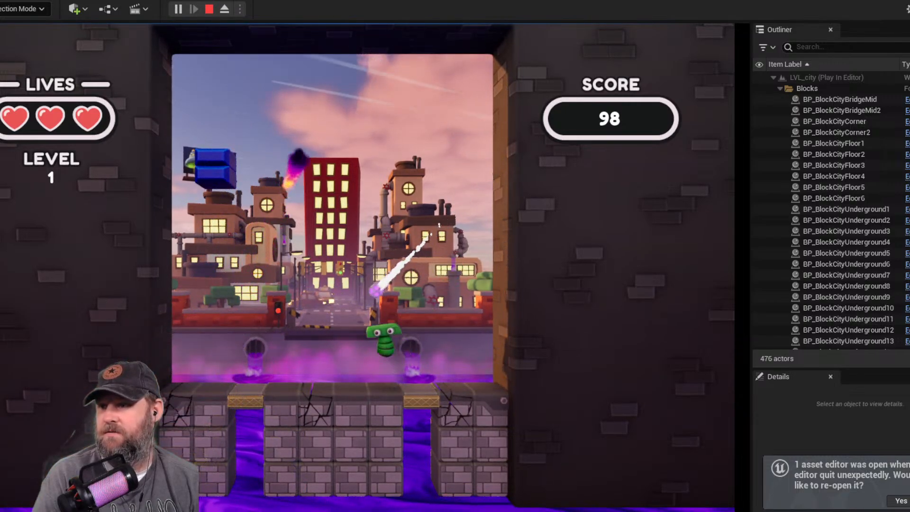
{"action": "key", "text": "a"}
{"action": "key", "text": "d"}
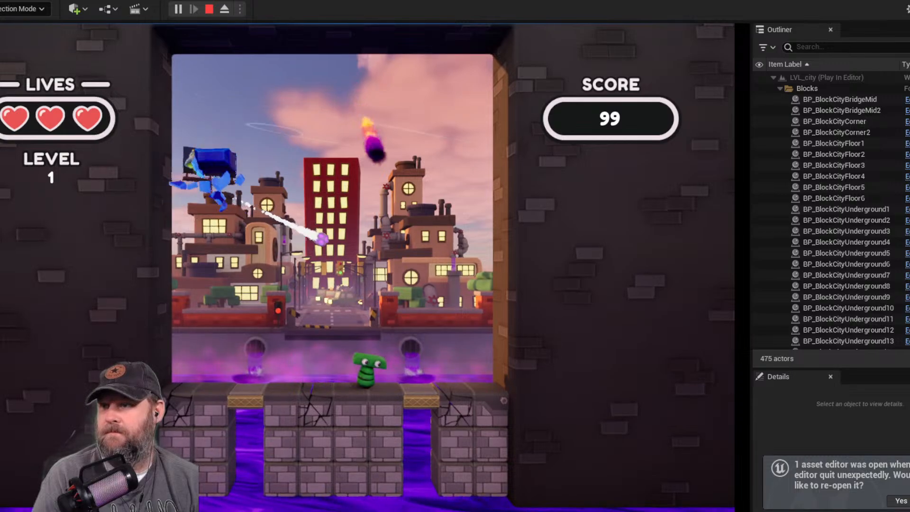
{"action": "key", "text": "a"}
{"action": "key", "text": "space"}
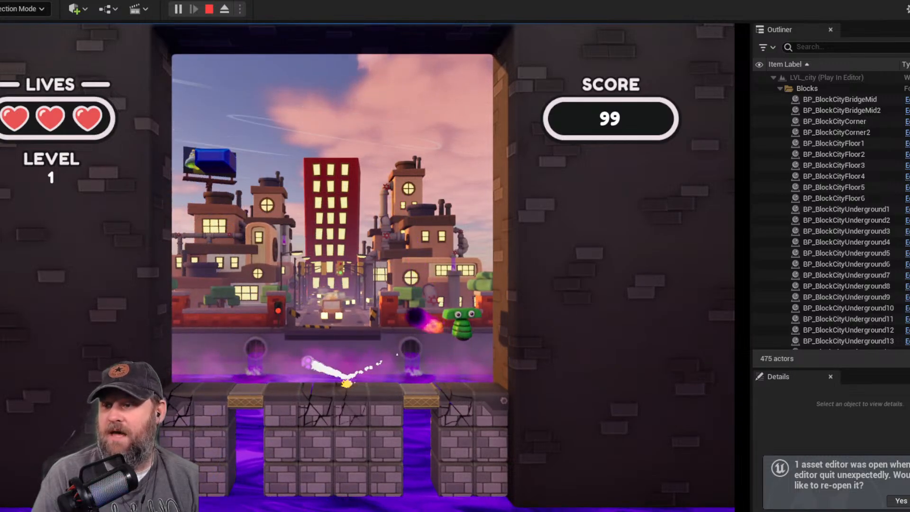
{"action": "key", "text": "a"}
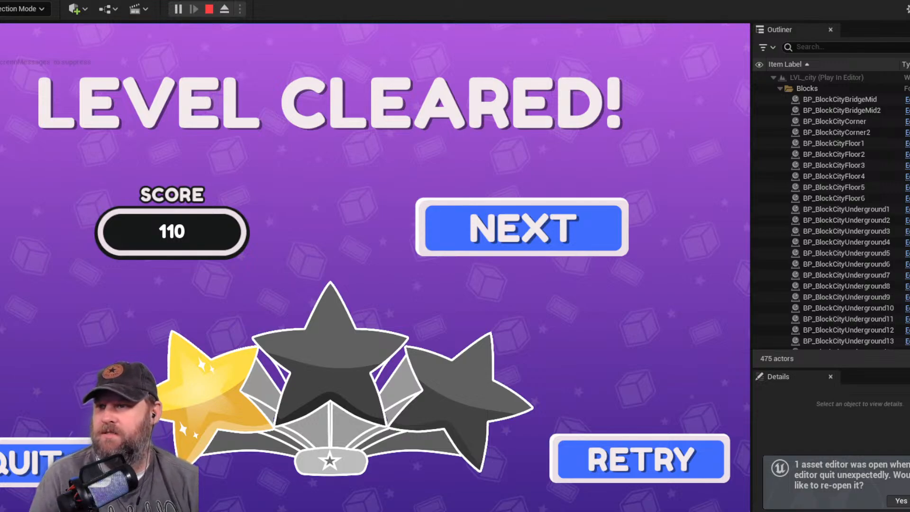
- Advance to level 2 and steer the character to bounce the ball into the blue blocks capping the two side columns
{"action": "left_click", "coordinate": [481, 237]}
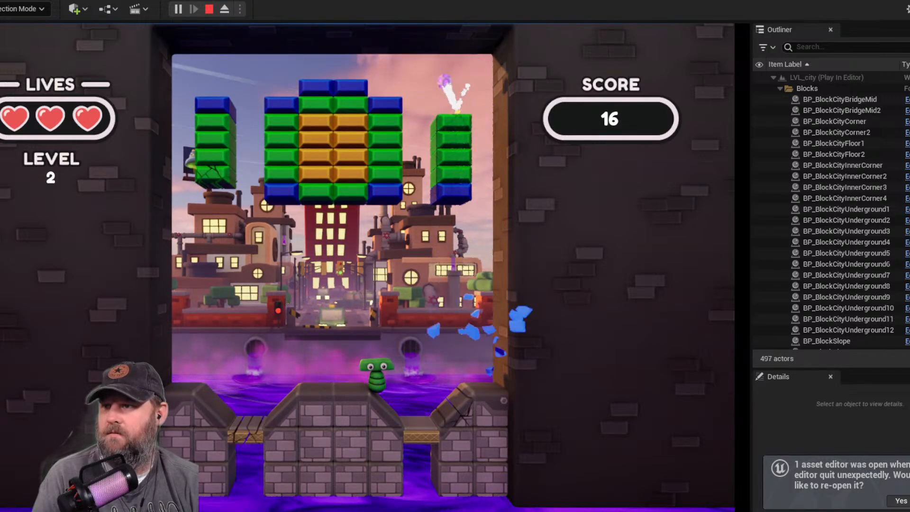
{"action": "key", "text": "d"}
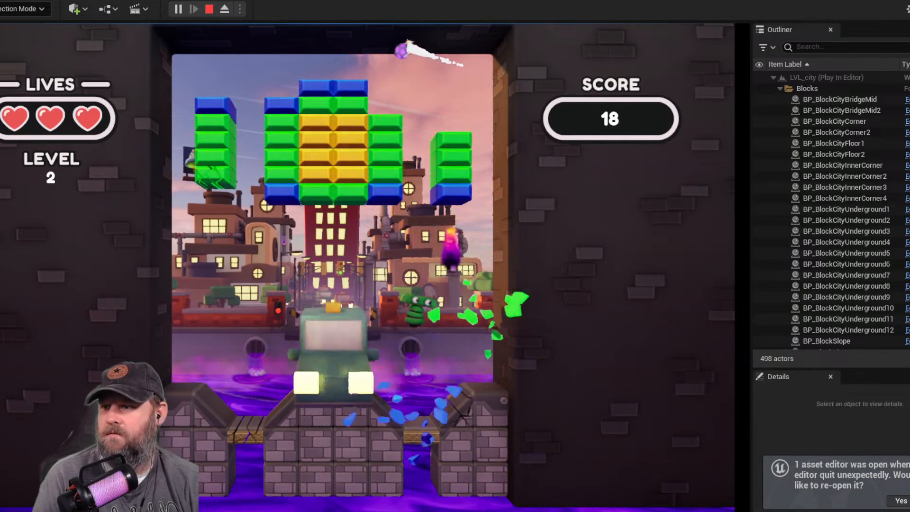
{"action": "key", "text": "a"}
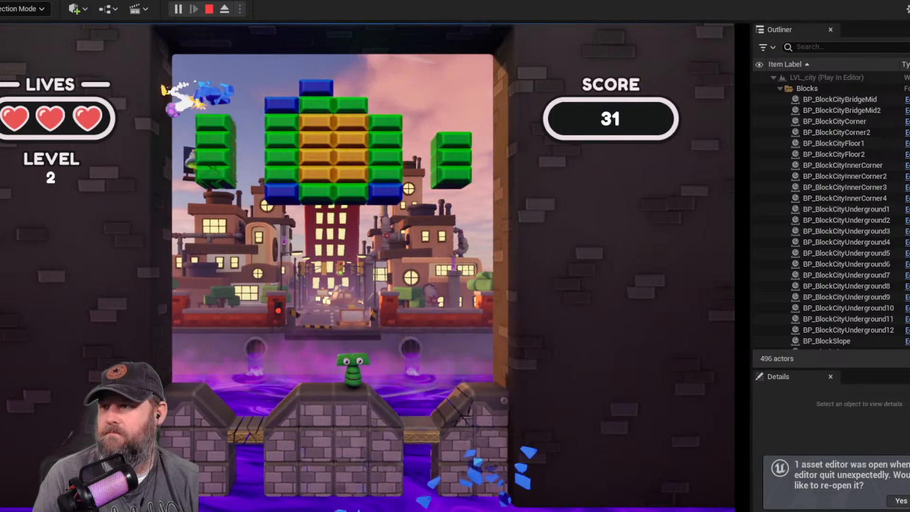
{"action": "key", "text": "a"}
{"action": "key", "text": "d"}
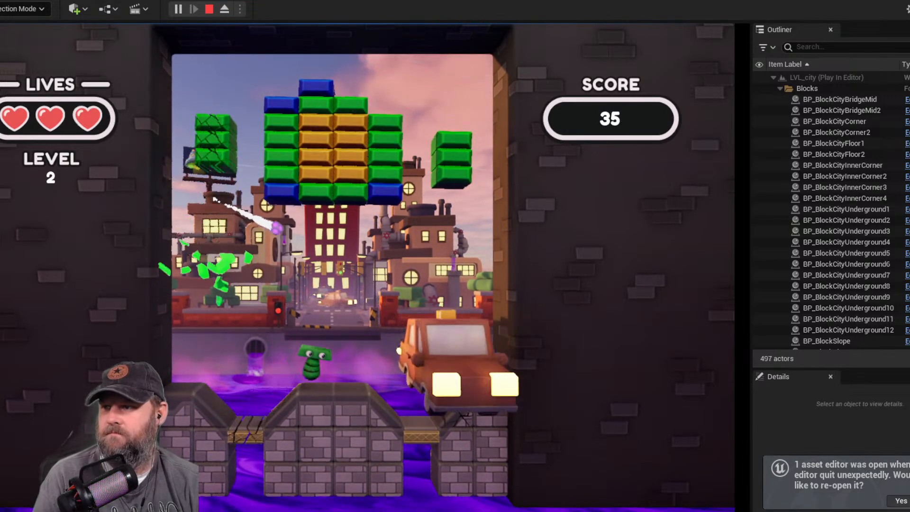
{"action": "key", "text": "space"}
{"action": "key", "text": "space"}
{"action": "key", "text": "a"}
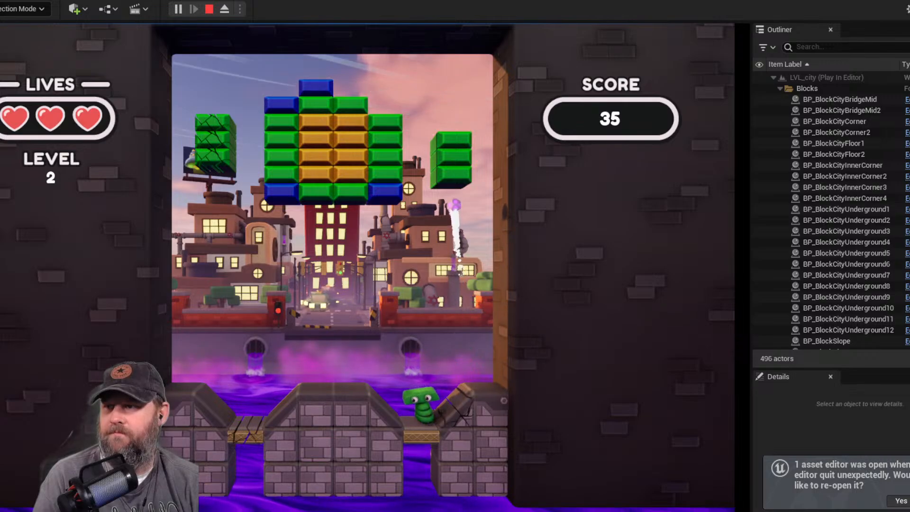
- Move and jump with the character to keep the ball in play and destroy the blue blocks at the central cluster's lower corners
{"action": "key", "text": "space"}
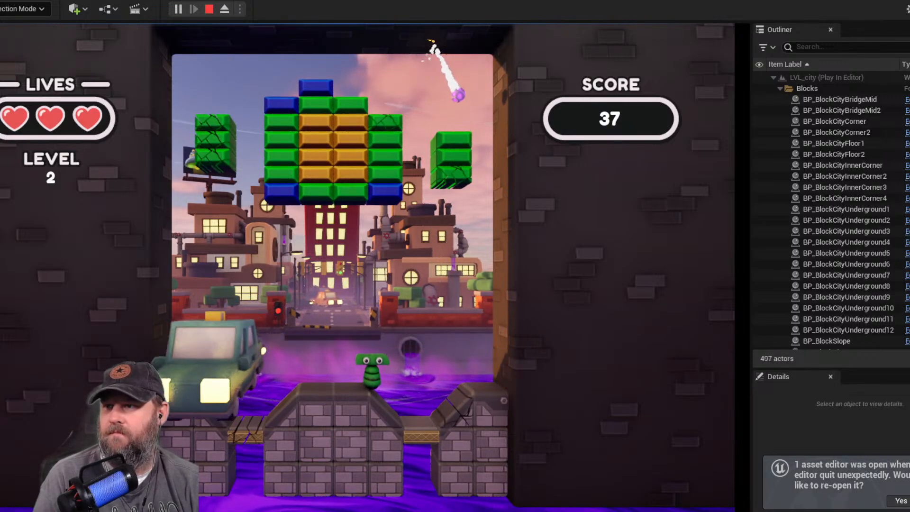
{"action": "key", "text": "space"}
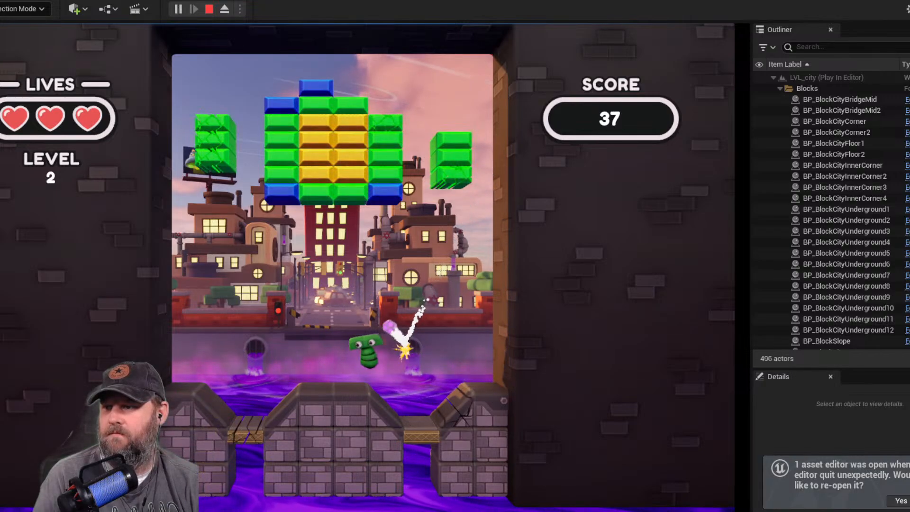
{"action": "key", "text": "a"}
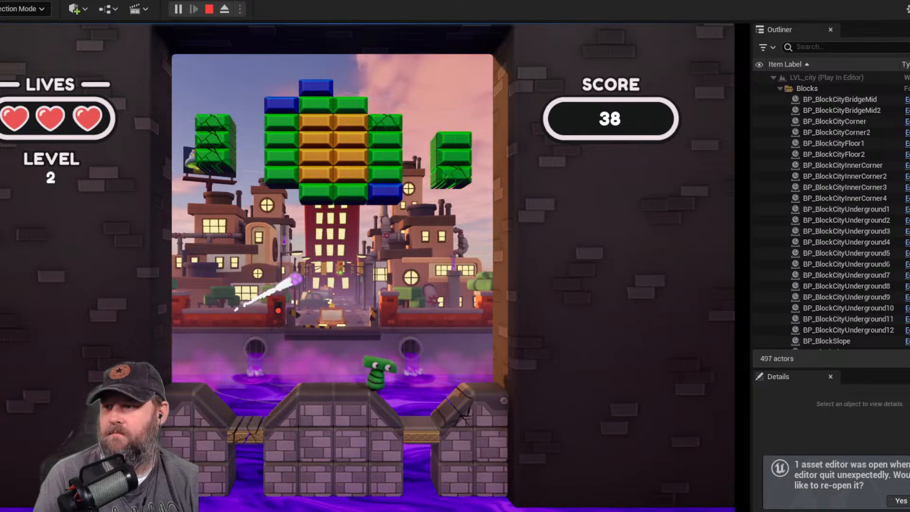
{"action": "key", "text": "a"}
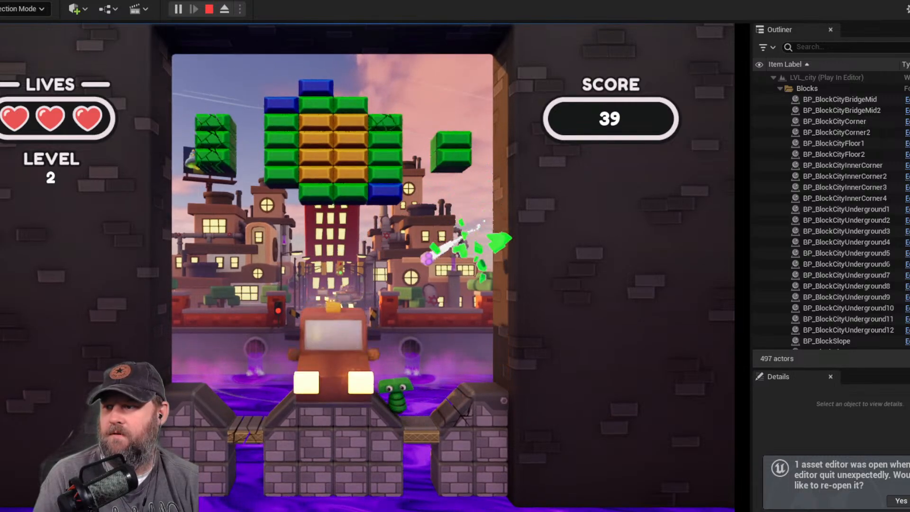
{"action": "key", "text": "space"}
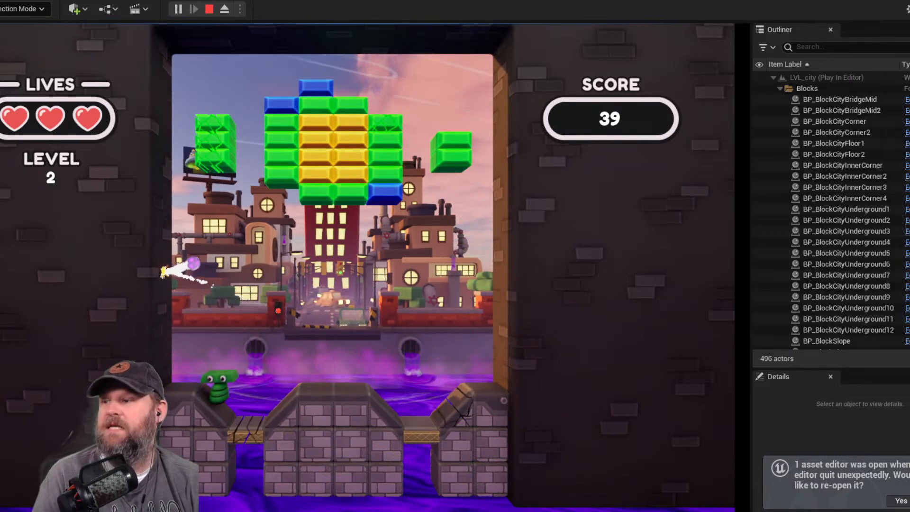
{"action": "key", "text": "d"}
{"action": "key", "text": "a"}
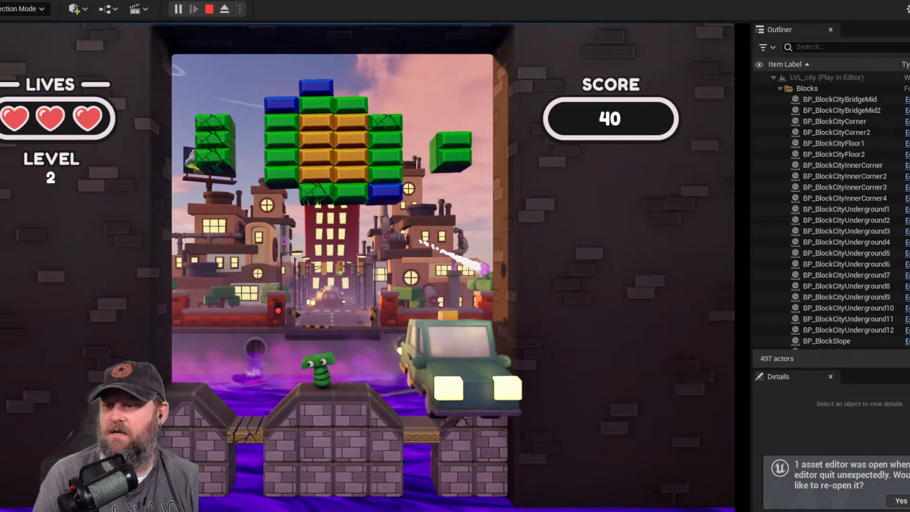
{"action": "key", "text": "d"}
{"action": "key", "text": "space"}
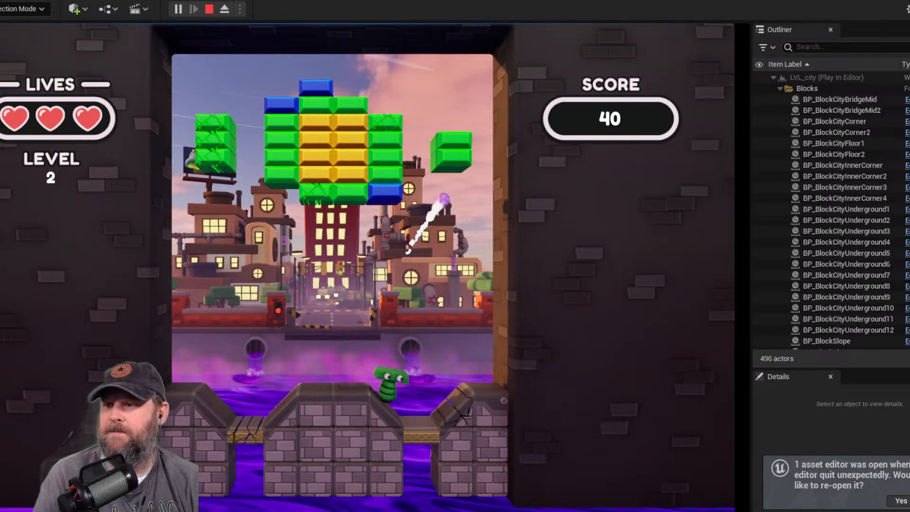
{"action": "key", "text": "a"}
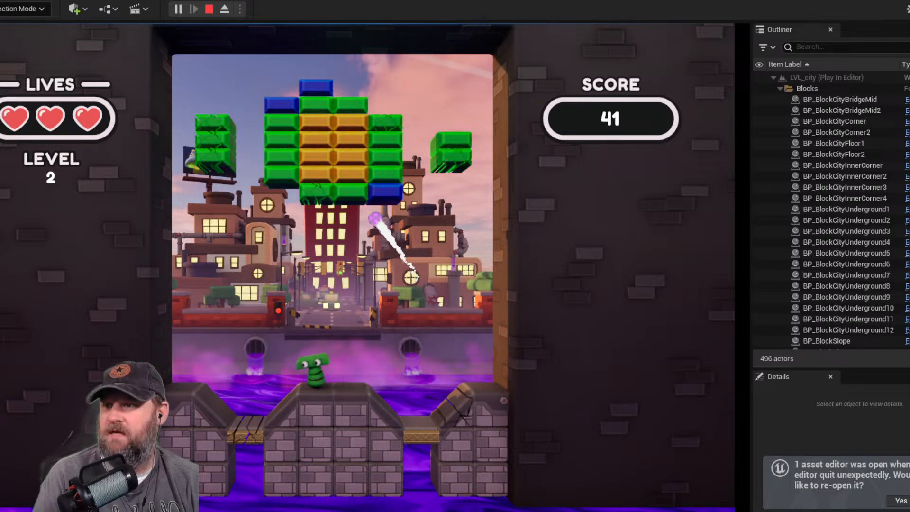
{"action": "key", "text": "space"}
{"action": "key", "text": "a"}
{"action": "key", "text": "d"}
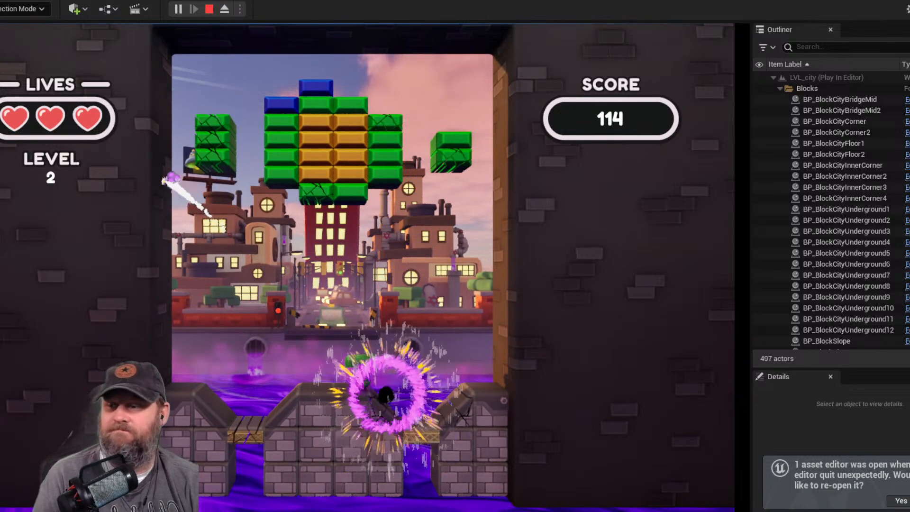
- Bounce the ball to destroy the remaining blue blocks atop the central cluster and the green blocks of the left column
{"action": "key", "text": "a"}
{"action": "key", "text": "a"}
{"action": "key", "text": "a"}
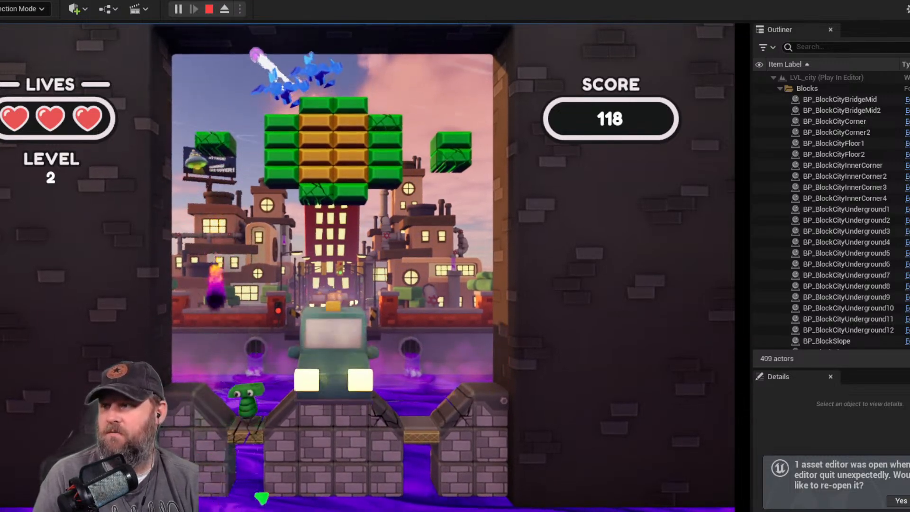
{"action": "key", "text": "d"}
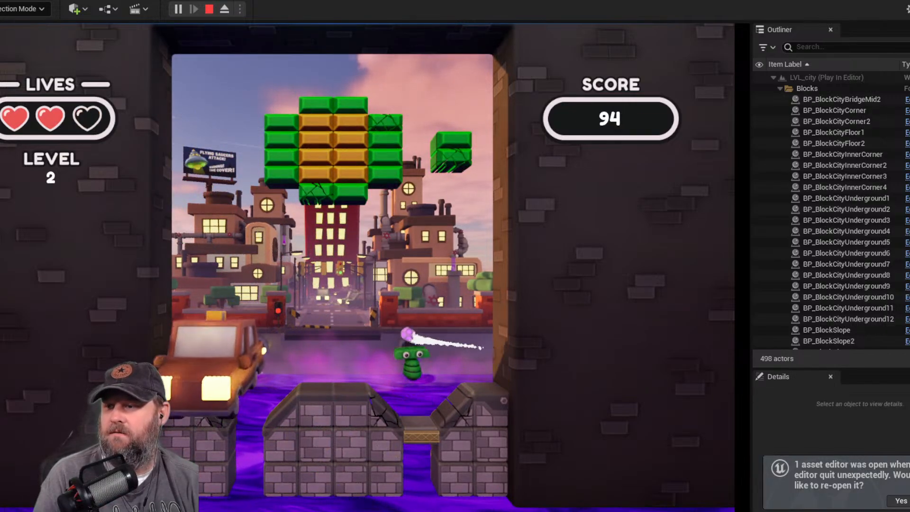
{"action": "key", "text": "a"}
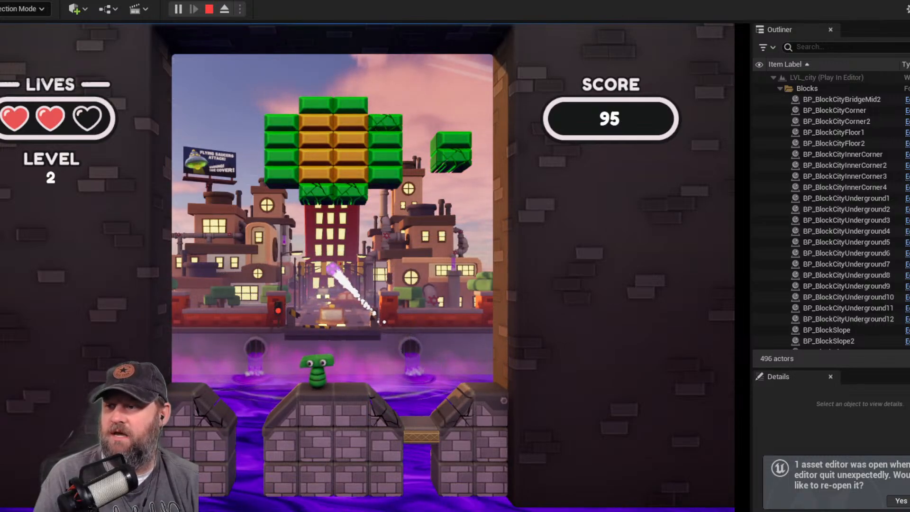
{"action": "key", "text": "a"}
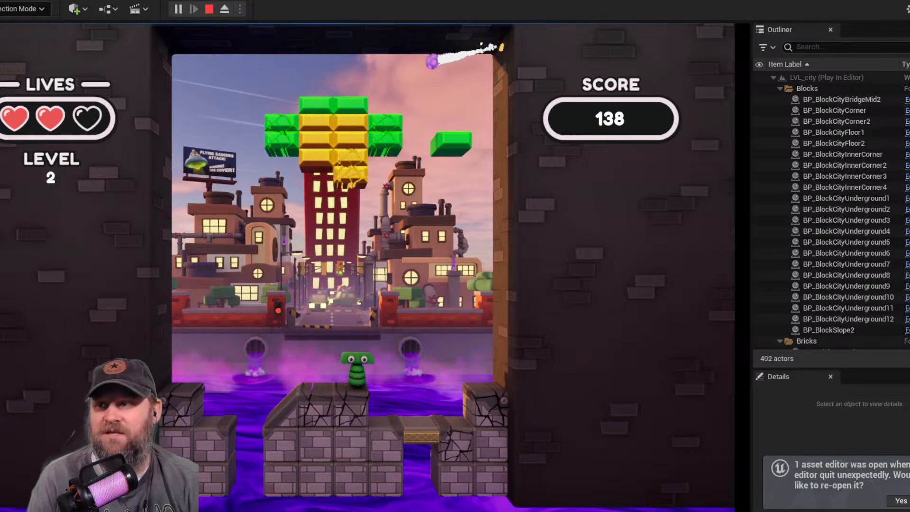
- Keep returning the ball to clear the green blocks left of the yellow stack and the last block of the right column
{"action": "key", "text": "a"}
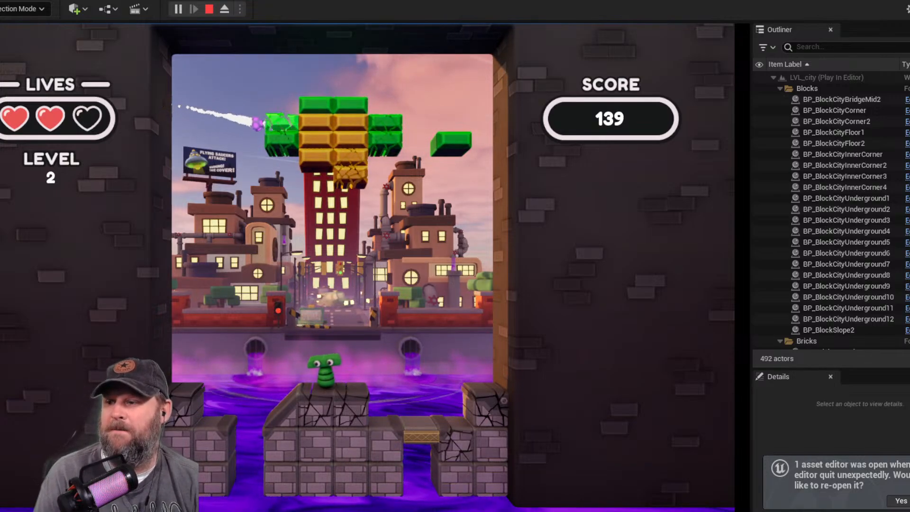
{"action": "key", "text": "d"}
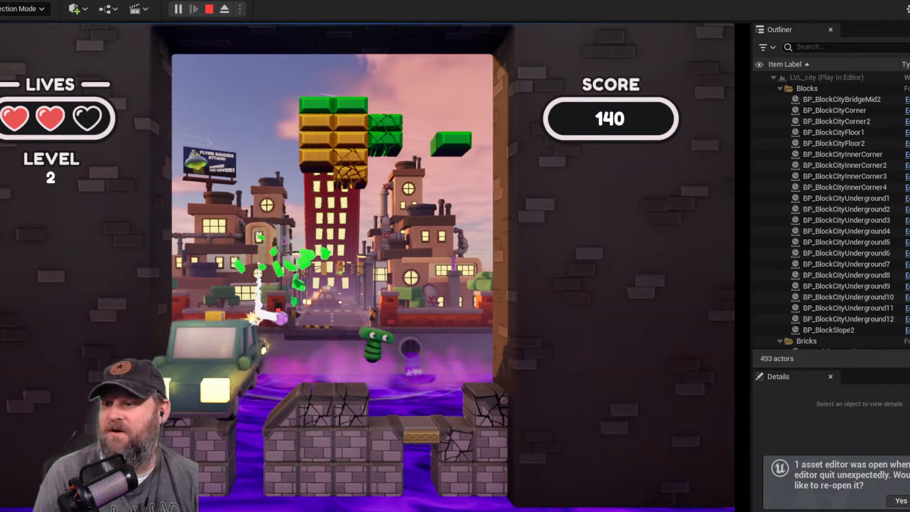
{"action": "key", "text": "a"}
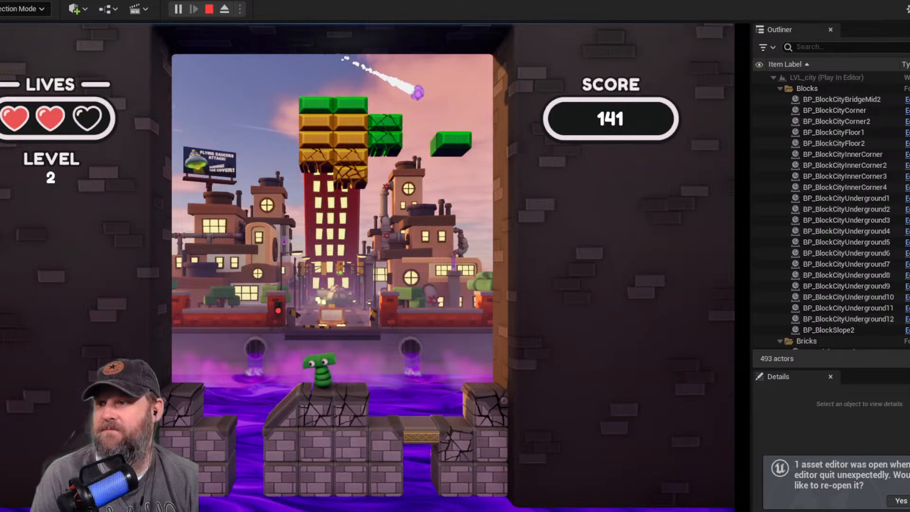
{"action": "key", "text": "space"}
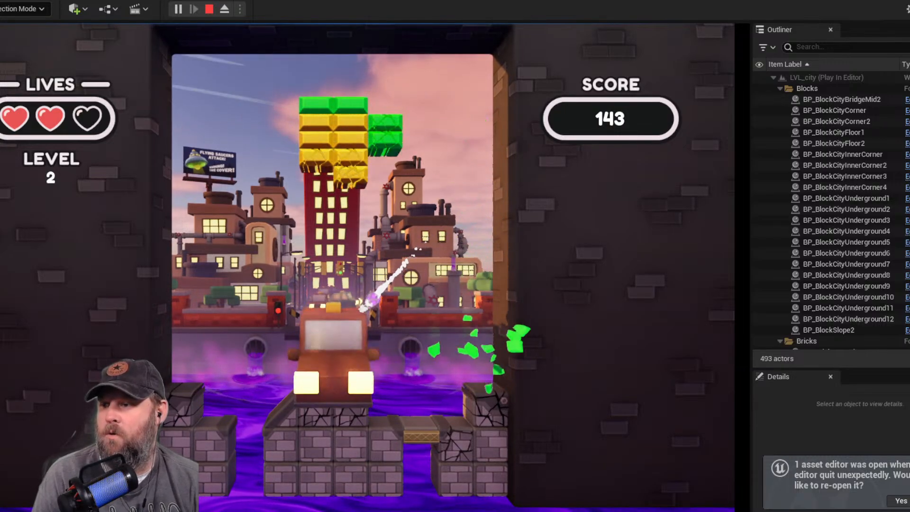
- Steer and jump with the character to destroy the green blocks on top of the yellow stack and the upper one beside it
{"action": "key", "text": "d"}
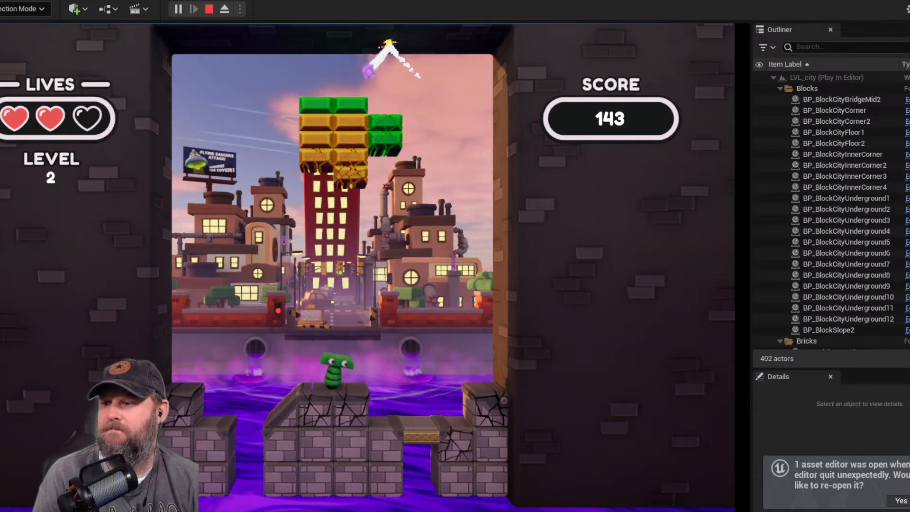
{"action": "key", "text": "a"}
{"action": "key", "text": "d"}
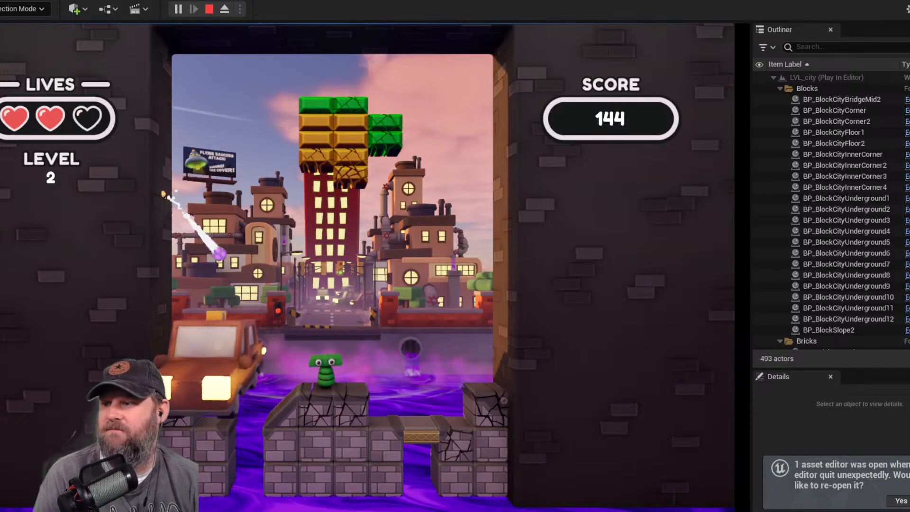
{"action": "key", "text": "a"}
{"action": "key", "text": "a"}
{"action": "key", "text": "d"}
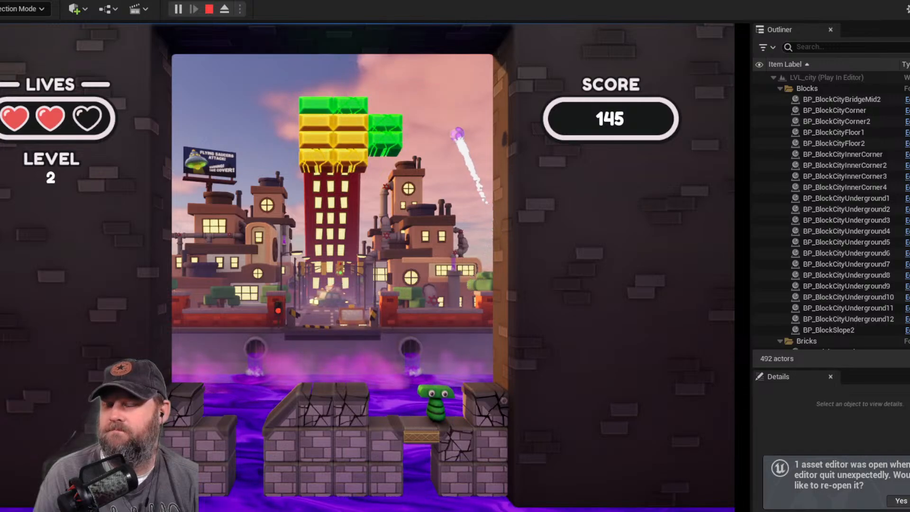
{"action": "key", "text": "a"}
{"action": "key", "text": "d"}
{"action": "key", "text": "space"}
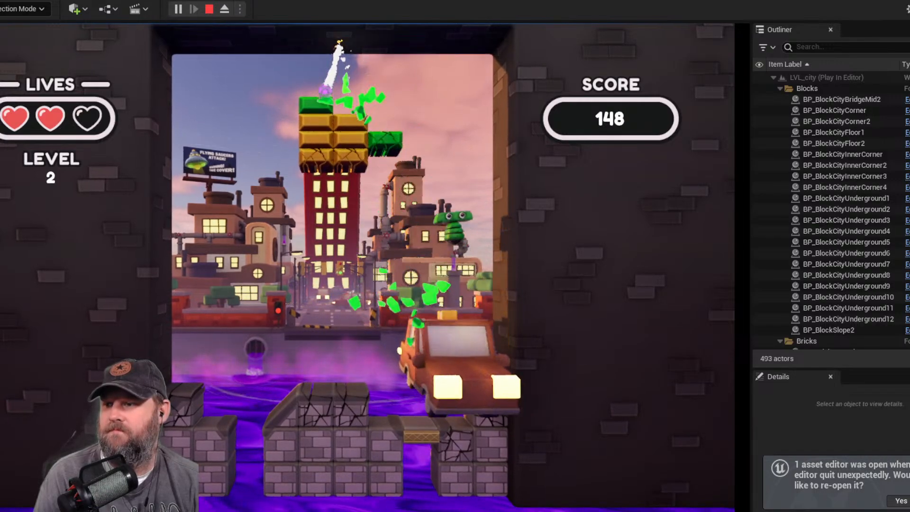
{"action": "key", "text": "a"}
{"action": "key", "text": "d"}
{"action": "key", "text": "space"}
{"action": "key", "text": "a"}
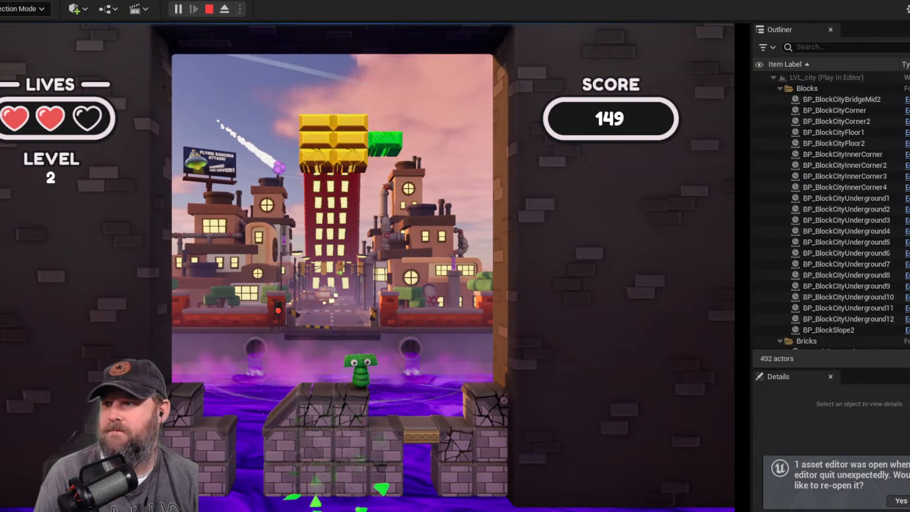
- Keep the ball in play with the character and destroy the last green block beside the yellow stack
{"action": "key", "text": "d"}
{"action": "key", "text": "space"}
{"action": "key", "text": "a"}
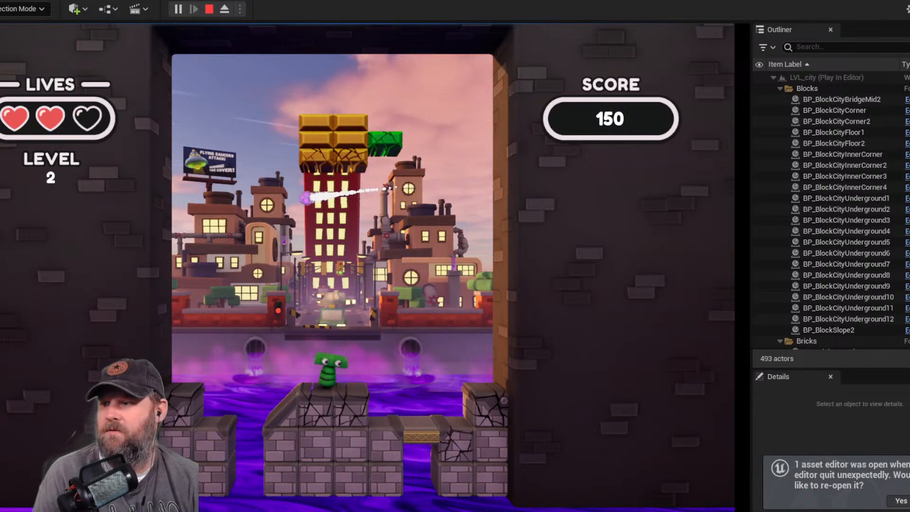
{"action": "key", "text": "space"}
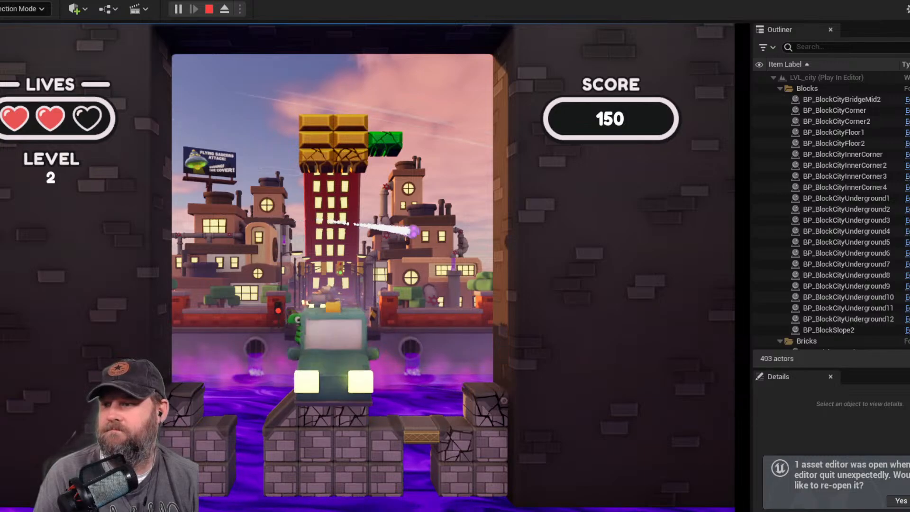
{"action": "key", "text": "d"}
{"action": "key", "text": "a"}
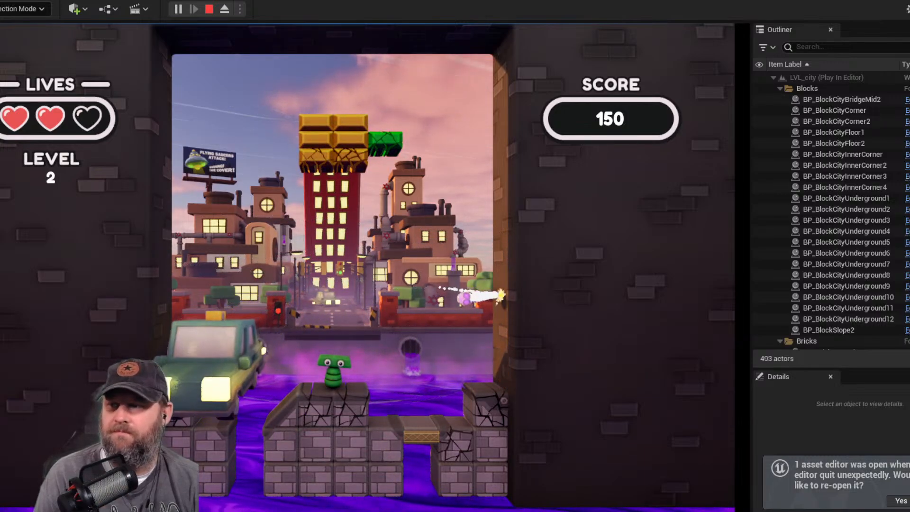
{"action": "key", "text": "space"}
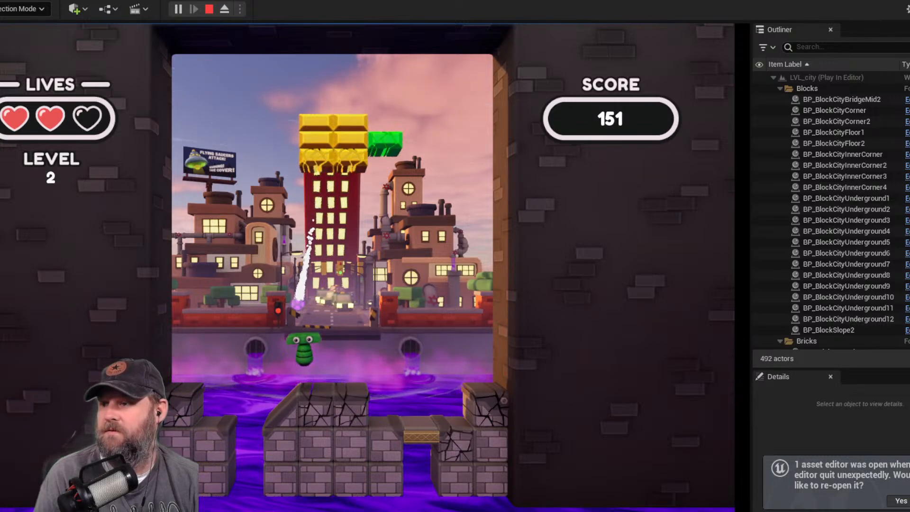
{"action": "key", "text": "d"}
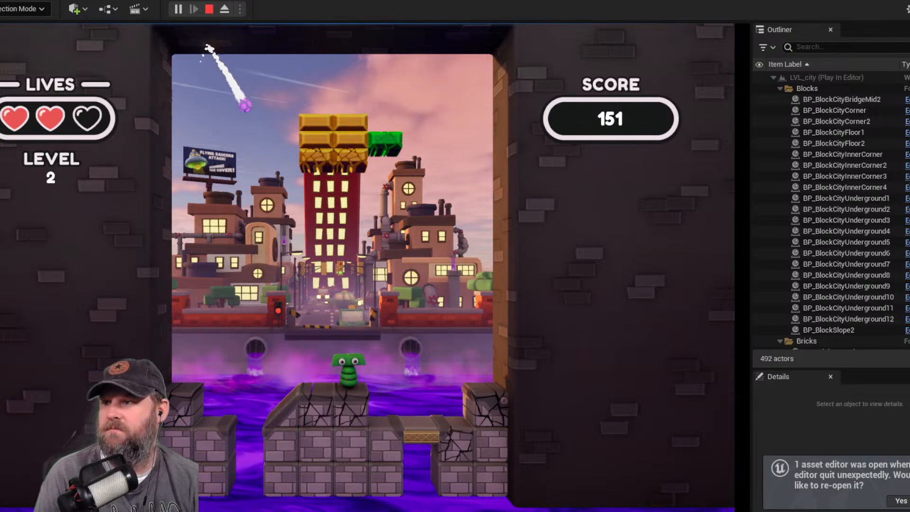
{"action": "key", "text": "d"}
{"action": "key", "text": "space"}
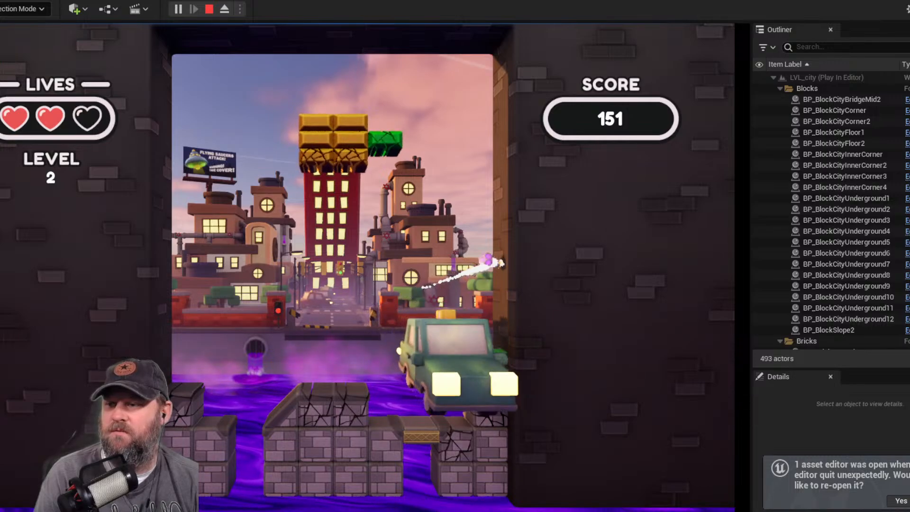
{"action": "key", "text": "a"}
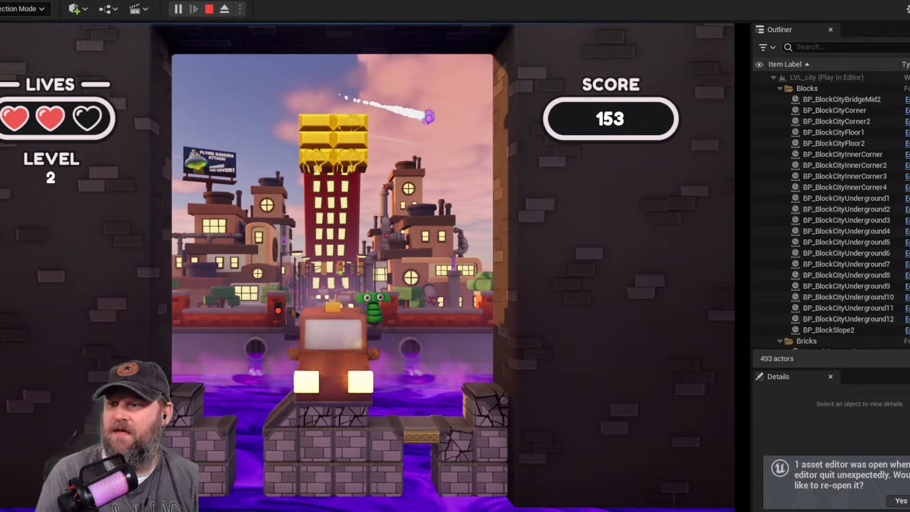
- Move and jump with the character to return the ball and destroy both bottom-row blocks of the yellow stack
{"action": "key", "text": "a"}
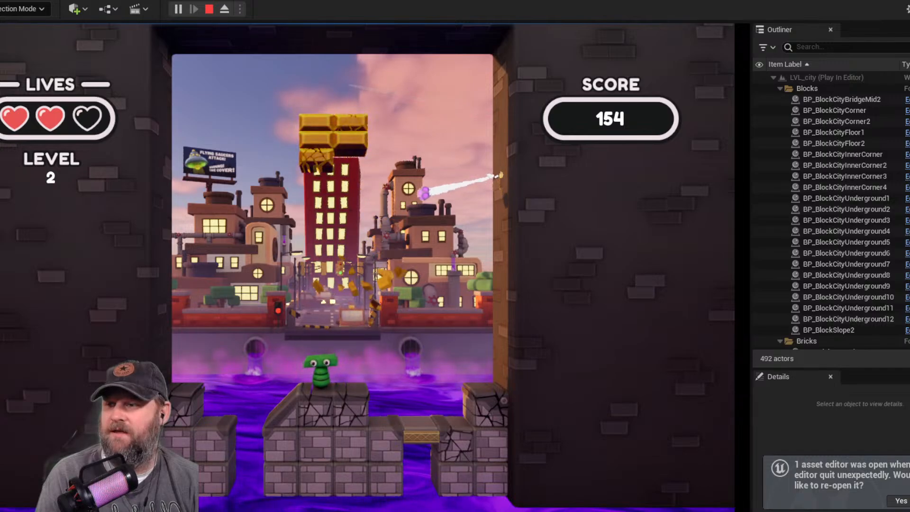
{"action": "key", "text": "d"}
{"action": "key", "text": "a"}
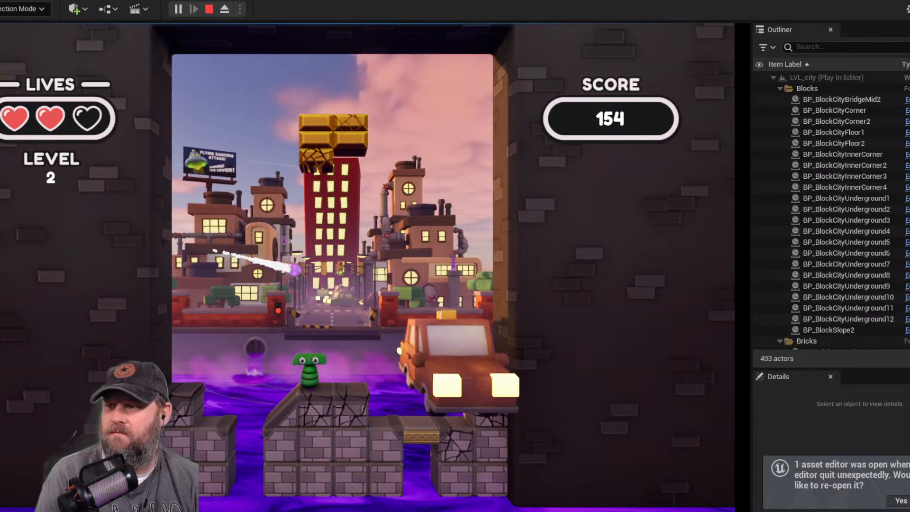
{"action": "key", "text": "d"}
{"action": "key", "text": "space"}
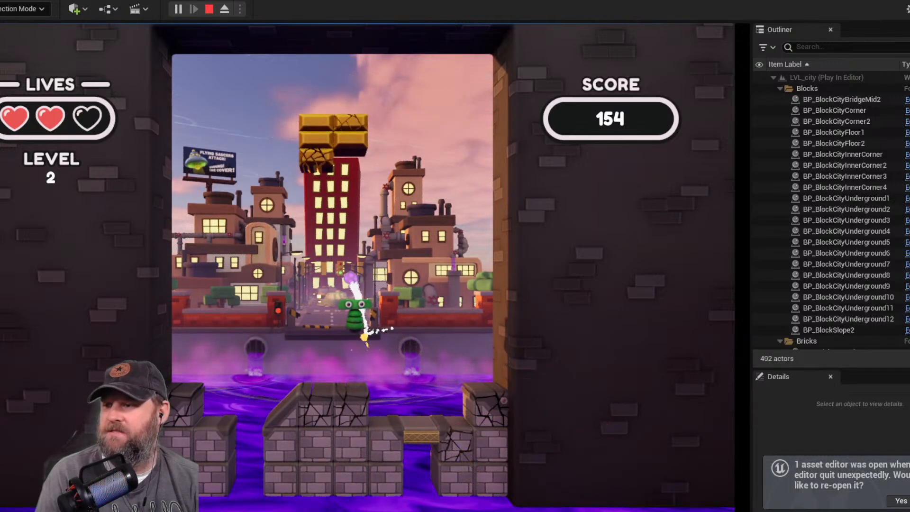
{"action": "key", "text": "a"}
{"action": "key", "text": "space"}
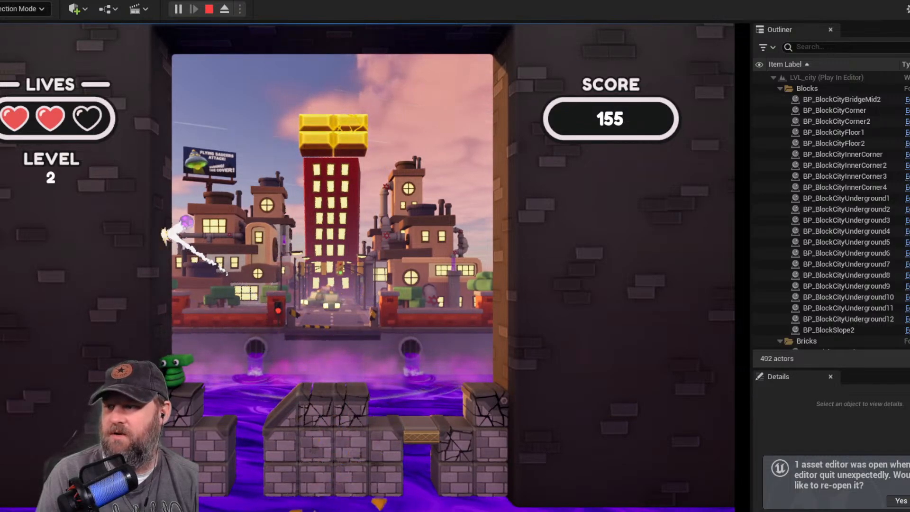
- Bounce the ball off the character to crack the lower blocks of the remaining two-row yellow stack
{"action": "key", "text": "d"}
{"action": "key", "text": "space"}
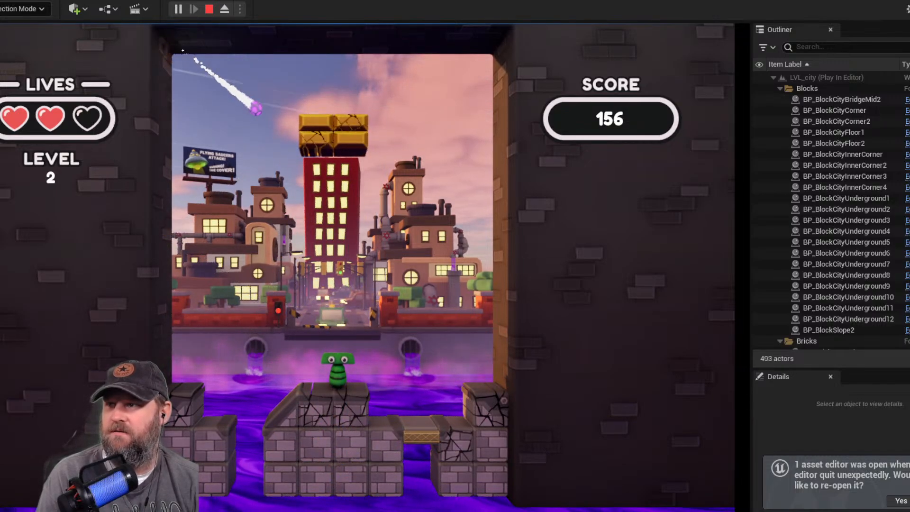
{"action": "key", "text": "a"}
{"action": "key", "text": "space"}
{"action": "key", "text": "d"}
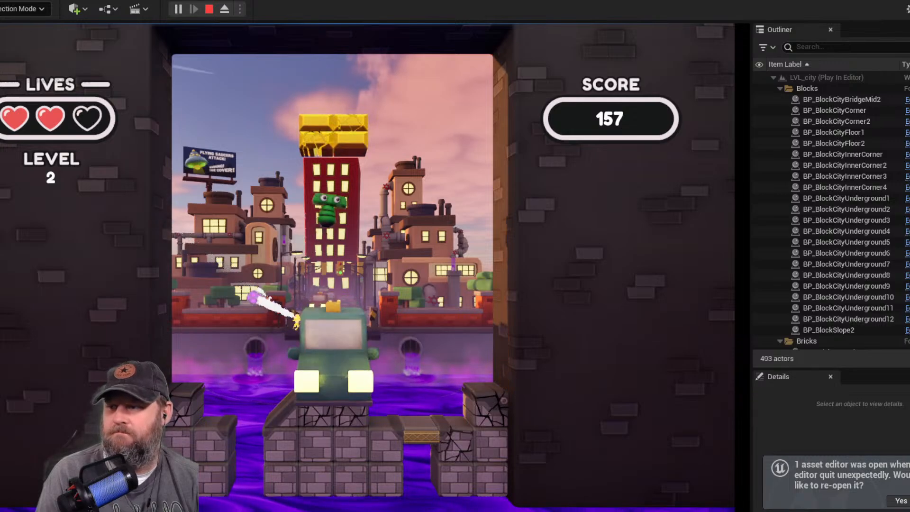
{"action": "key", "text": "a"}
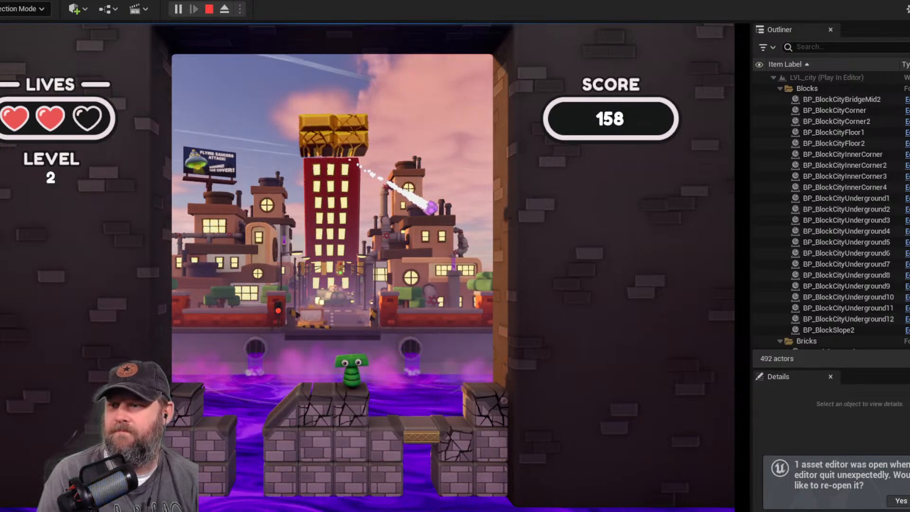
- Keep returning the ball to destroy the upper-right block of the yellow stack
{"action": "key", "text": "d"}
{"action": "key", "text": "a"}
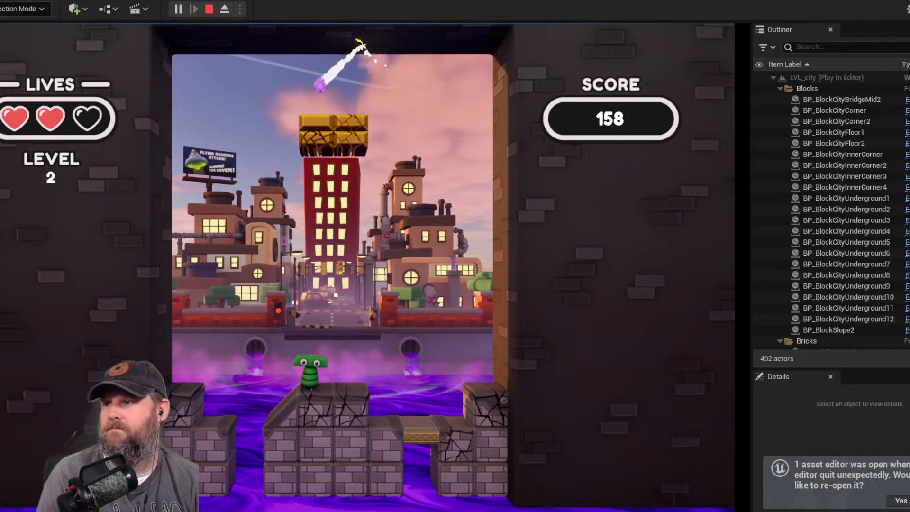
{"action": "key", "text": "a"}
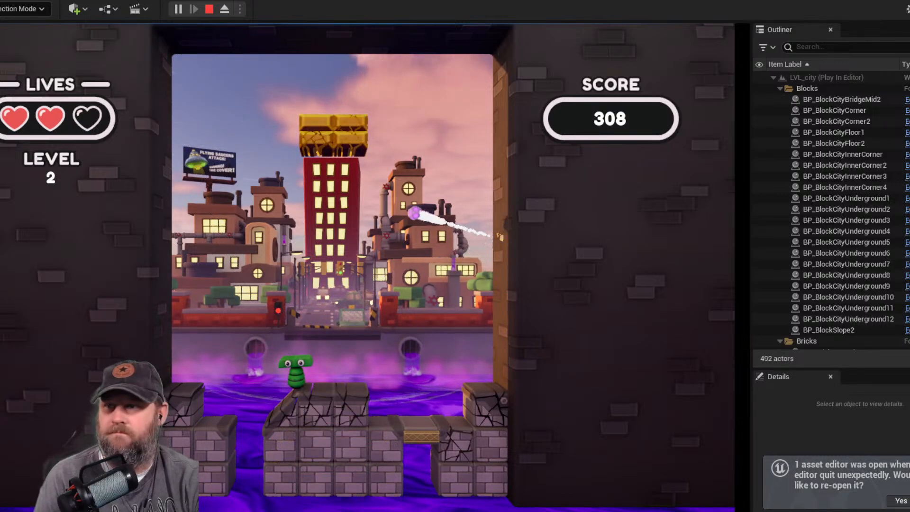
{"action": "key", "text": "d"}
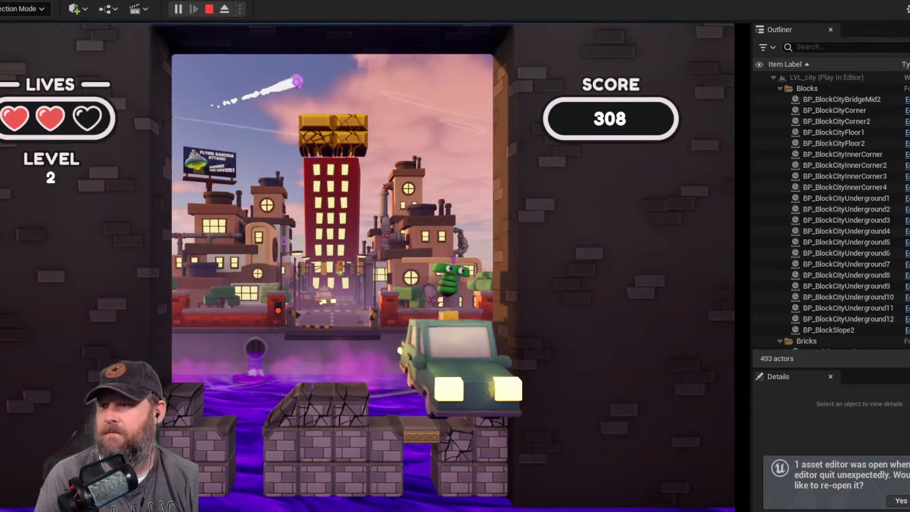
{"action": "key", "text": "a"}
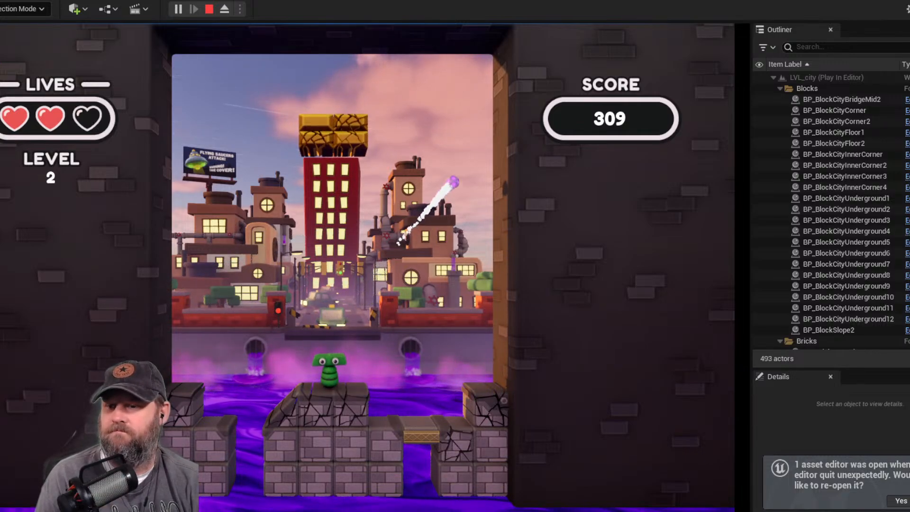
{"action": "key", "text": "a"}
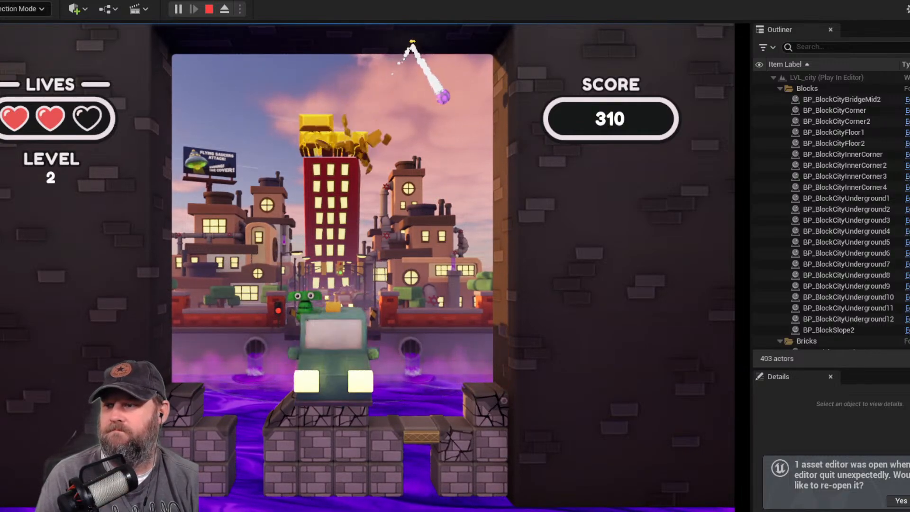
- Steer and jump between the platforms to return the ball and destroy the lower-left yellow block
{"action": "key", "text": "d"}
{"action": "key", "text": "space"}
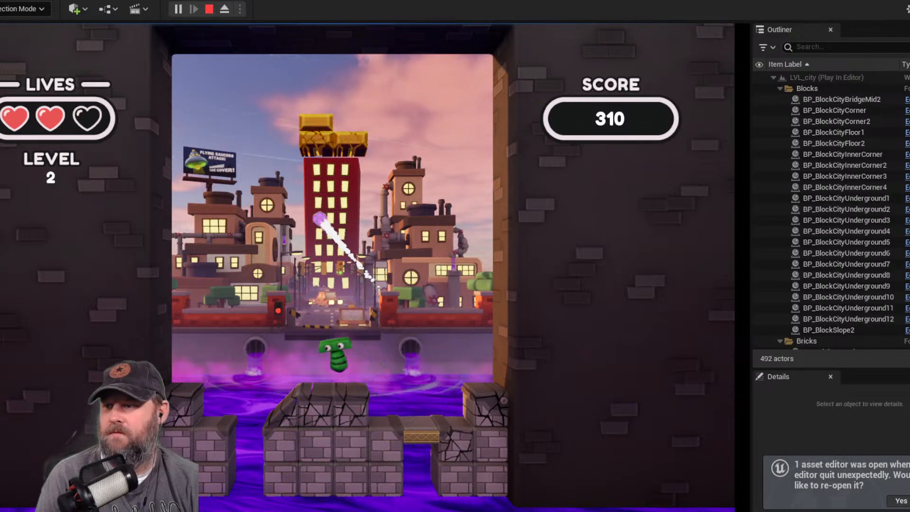
{"action": "key", "text": "d"}
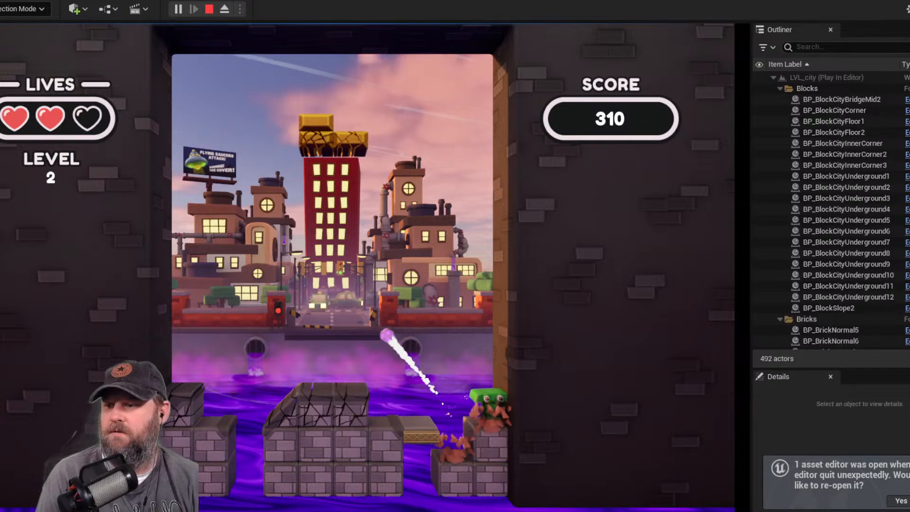
{"action": "key", "text": "a"}
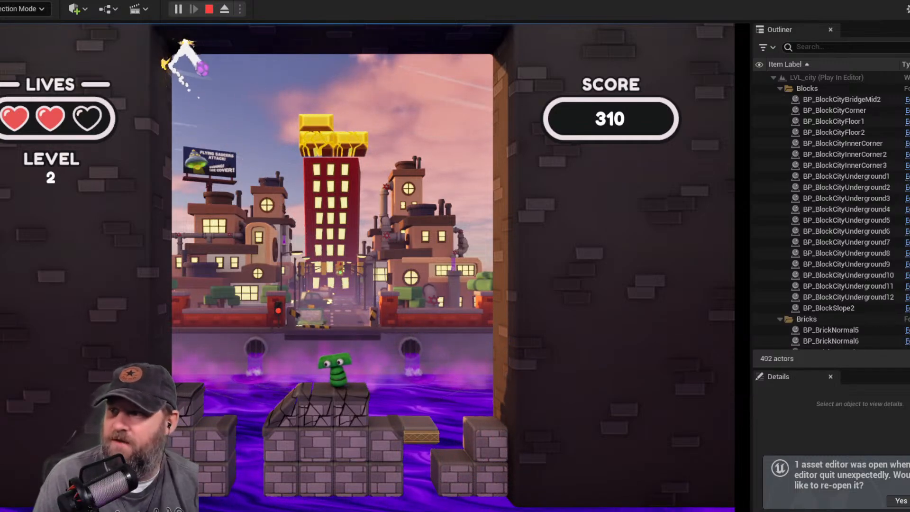
{"action": "key", "text": "d"}
{"action": "key", "text": "space"}
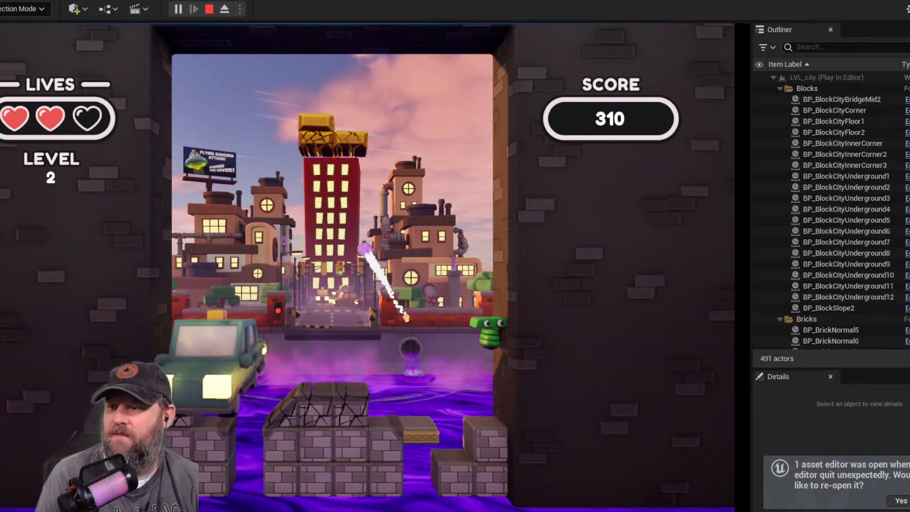
{"action": "key", "text": "a"}
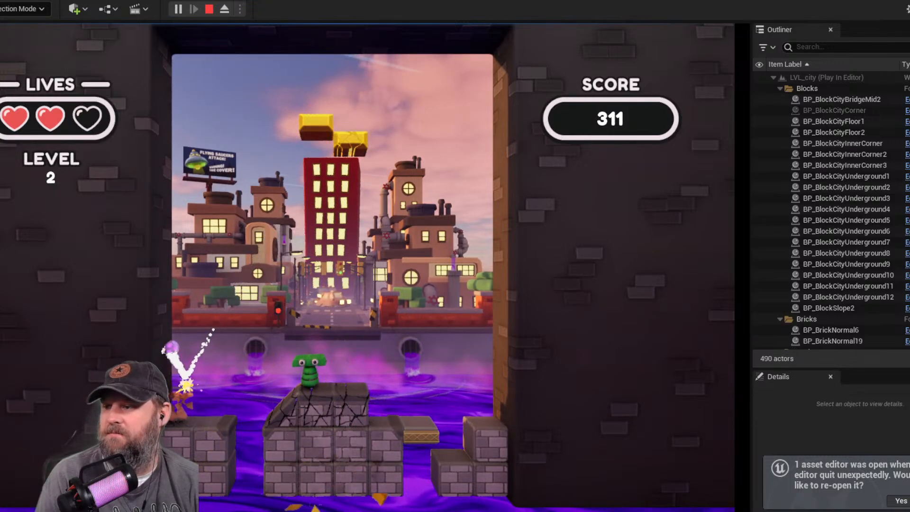
- Position the character under the ball to destroy the lower-right yellow block
{"action": "key", "text": "d"}
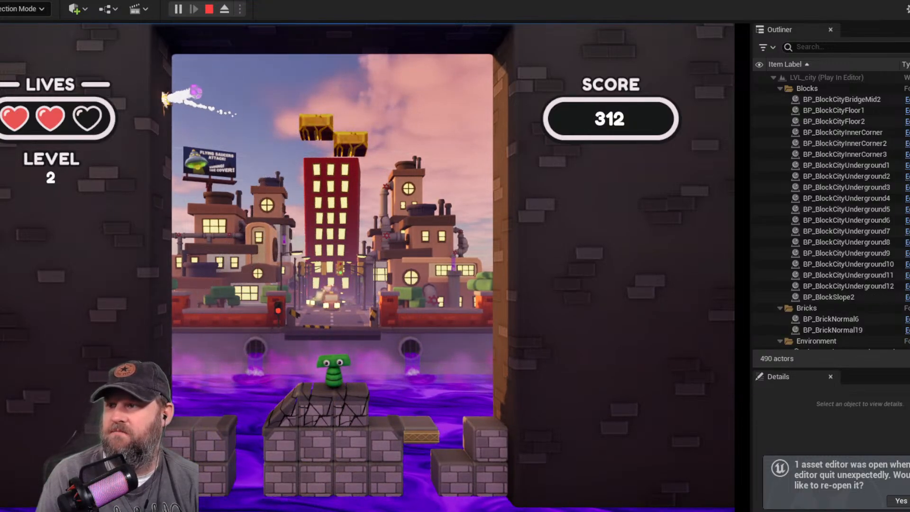
{"action": "key", "text": "d"}
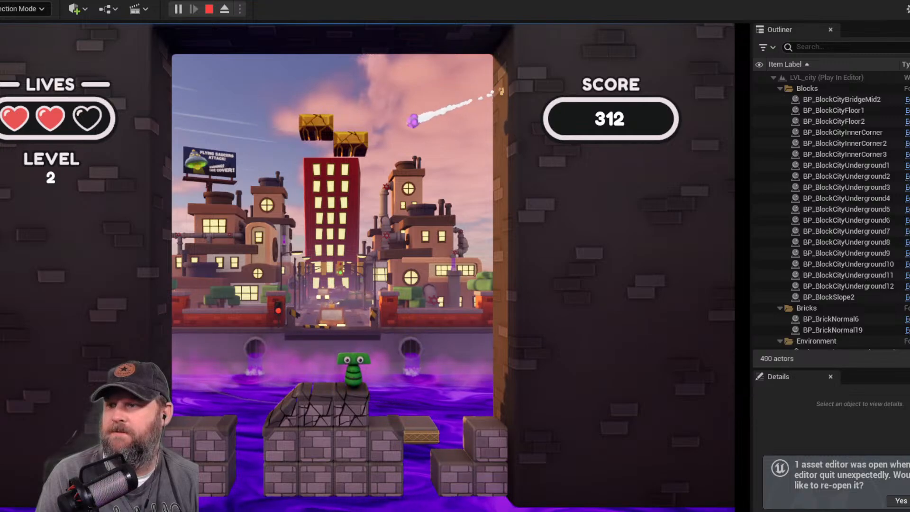
{"action": "key", "text": "a"}
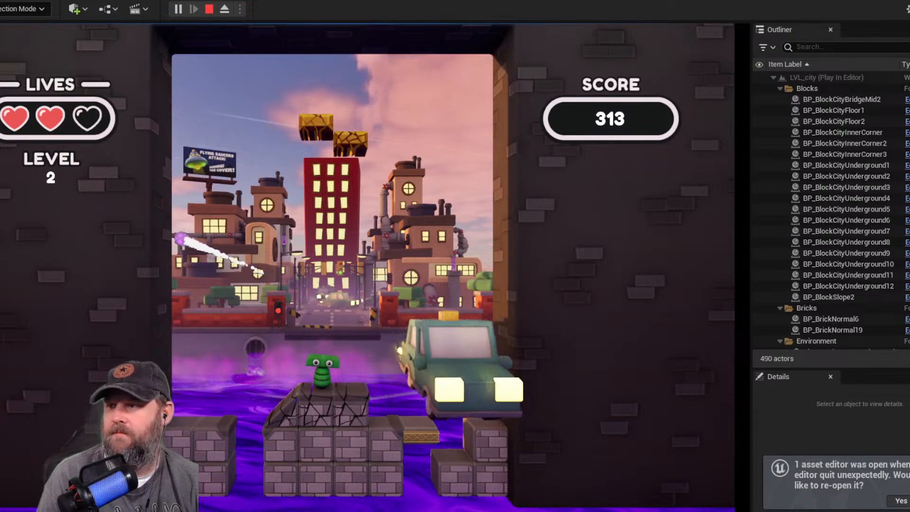
{"action": "key", "text": "d"}
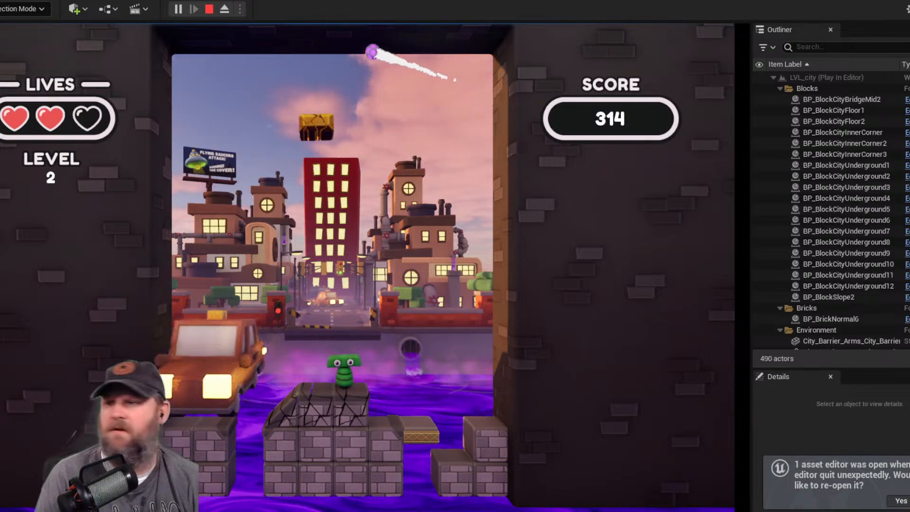
- Keep the ball in play with the character and destroy the last yellow block to clear level 2
{"action": "key", "text": "a"}
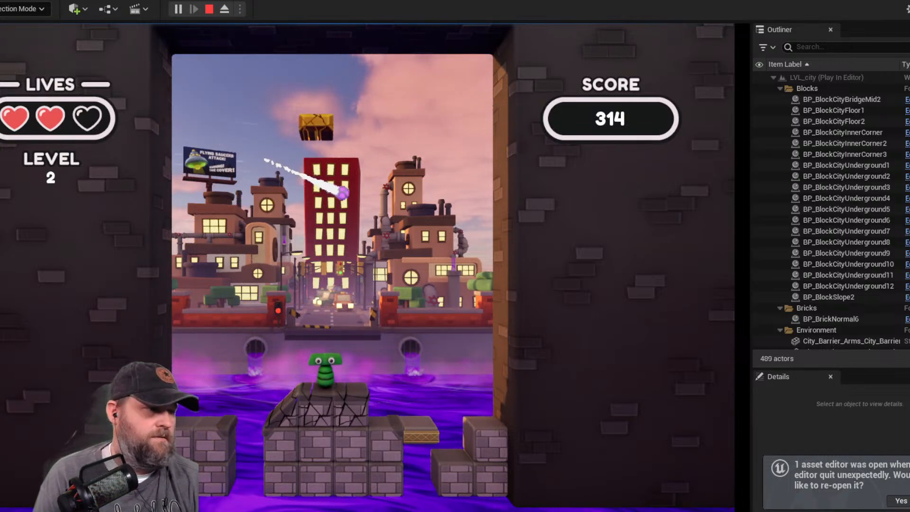
{"action": "key", "text": "a"}
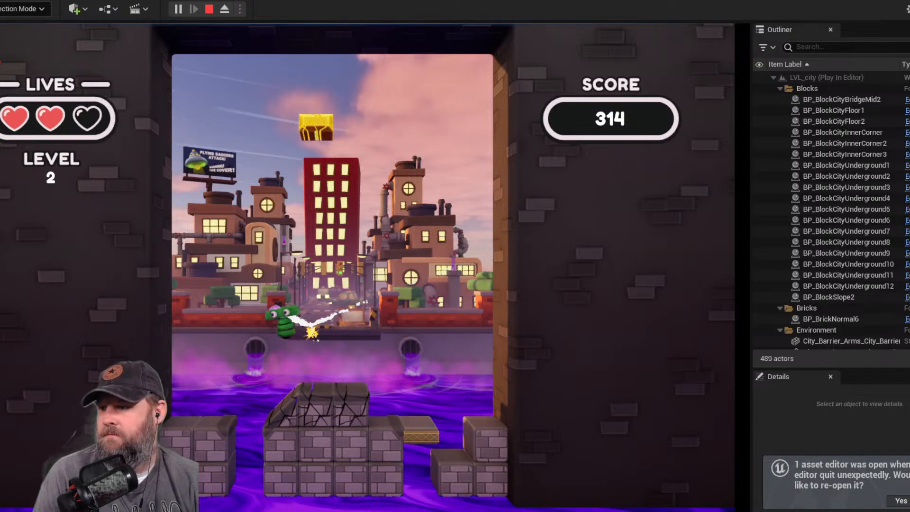
{"action": "key", "text": "a"}
{"action": "key", "text": "d"}
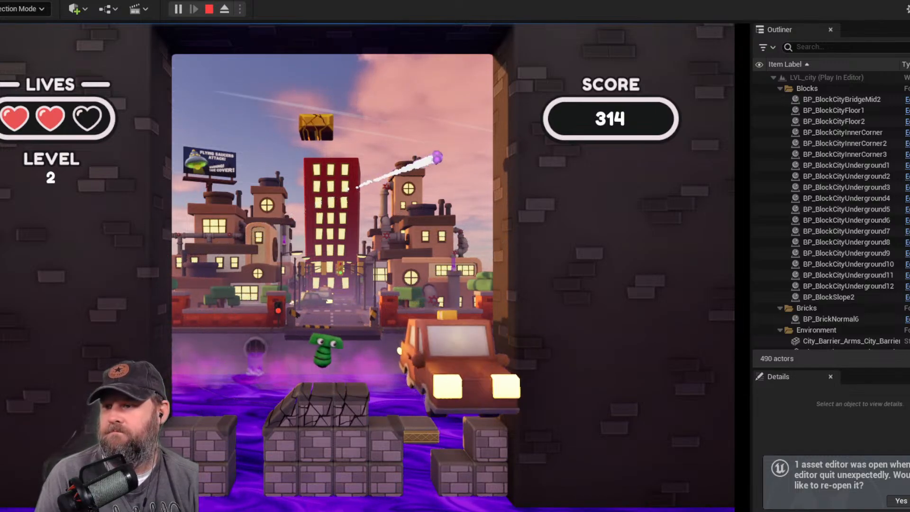
{"action": "key", "text": "a"}
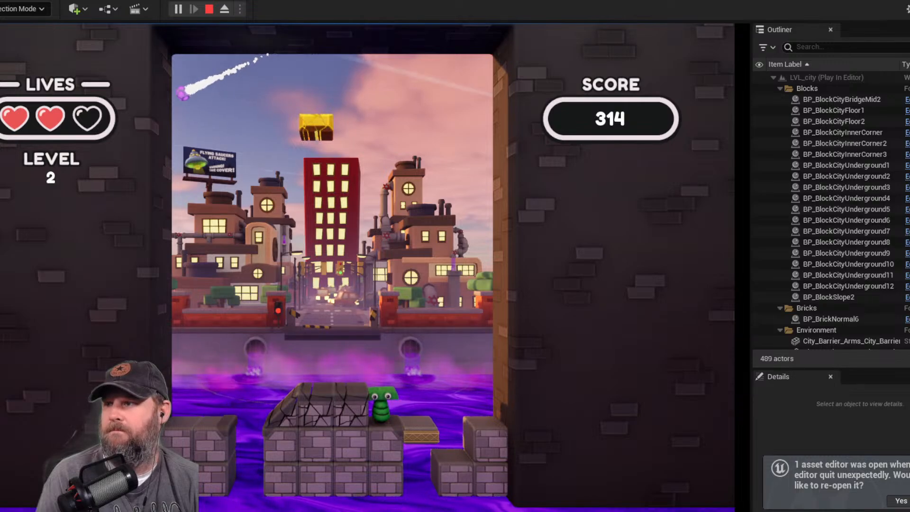
{"action": "key", "text": "d"}
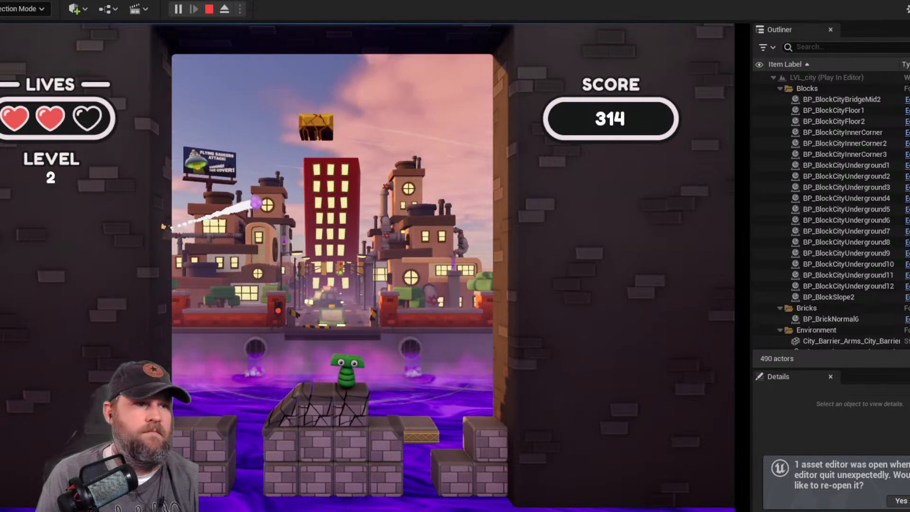
{"action": "key", "text": "space"}
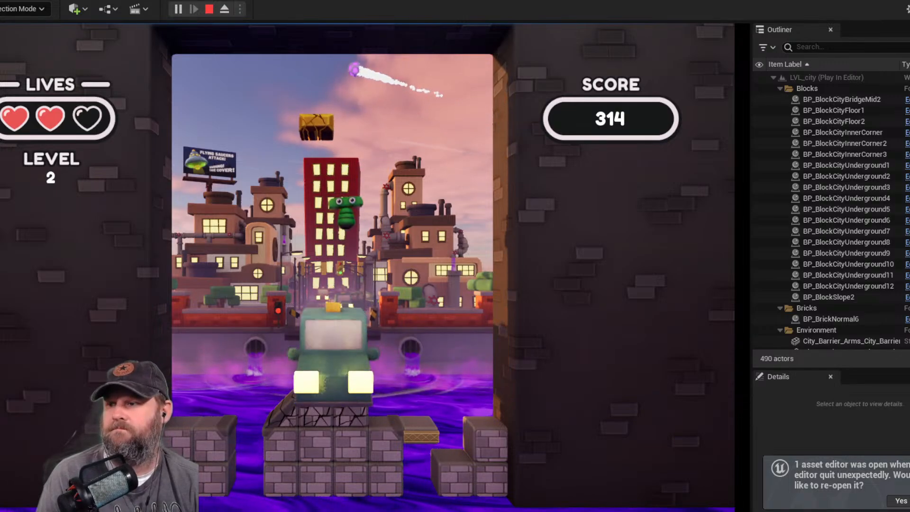
{"action": "key", "text": "a"}
{"action": "key", "text": "a"}
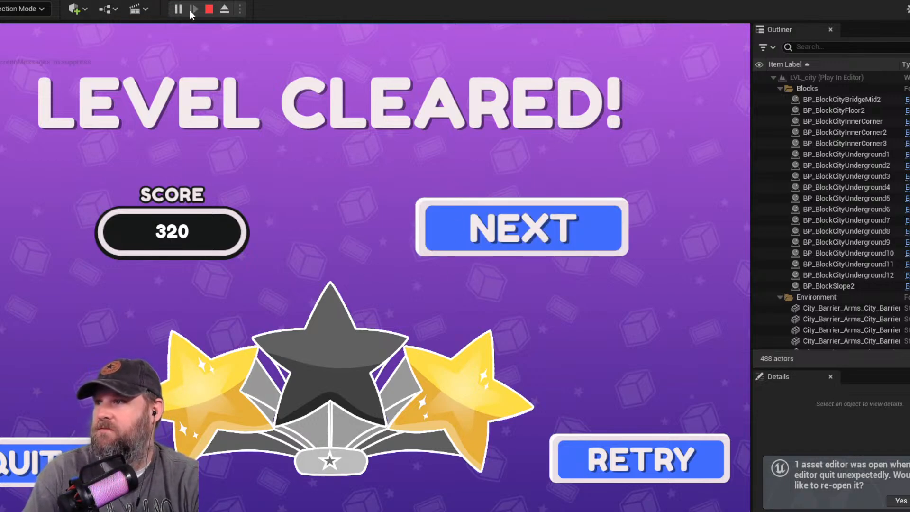
- End the playtest and look around the MainMenu level from farther out
{"action": "key", "text": "Escape"}
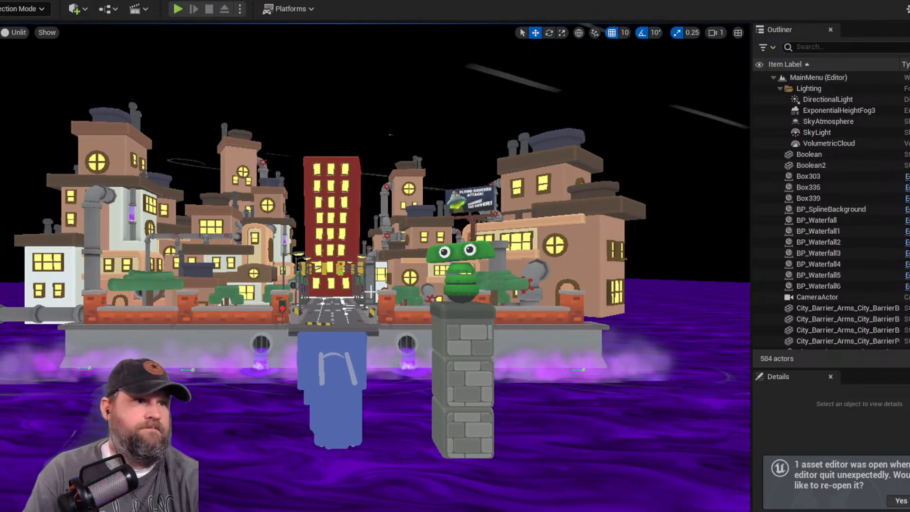
{"action": "key", "text": "s"}
{"action": "right_click_drag", "start_coordinate": [436, 435], "coordinate": [474, 444]}
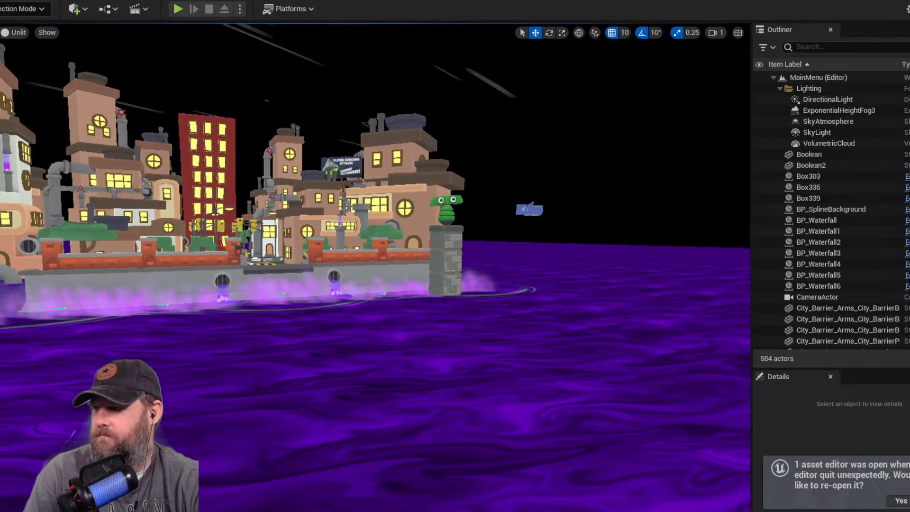
- Open the LVL_city_2 level from the project's Levels folder
{"action": "key", "text": "ctrl+space"}
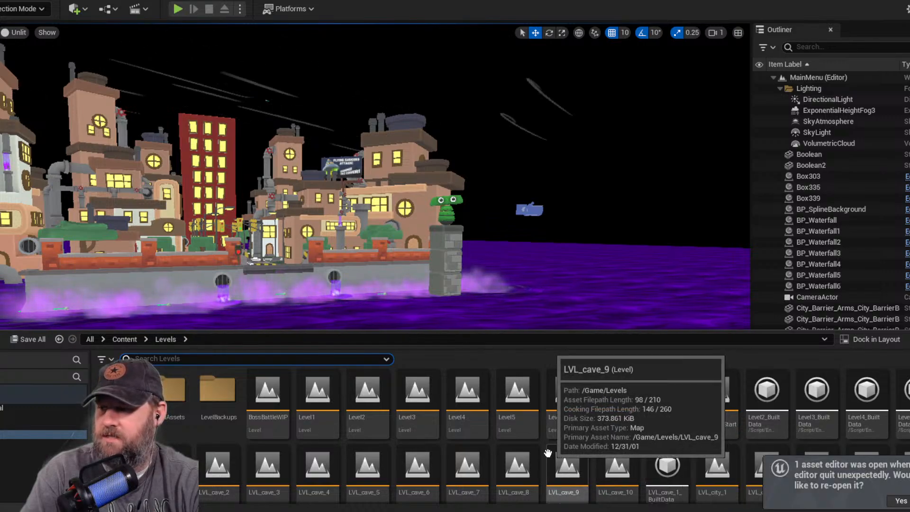
{"action": "scroll", "coordinate": [605, 406], "scroll_direction": "down", "scroll_amount": 1}
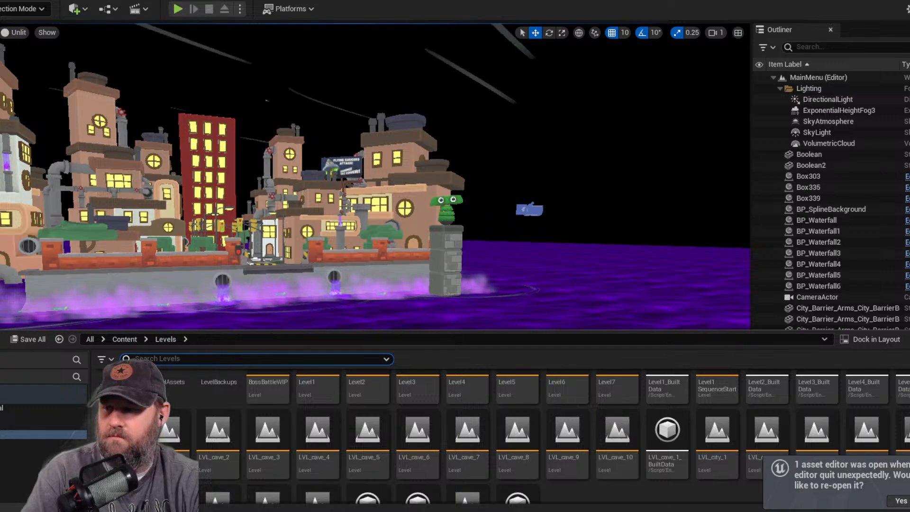
{"action": "key", "text": "ctrl+space"}
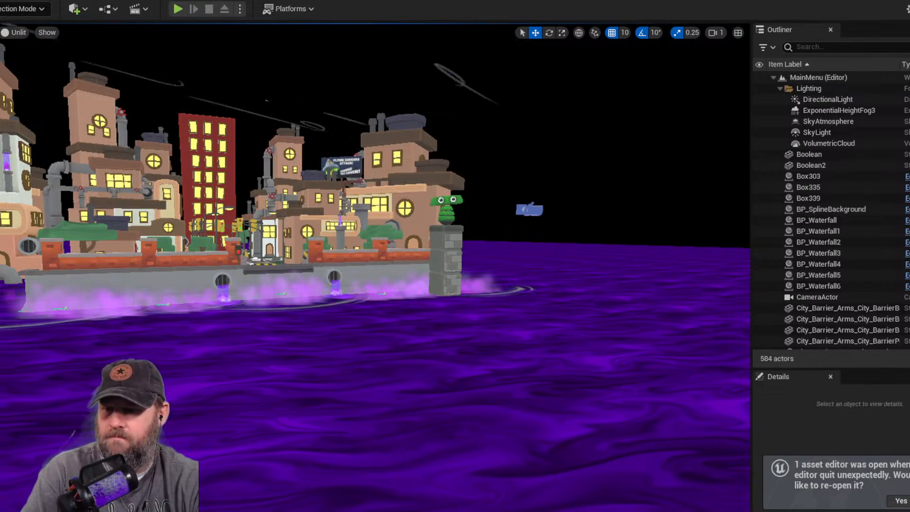
{"action": "key", "text": "super+s"}
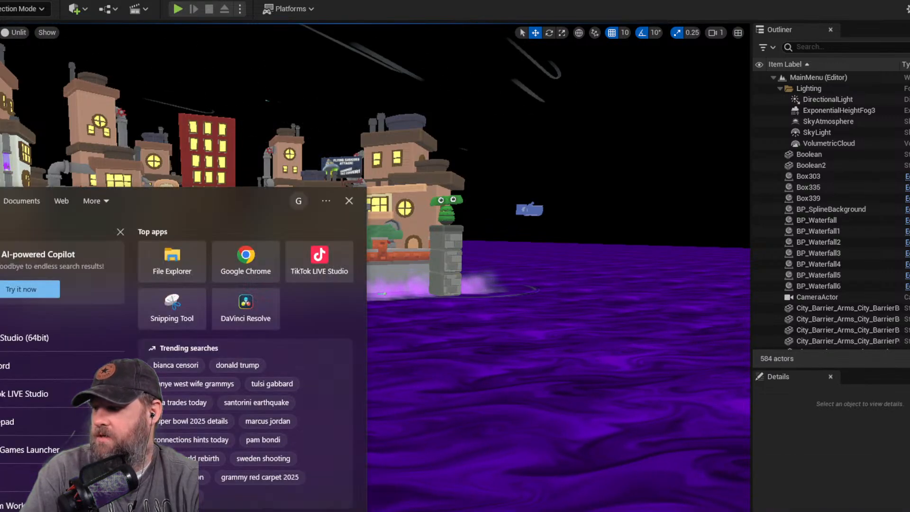
{"action": "key", "text": "ctrl+space"}
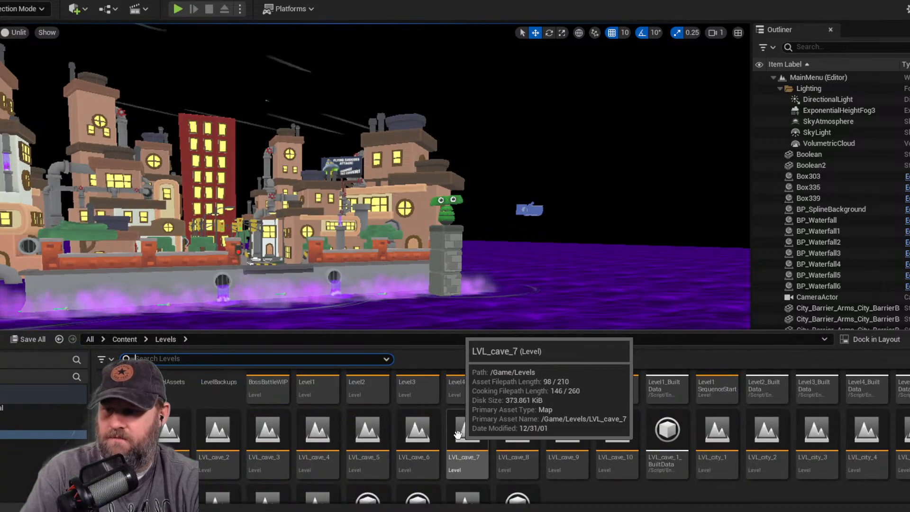
{"action": "double_click", "coordinate": [767, 429]}
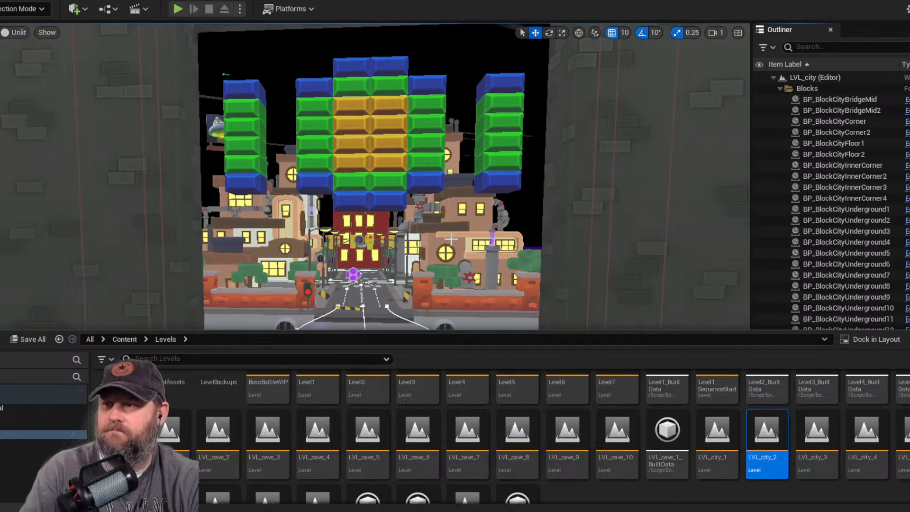
- Examine the level's brick actors in the scene and the actor list, and select BP_BrickNormal36
{"action": "left_click", "coordinate": [442, 191]}
{"action": "mouse_move", "coordinate": [443, 193]}
{"action": "right_mouse_down"}
{"action": "mouse_move", "coordinate": [477, 206]}
{"action": "mouse_move", "coordinate": [441, 199]}
{"action": "right_mouse_up"}
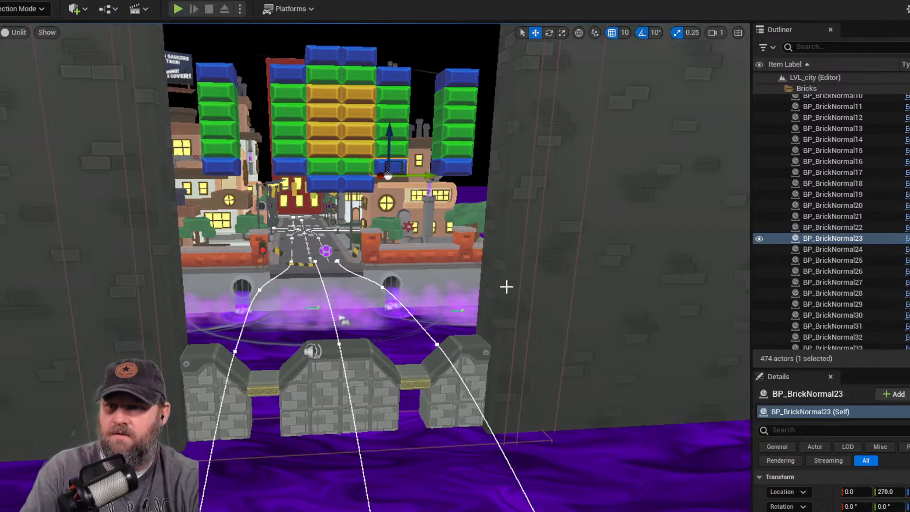
{"action": "scroll", "coordinate": [826, 252], "scroll_direction": "up", "scroll_amount": 5}
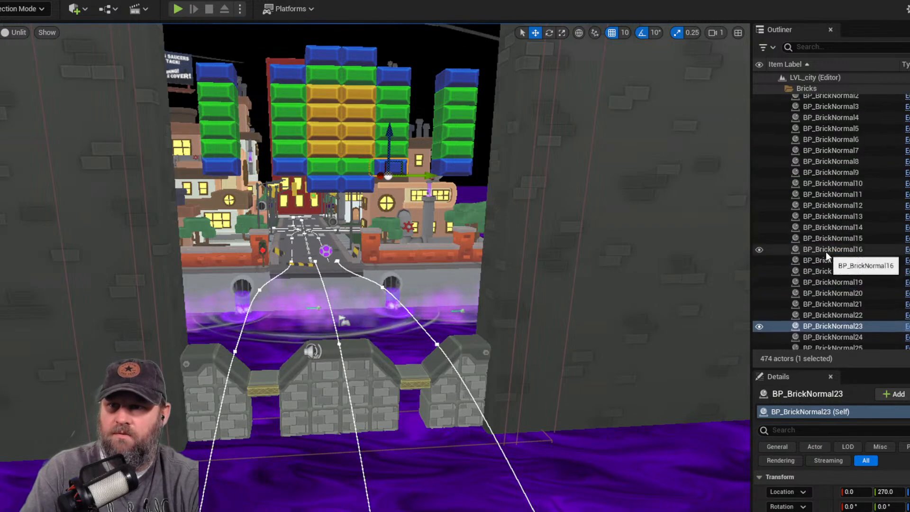
{"action": "scroll", "coordinate": [824, 260], "scroll_direction": "down", "scroll_amount": 10}
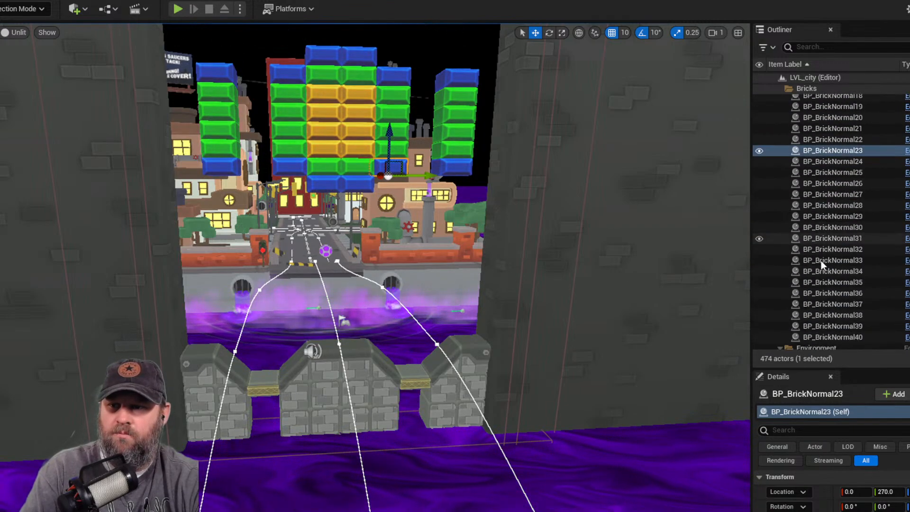
{"action": "left_click", "coordinate": [826, 207]}
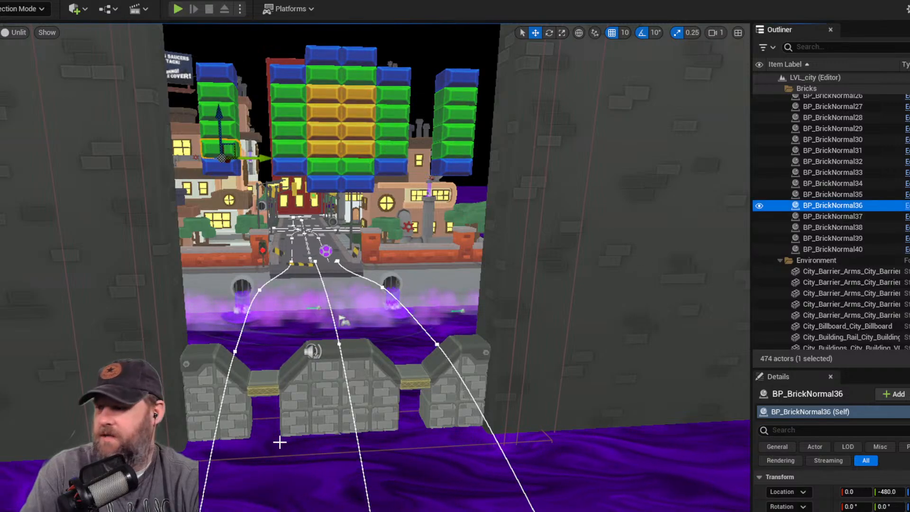
- Search the project's entire content for "bricknorm" to locate the normal brick blueprint
{"action": "key", "text": "ctrl+space"}
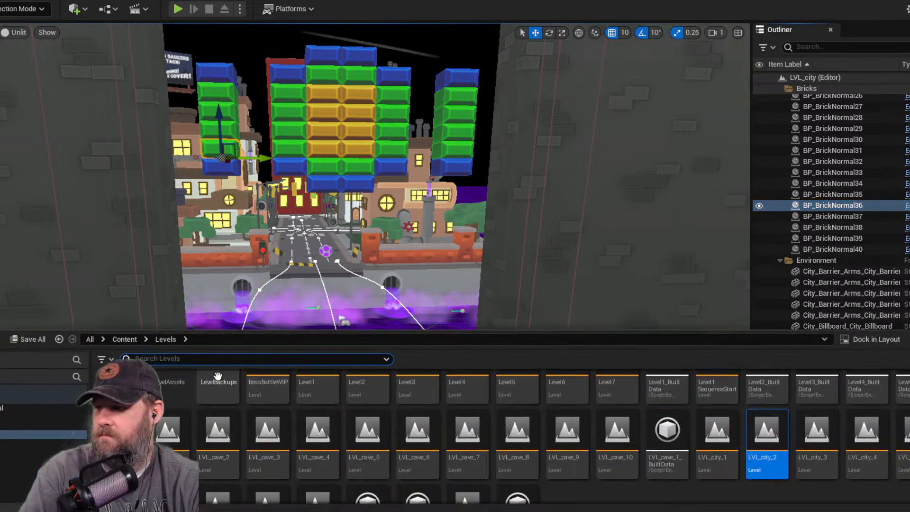
{"action": "type", "text": "brick"}
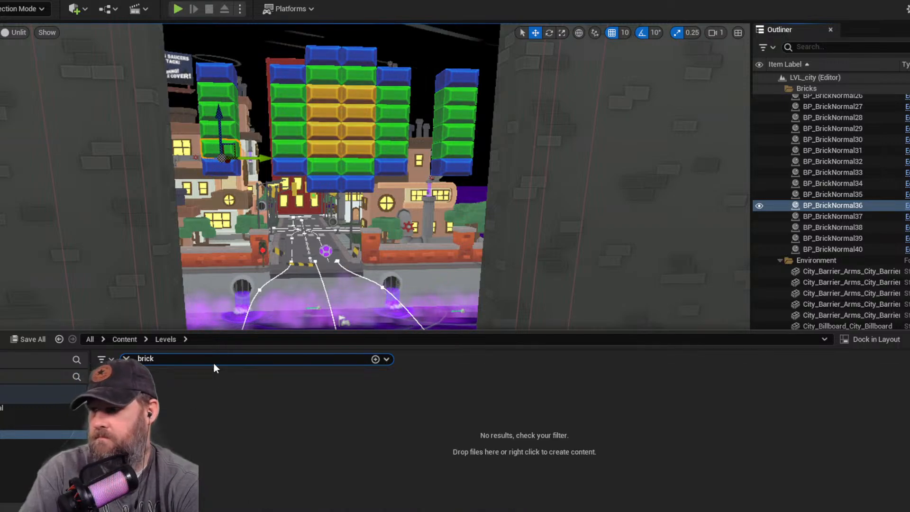
{"action": "type", "text": "norm"}
{"action": "key", "text": "BackSpace"}
{"action": "key", "text": "BackSpace"}
{"action": "key", "text": "BackSpace"}
{"action": "key", "text": "BackSpace"}
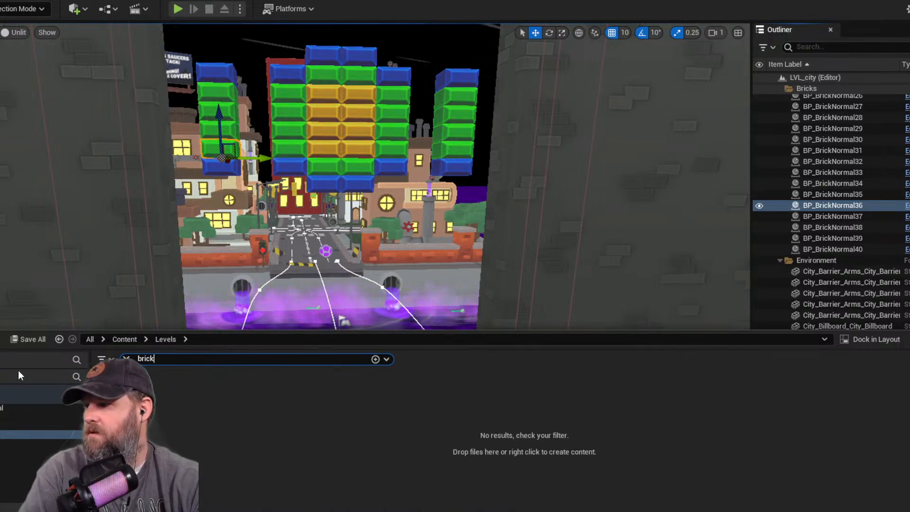
{"action": "left_click", "coordinate": [11, 390]}
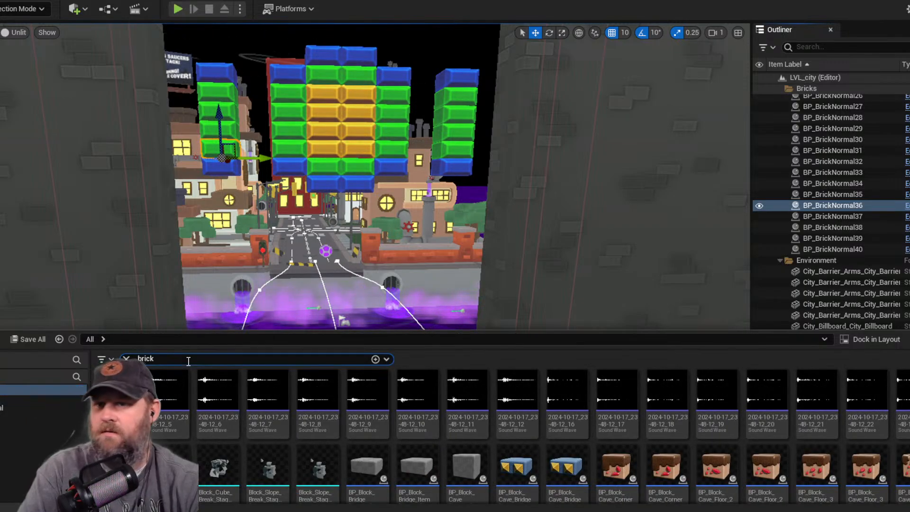
{"action": "left_click", "coordinate": [188, 361]}
{"action": "type", "text": "norm"}
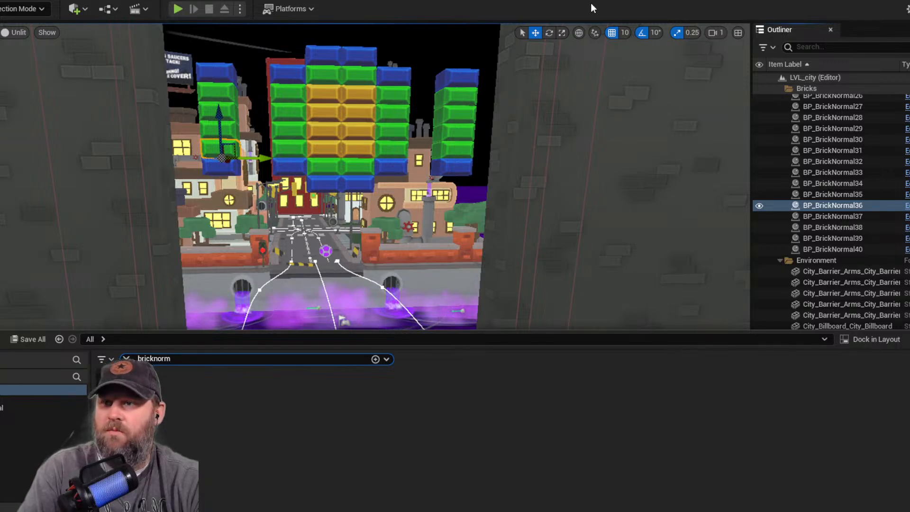
- Set the position grid snap to 100 and place a normal yellow brick just below the central brick stack
{"action": "left_click", "coordinate": [625, 32]}
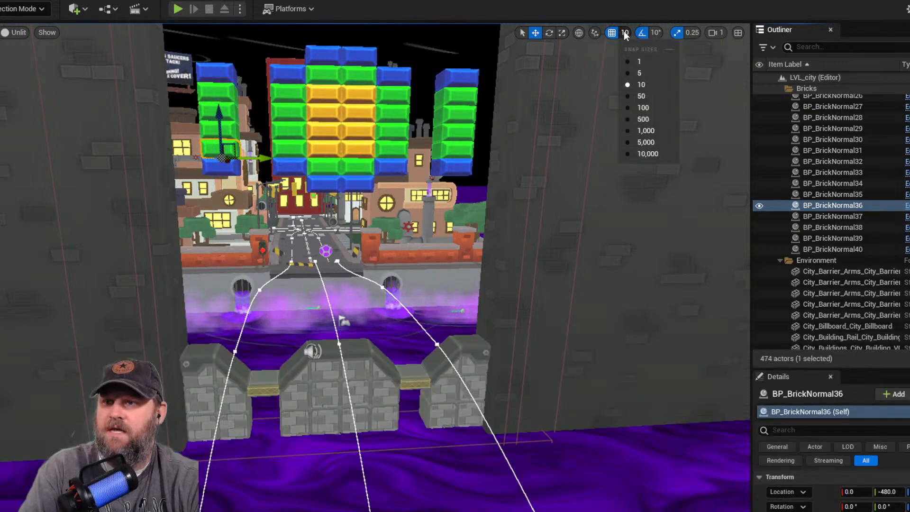
{"action": "left_click", "coordinate": [626, 108]}
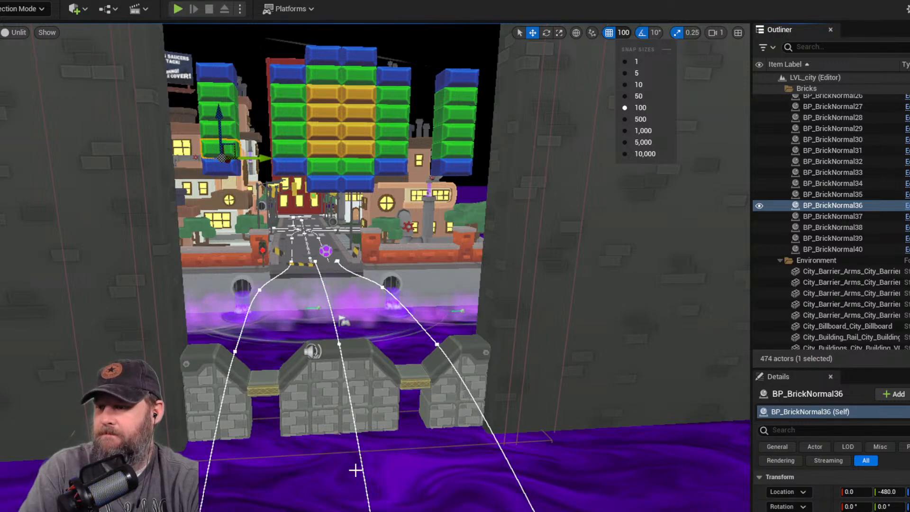
{"action": "key", "text": "ctrl+space"}
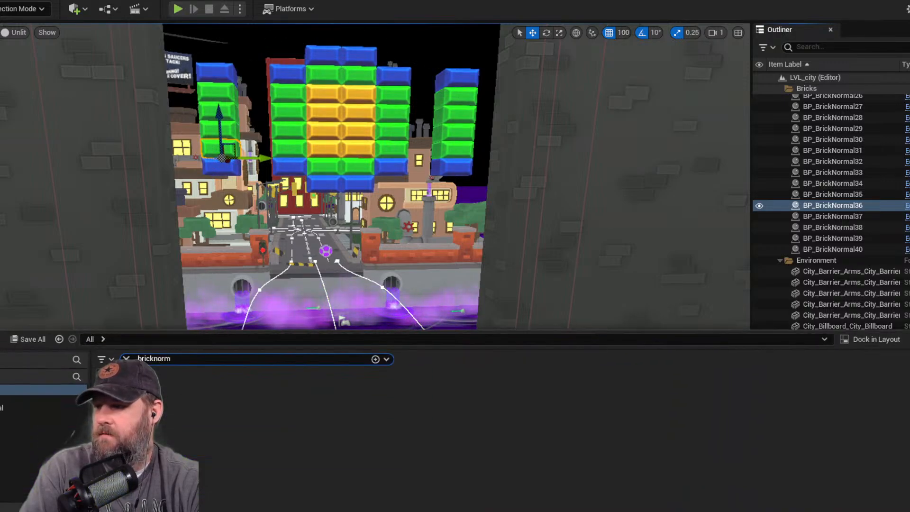
{"action": "left_click_drag", "start_coordinate": [318, 284], "coordinate": [343, 347]}
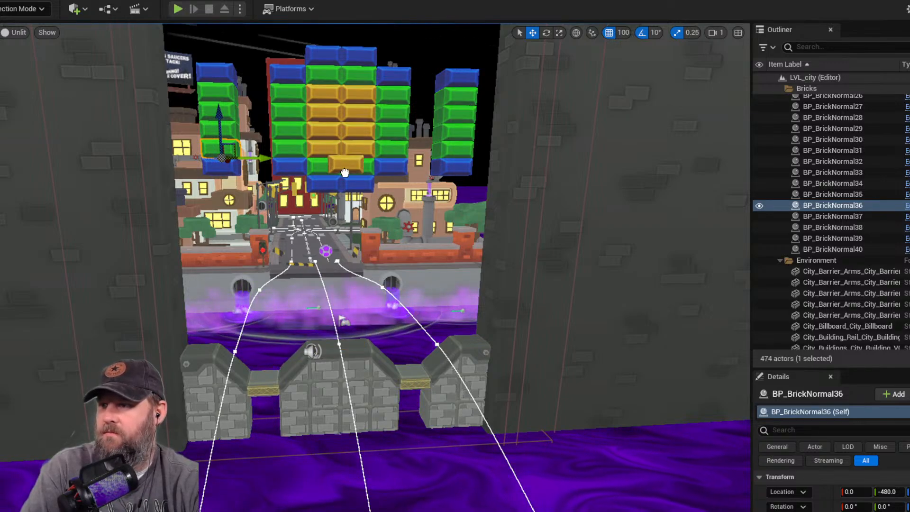
{"action": "left_click_drag", "start_coordinate": [343, 190], "coordinate": [344, 190]}
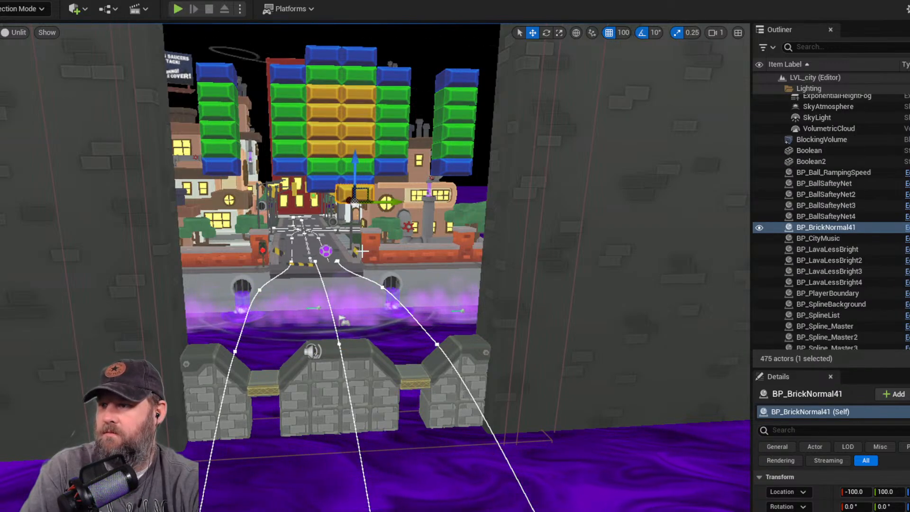
- Move the new yellow brick along the depth axis to X location 0, in line with the brick stack
{"action": "left_click_drag", "start_coordinate": [350, 251], "coordinate": [410, 268], "text": "alt"}
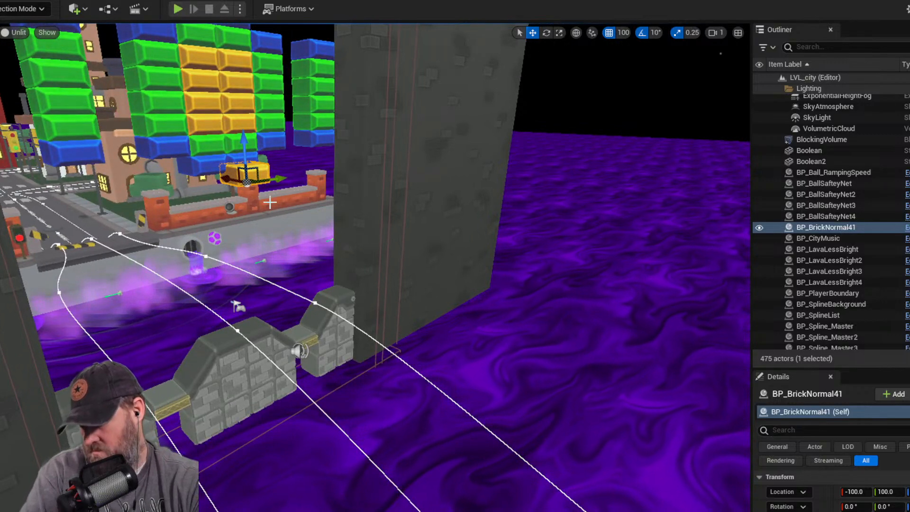
{"action": "key", "text": "f"}
{"action": "scroll", "coordinate": [251, 213], "scroll_direction": "down", "scroll_amount": 5}
{"action": "left_click_drag", "start_coordinate": [270, 244], "coordinate": [400, 180], "text": "alt"}
{"action": "left_click_drag", "start_coordinate": [287, 295], "coordinate": [240, 296]}
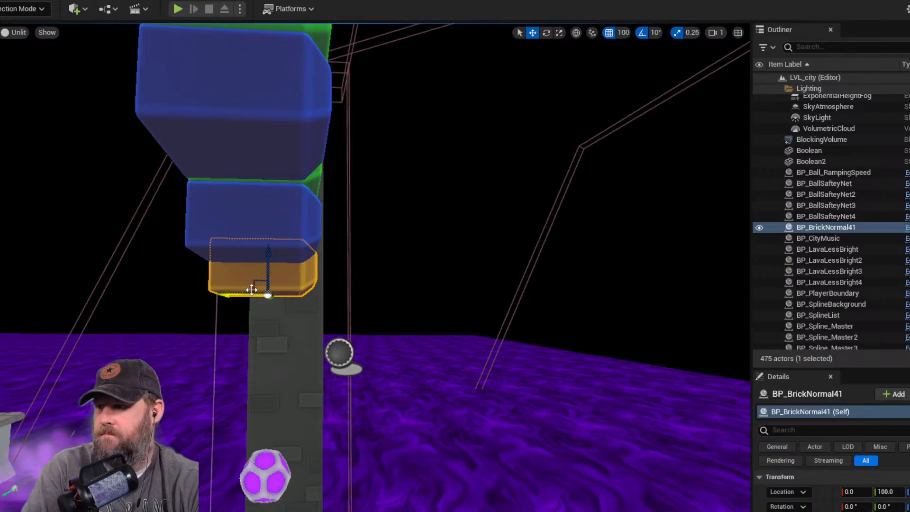
- Try sliding the yellow brick sideways in 100-unit snaps, out to Y 600 and back to Y 100
{"action": "left_click_drag", "start_coordinate": [202, 257], "coordinate": [353, 287], "text": "alt"}
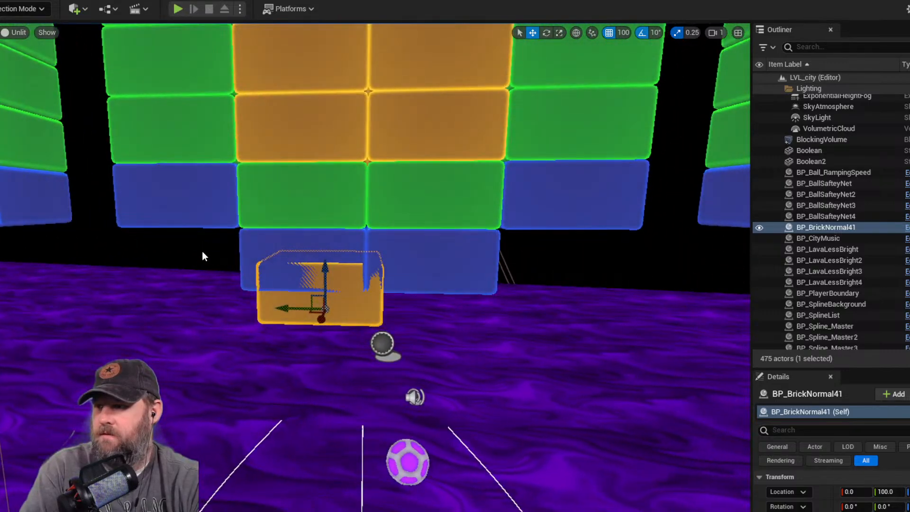
{"action": "left_click_drag", "start_coordinate": [250, 305], "coordinate": [0, 303]}
{"action": "scroll", "coordinate": [47, 283], "scroll_direction": "down", "scroll_amount": 3}
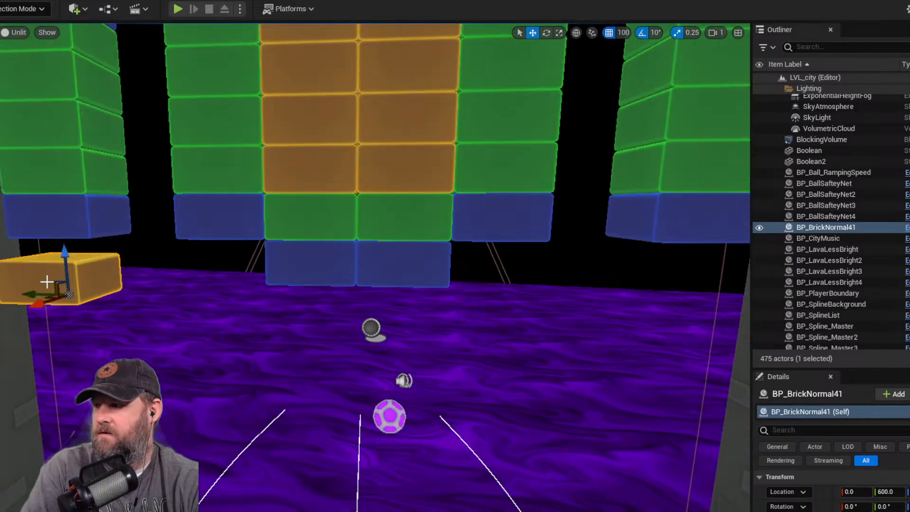
{"action": "left_click_drag", "start_coordinate": [47, 283], "coordinate": [219, 309], "text": "alt"}
{"action": "scroll", "coordinate": [30, 325], "scroll_direction": "down", "scroll_amount": 4}
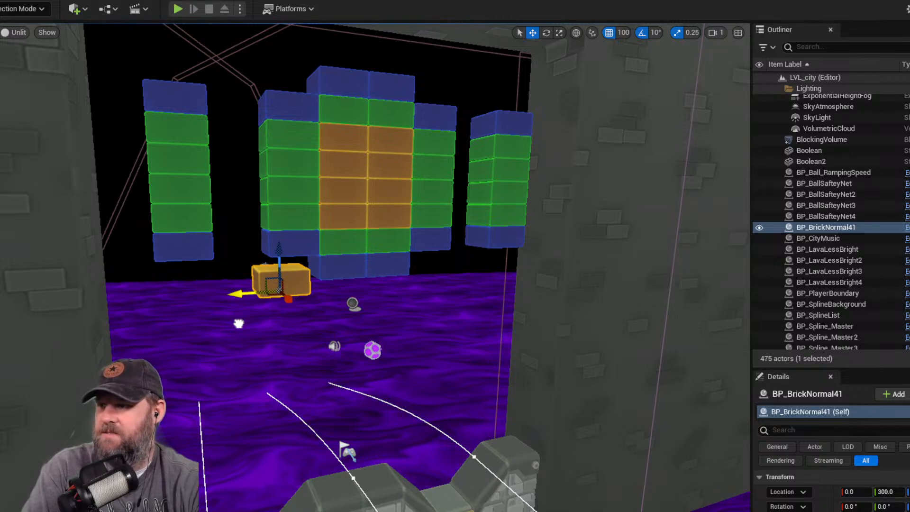
{"action": "left_click_drag", "start_coordinate": [239, 323], "coordinate": [305, 321]}
{"action": "scroll", "coordinate": [336, 252], "scroll_direction": "down", "scroll_amount": 2}
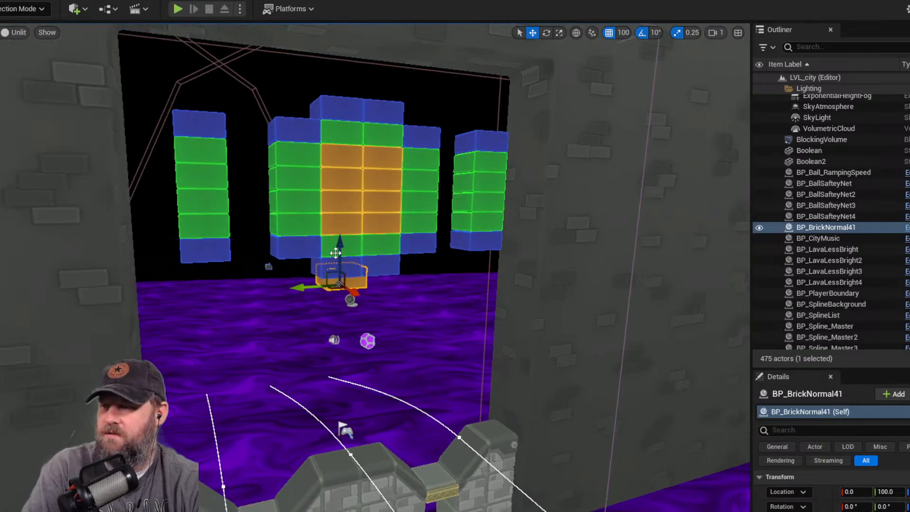
- Delete the two blue bricks at the bottom of the central stack
{"action": "left_click_drag", "start_coordinate": [335, 252], "coordinate": [263, 203], "text": "alt"}
{"action": "scroll", "coordinate": [319, 201], "scroll_direction": "up", "scroll_amount": 3}
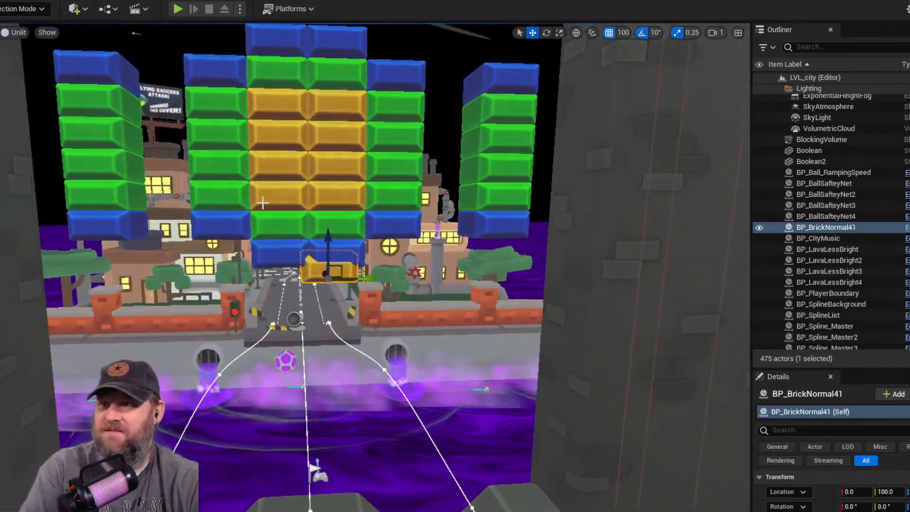
{"action": "left_click", "coordinate": [621, 33]}
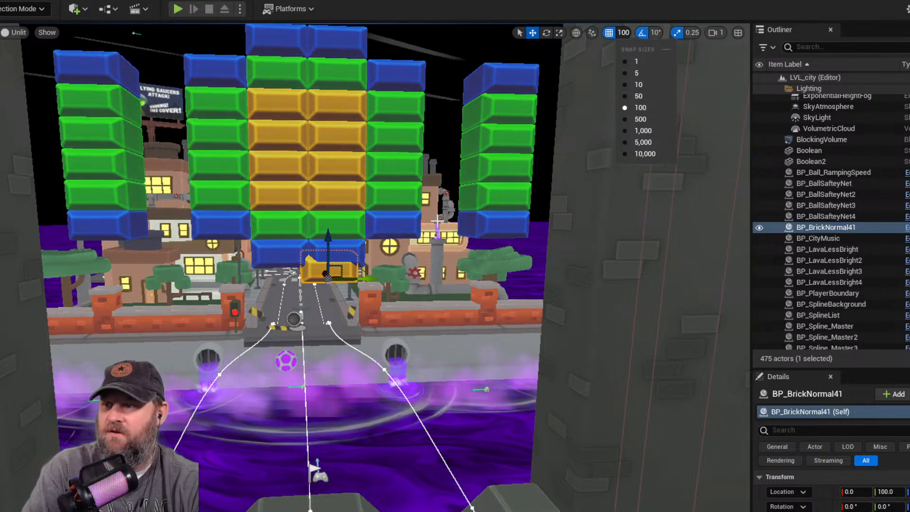
{"action": "left_click_drag", "start_coordinate": [437, 221], "coordinate": [438, 249], "text": "alt"}
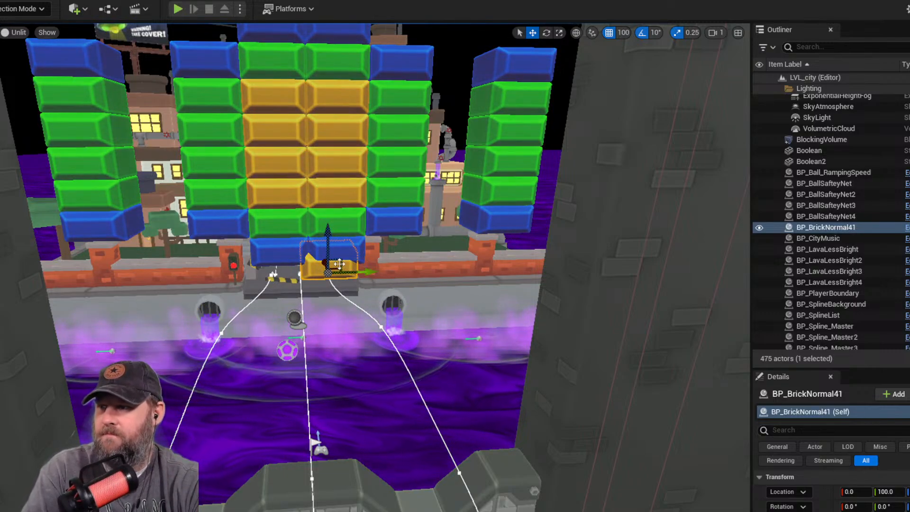
{"action": "left_click", "coordinate": [278, 248]}
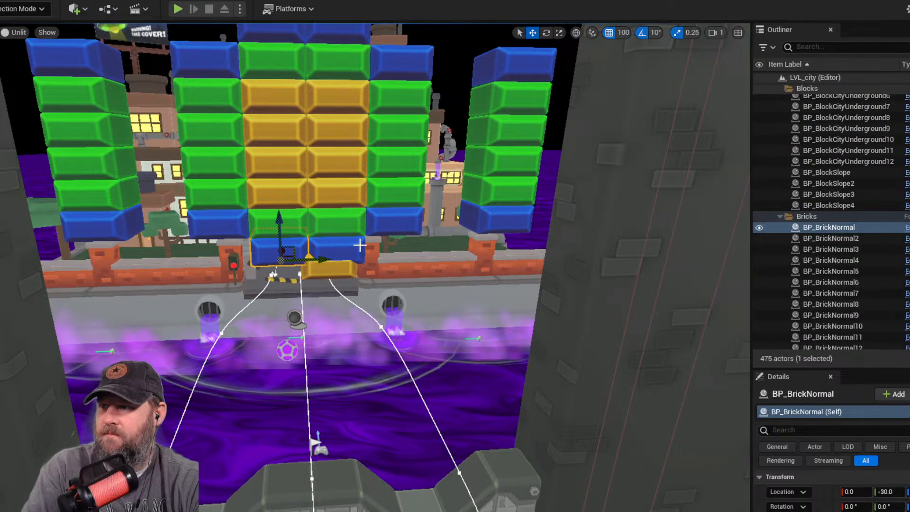
{"action": "left_click", "coordinate": [359, 243], "text": "ctrl"}
{"action": "key", "text": "Delete"}
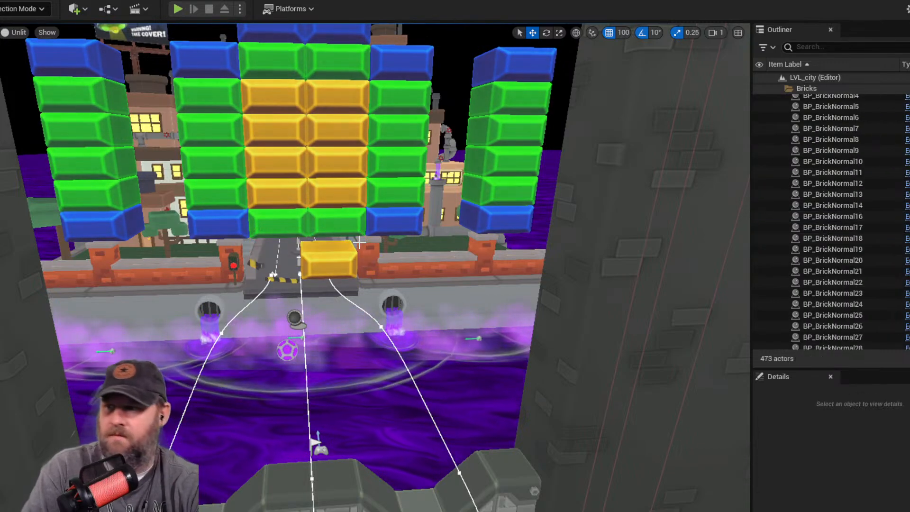
- Raise the loose yellow brick vertically to the lowest green row of the central stack
{"action": "left_click", "coordinate": [330, 267]}
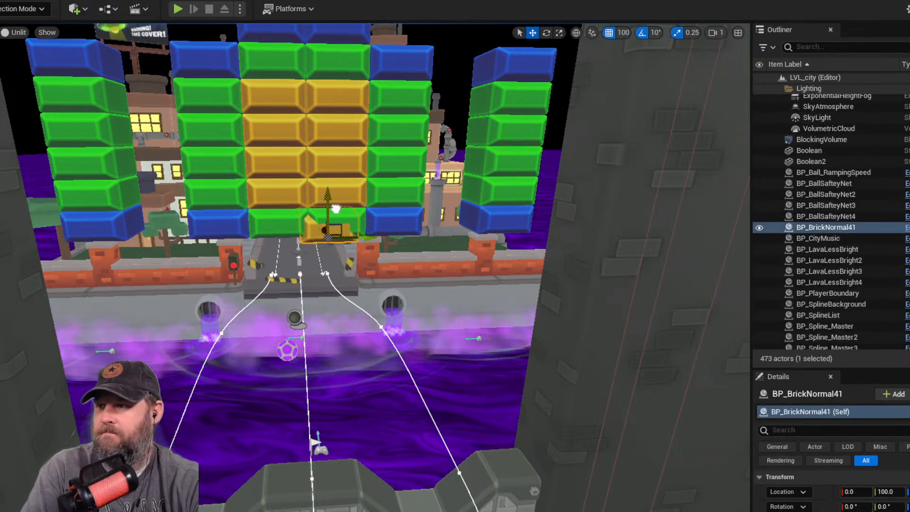
{"action": "scroll", "coordinate": [387, 163], "scroll_direction": "down", "scroll_amount": 2}
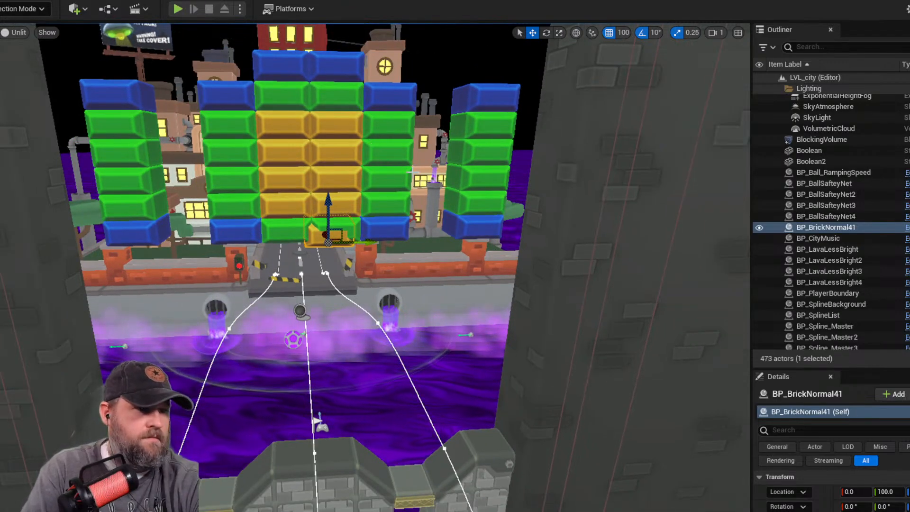
- Delete the four bricks in the lowest row of the central stack, two green and two blue, keeping the loose yellow brick
{"action": "left_click_drag", "start_coordinate": [408, 243], "coordinate": [294, 166], "text": "alt"}
{"action": "scroll", "coordinate": [215, 126], "scroll_direction": "up", "scroll_amount": 4}
{"action": "scroll", "coordinate": [216, 126], "scroll_direction": "down", "scroll_amount": 3}
{"action": "left_click_drag", "start_coordinate": [215, 126], "coordinate": [338, 156], "text": "alt"}
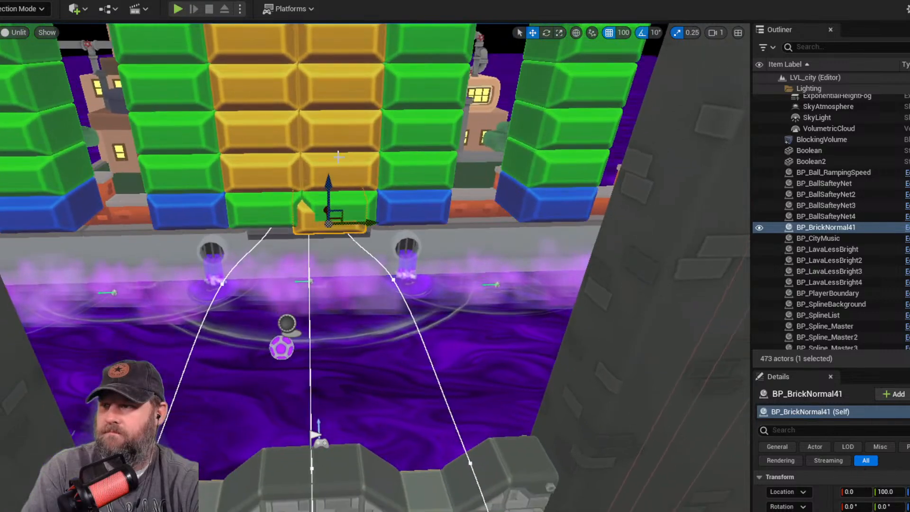
{"action": "left_click", "coordinate": [381, 204]}
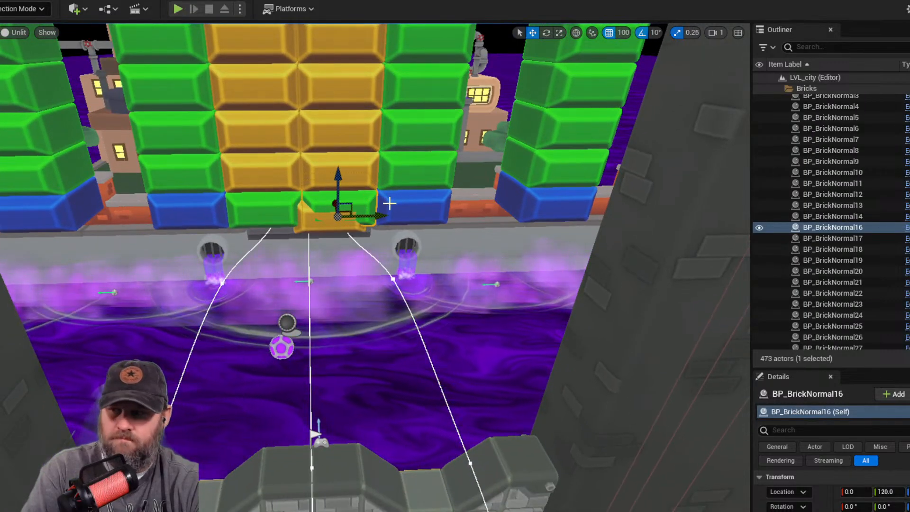
{"action": "left_click", "coordinate": [397, 207], "text": "ctrl"}
{"action": "left_click", "coordinate": [258, 215], "text": "ctrl"}
{"action": "left_click", "coordinate": [205, 212], "text": "ctrl"}
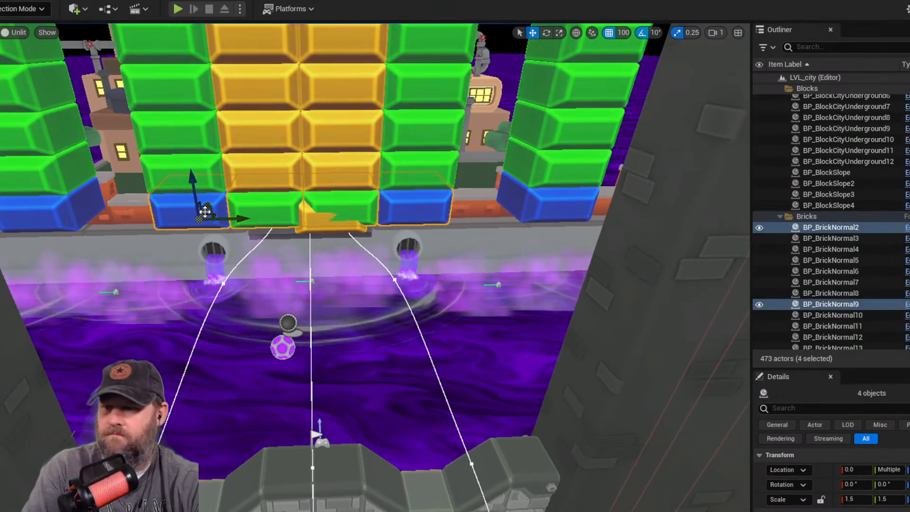
{"action": "key", "text": "Delete"}
- Set the loose yellow brick's Brick HP to 1
{"action": "left_click", "coordinate": [306, 222]}
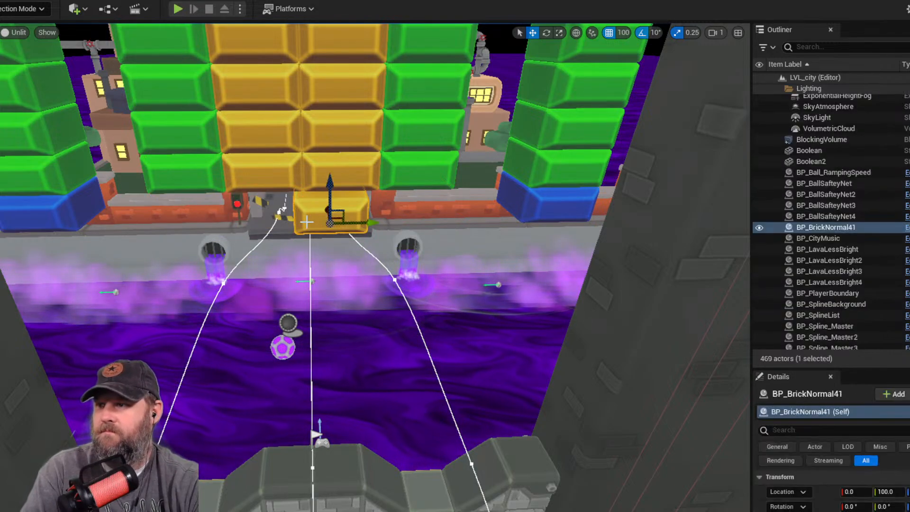
{"action": "scroll", "coordinate": [898, 480], "scroll_direction": "down", "scroll_amount": 5}
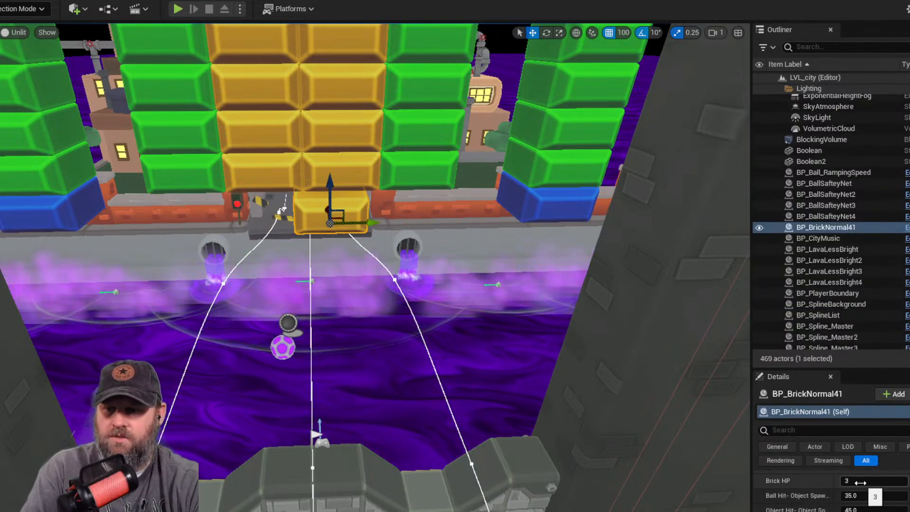
{"action": "left_click", "coordinate": [861, 483]}
{"action": "type", "text": "1"}
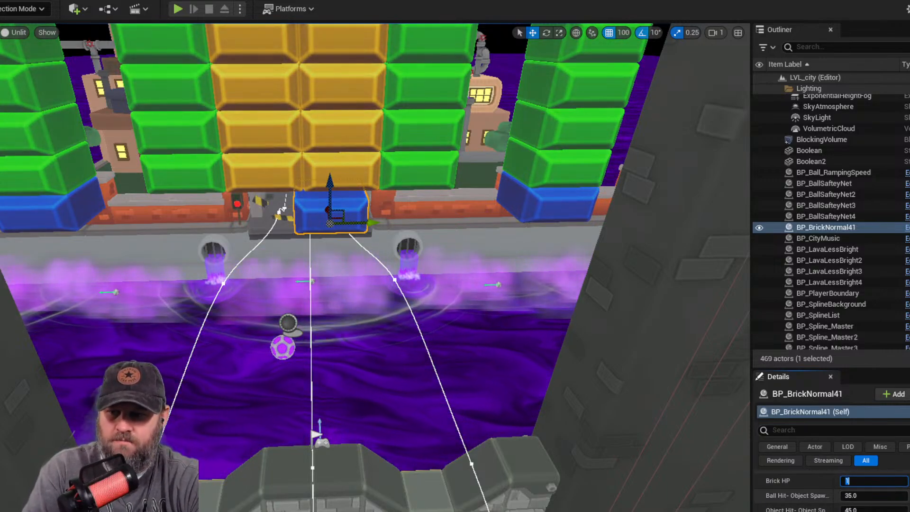
- Look through the loose brick's remaining properties, including its heart drop chance, jitter settings, rendering and networking options
{"action": "scroll", "coordinate": [861, 491], "scroll_direction": "down", "scroll_amount": 2}
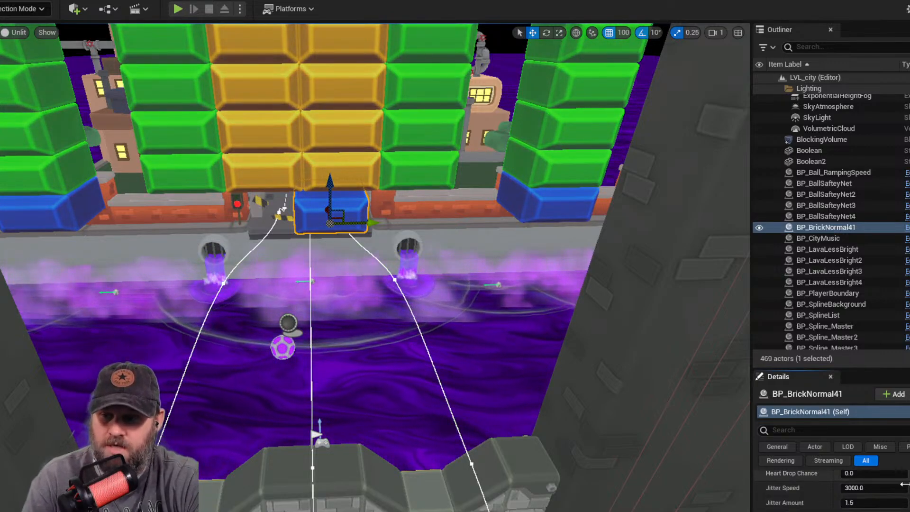
{"action": "scroll", "coordinate": [904, 486], "scroll_direction": "down", "scroll_amount": 3}
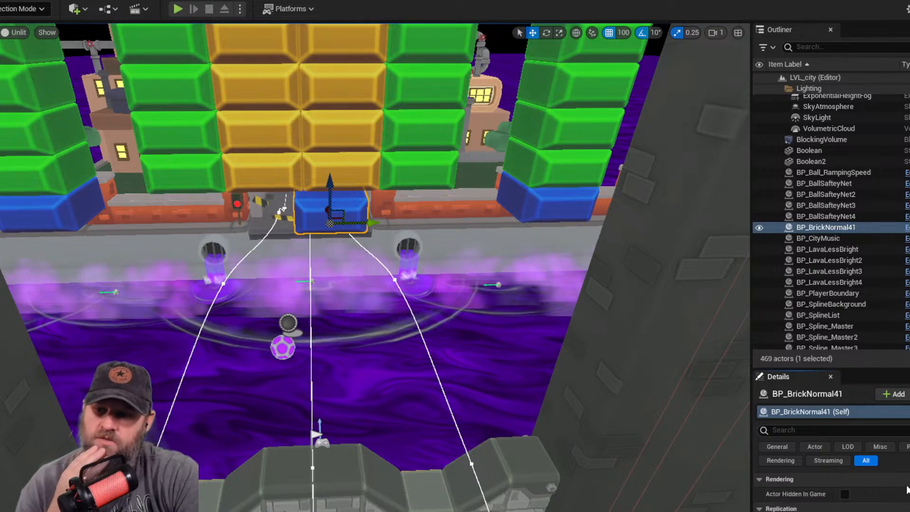
{"action": "scroll", "coordinate": [903, 486], "scroll_direction": "up", "scroll_amount": 3}
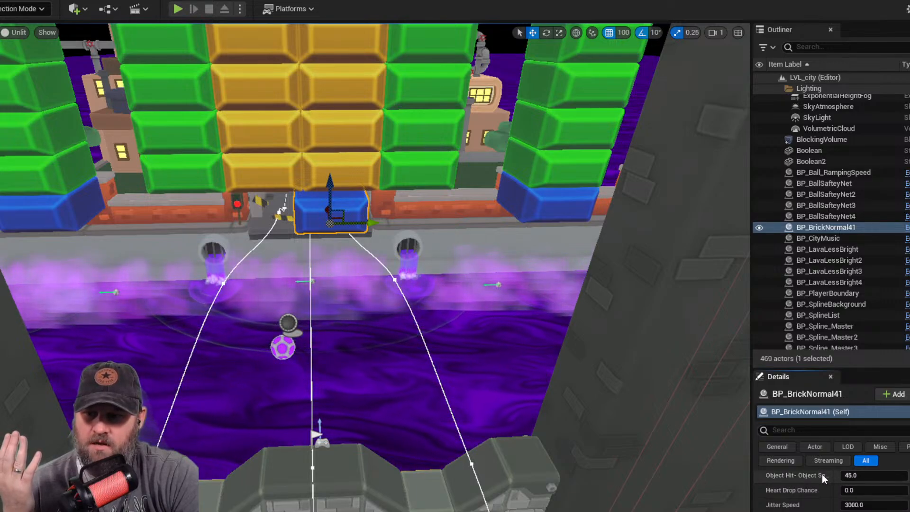
{"action": "scroll", "coordinate": [825, 480], "scroll_direction": "up", "scroll_amount": 1}
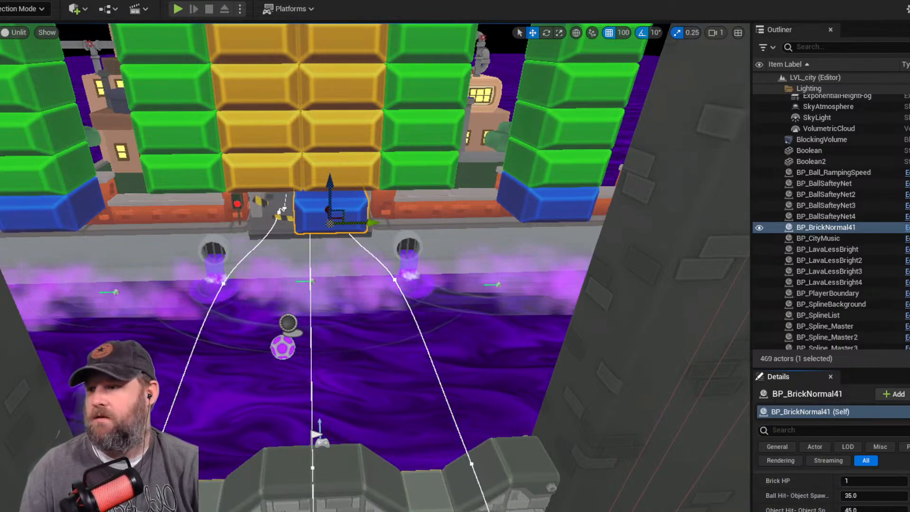
{"action": "scroll", "coordinate": [874, 503], "scroll_direction": "down", "scroll_amount": 5}
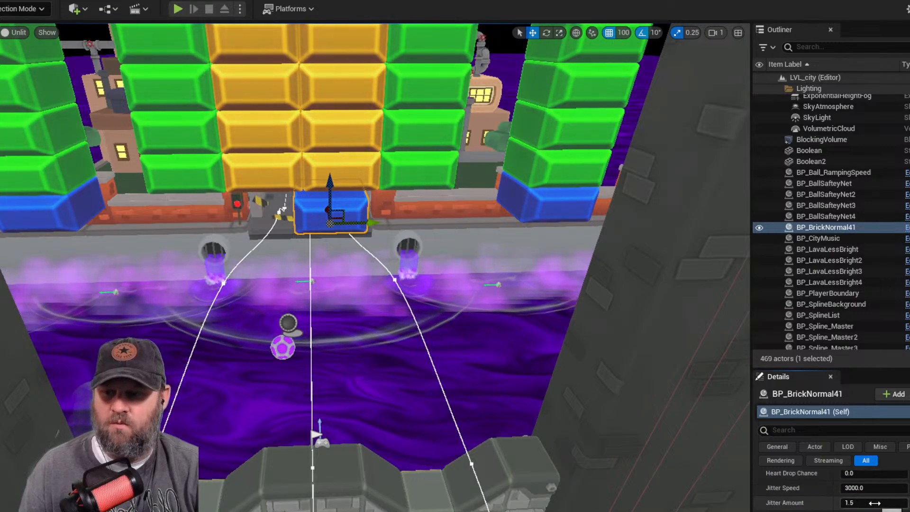
{"action": "scroll", "coordinate": [881, 503], "scroll_direction": "down", "scroll_amount": 5}
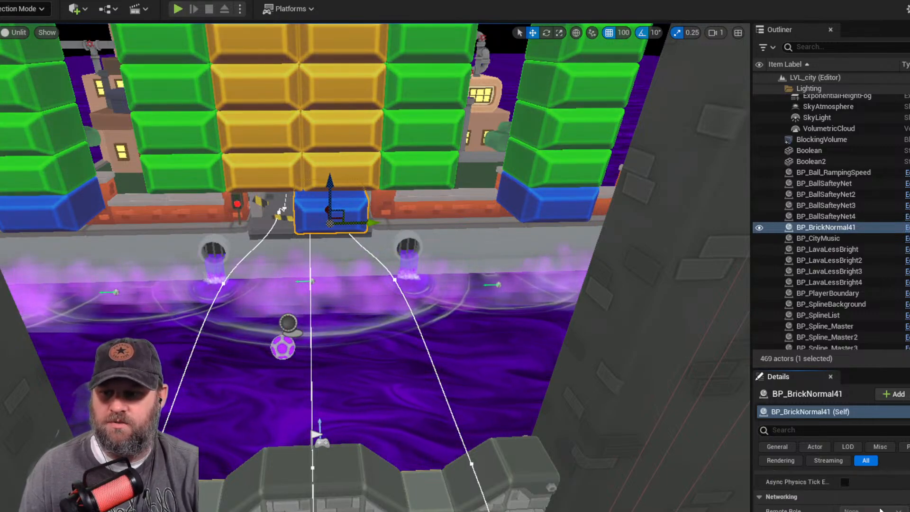
{"action": "scroll", "coordinate": [881, 502], "scroll_direction": "down", "scroll_amount": 3}
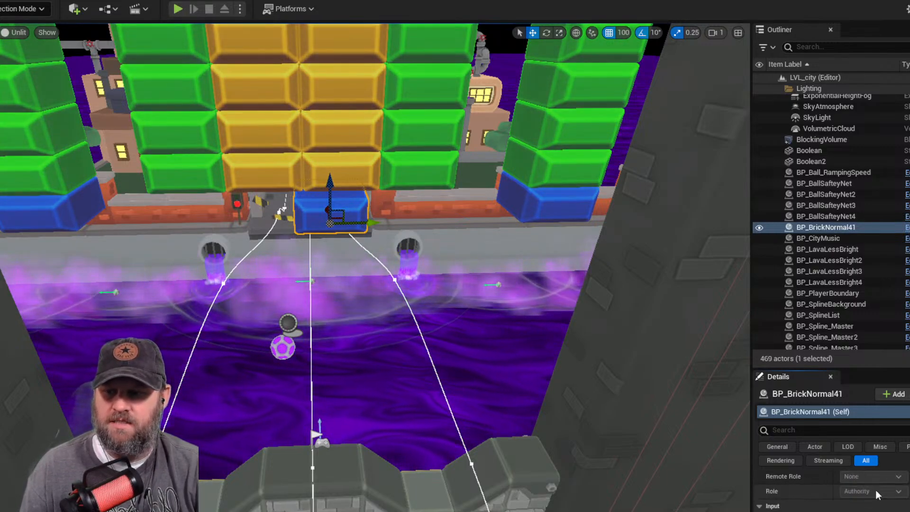
{"action": "right_click_drag", "start_coordinate": [469, 236], "coordinate": [470, 218]}
{"action": "mouse_move", "coordinate": [362, 221]}
{"action": "right_mouse_down"}
{"action": "mouse_move", "coordinate": [349, 217]}
{"action": "mouse_move", "coordinate": [374, 219]}
{"action": "right_mouse_up"}
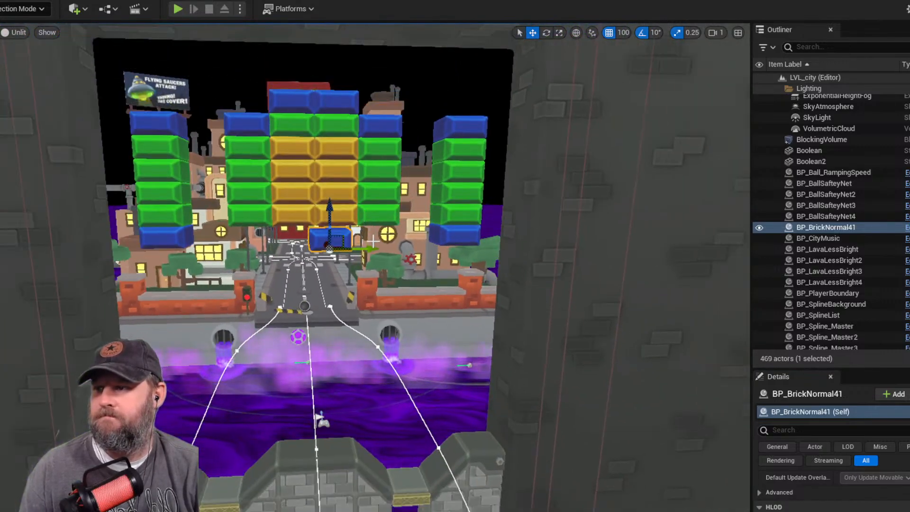
{"action": "left_click", "coordinate": [371, 216]}
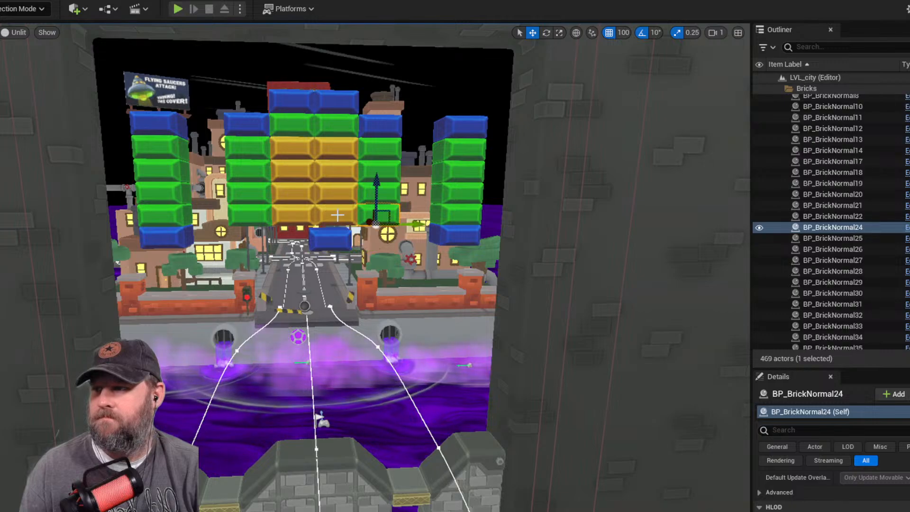
{"action": "left_click", "coordinate": [337, 215], "text": "ctrl"}
{"action": "left_click", "coordinate": [294, 214], "text": "ctrl"}
{"action": "left_click", "coordinate": [244, 213], "text": "ctrl"}
{"action": "left_click", "coordinate": [289, 193], "text": "ctrl"}
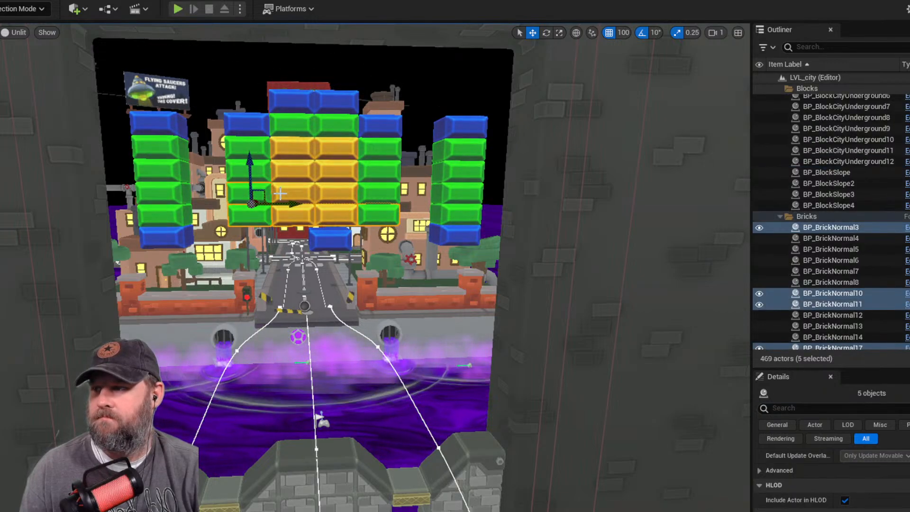
{"action": "left_click", "coordinate": [326, 190], "text": "ctrl"}
{"action": "left_click", "coordinate": [249, 193], "text": "ctrl"}
{"action": "left_click", "coordinate": [377, 195], "text": "ctrl"}
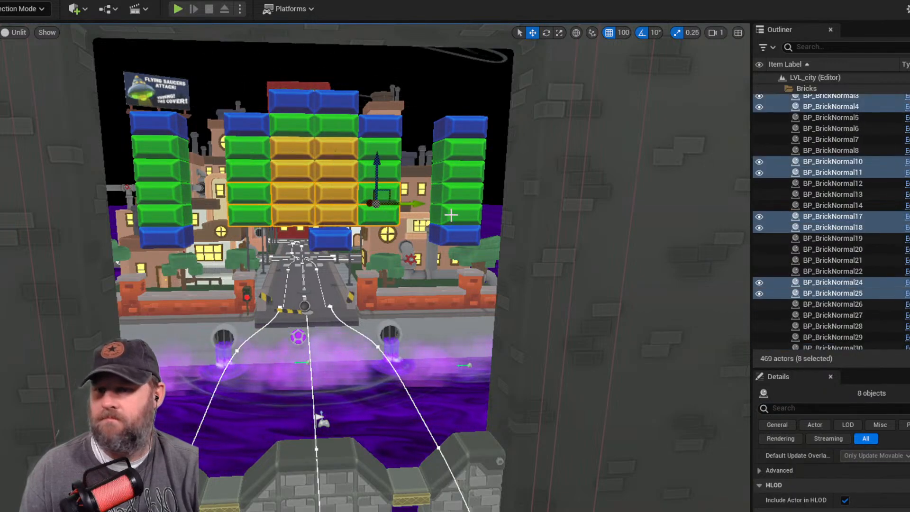
- Delete all bricks in the Bricks folder, from BP_BrickNormal3 through BP_BrickNormal40, keeping the loose blue brick
{"action": "scroll", "coordinate": [884, 198], "scroll_direction": "up", "scroll_amount": 2}
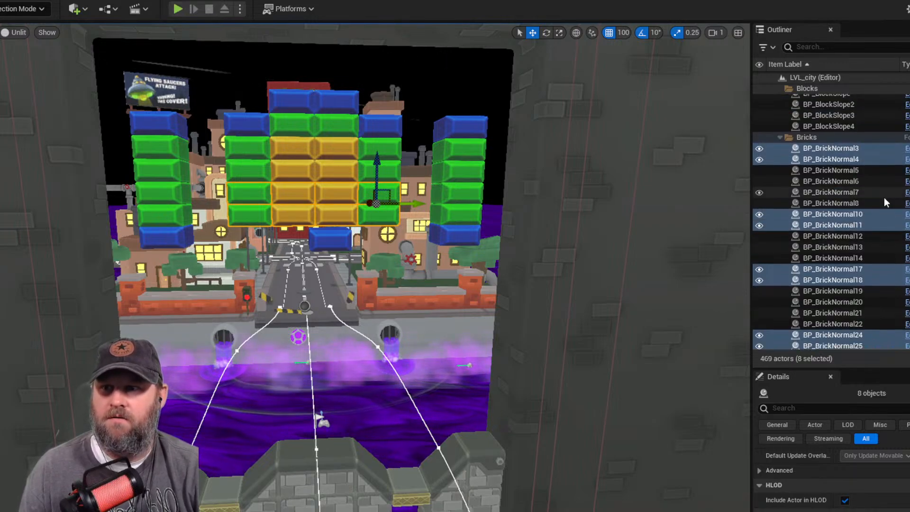
{"action": "left_click", "coordinate": [841, 150]}
{"action": "scroll", "coordinate": [838, 202], "scroll_direction": "down", "scroll_amount": 3}
{"action": "scroll", "coordinate": [844, 238], "scroll_direction": "down", "scroll_amount": 3}
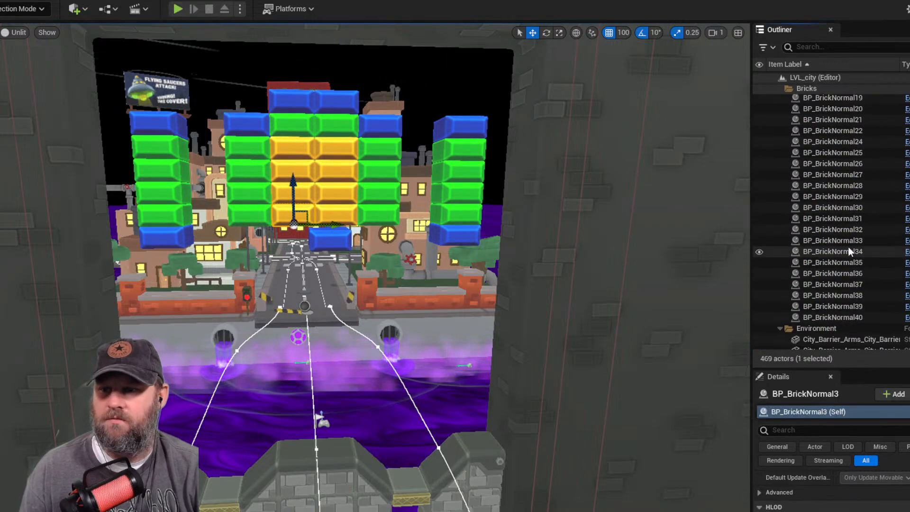
{"action": "left_click", "coordinate": [841, 316], "text": "shift"}
{"action": "scroll", "coordinate": [855, 210], "scroll_direction": "up", "scroll_amount": 6}
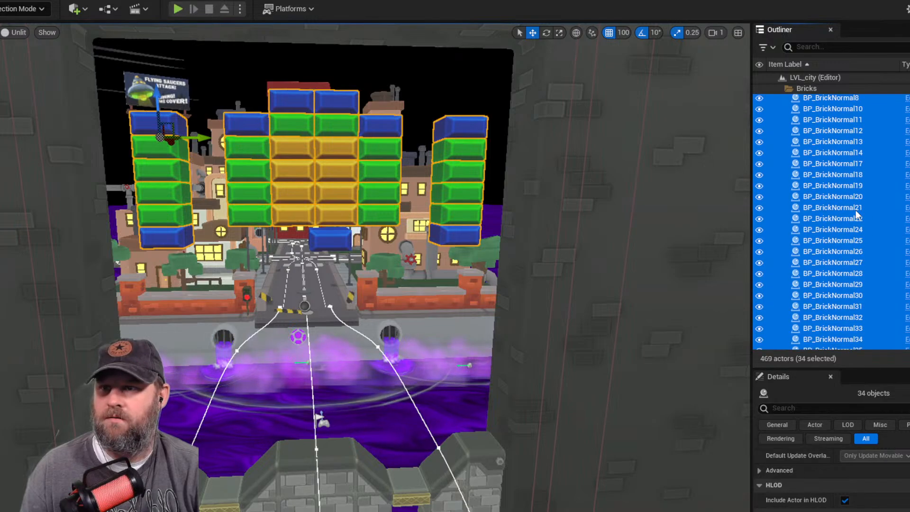
{"action": "key", "text": "Delete"}
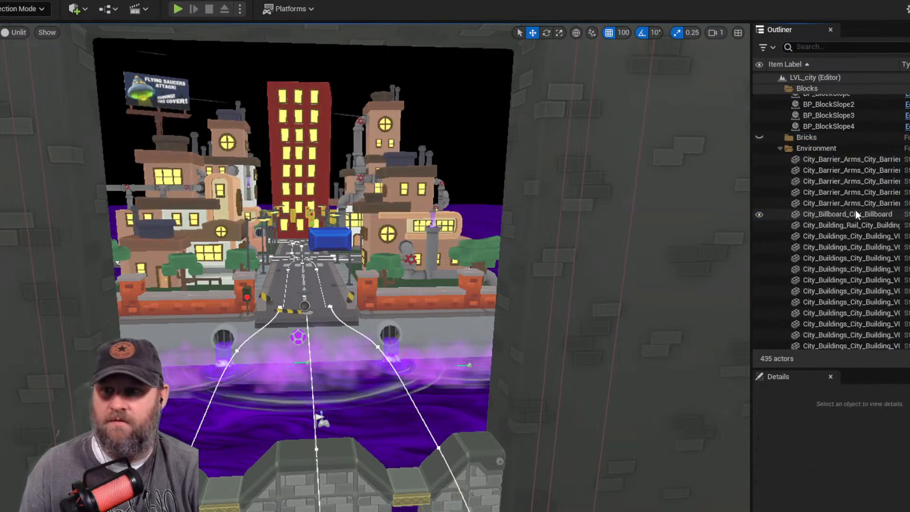
- Try to move BP_BrickNormal41 up the actor hierarchy, and undo its attachment to the brick wall actor
{"action": "left_click", "coordinate": [326, 238]}
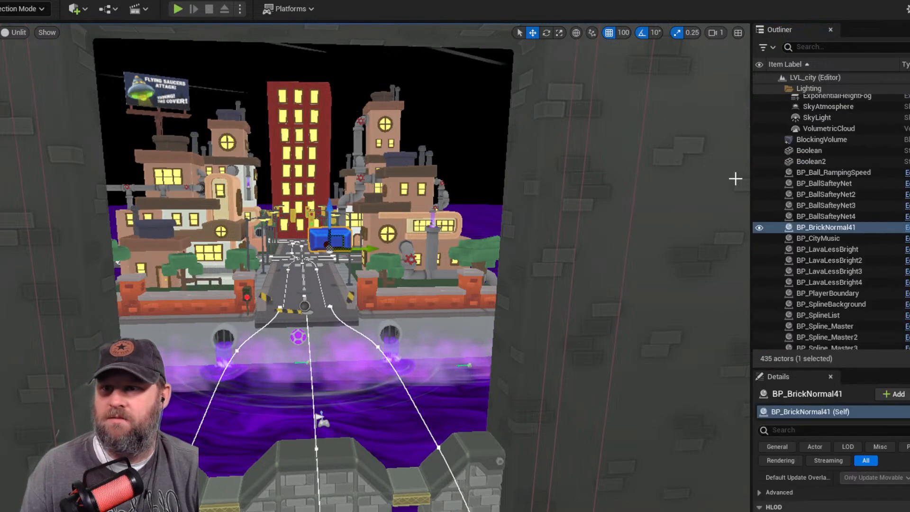
{"action": "scroll", "coordinate": [838, 230], "scroll_direction": "up", "scroll_amount": 3}
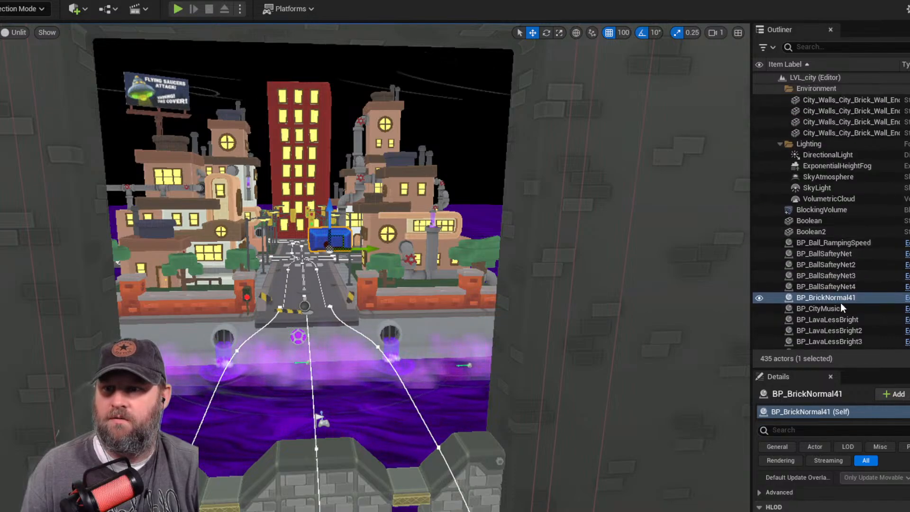
{"action": "scroll", "coordinate": [842, 298], "scroll_direction": "up", "scroll_amount": 5}
{"action": "scroll", "coordinate": [843, 298], "scroll_direction": "down", "scroll_amount": 3}
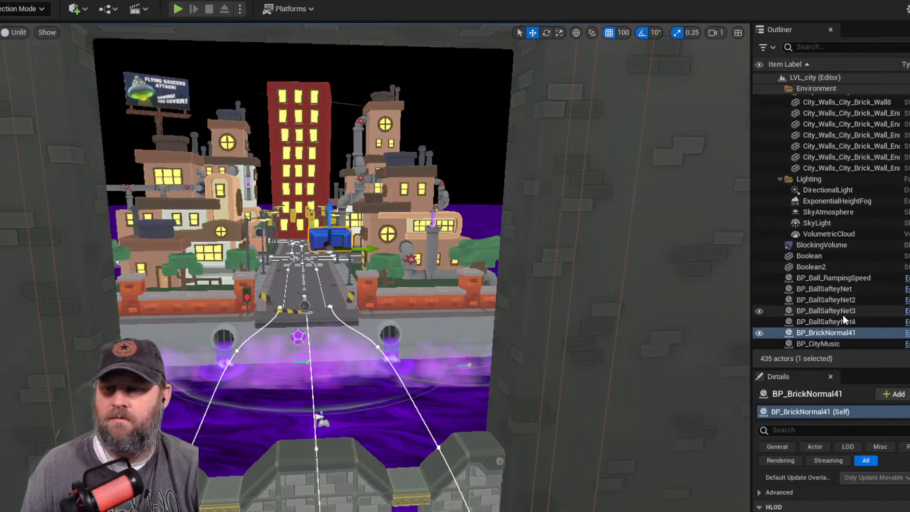
{"action": "left_click", "coordinate": [840, 332]}
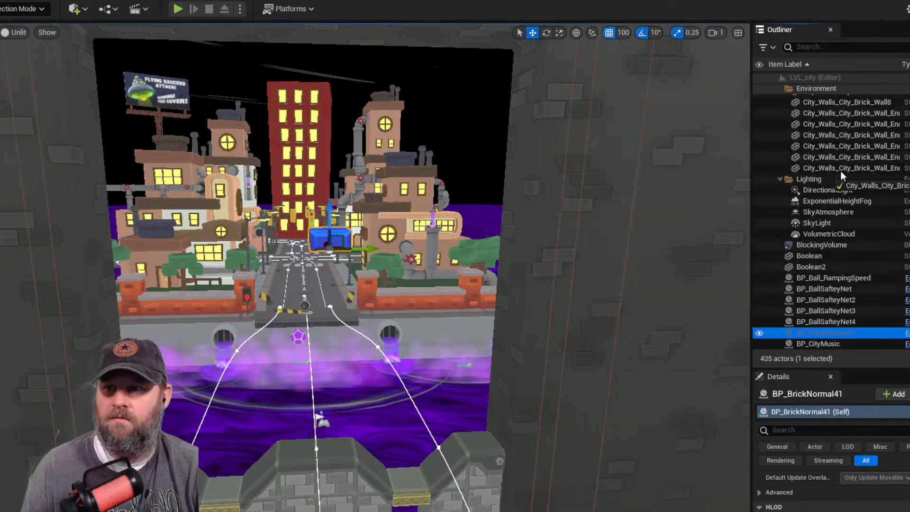
{"action": "left_click_drag", "start_coordinate": [841, 174], "coordinate": [842, 156]}
{"action": "scroll", "coordinate": [843, 172], "scroll_direction": "up", "scroll_amount": 5}
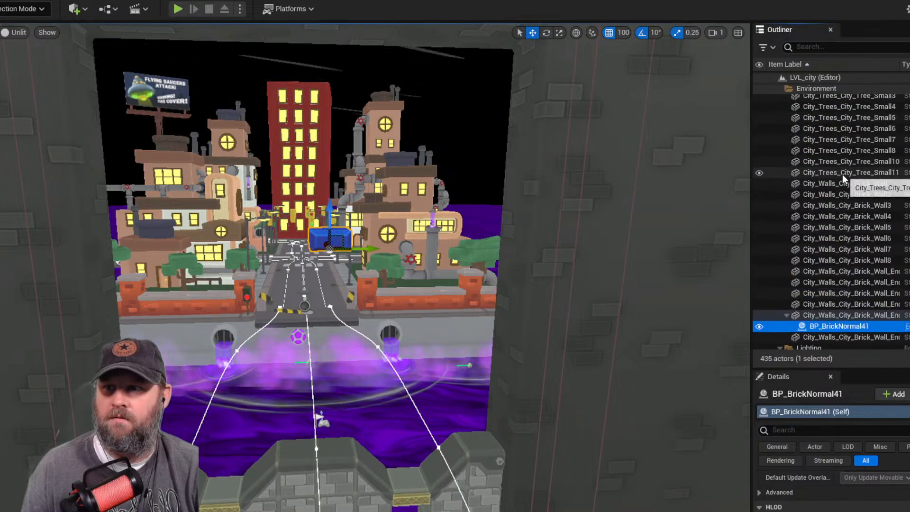
{"action": "scroll", "coordinate": [843, 176], "scroll_direction": "up", "scroll_amount": 10}
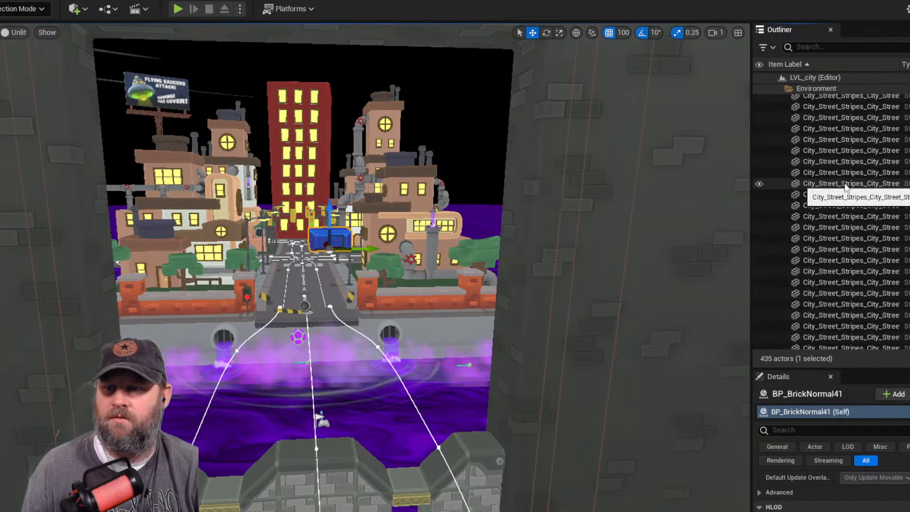
{"action": "scroll", "coordinate": [845, 186], "scroll_direction": "up", "scroll_amount": 10}
{"action": "key", "text": "ctrl+z"}
- Collapse the Lighting, Environment and Blocks folders in the level's actor hierarchy
{"action": "scroll", "coordinate": [841, 191], "scroll_direction": "up", "scroll_amount": 3}
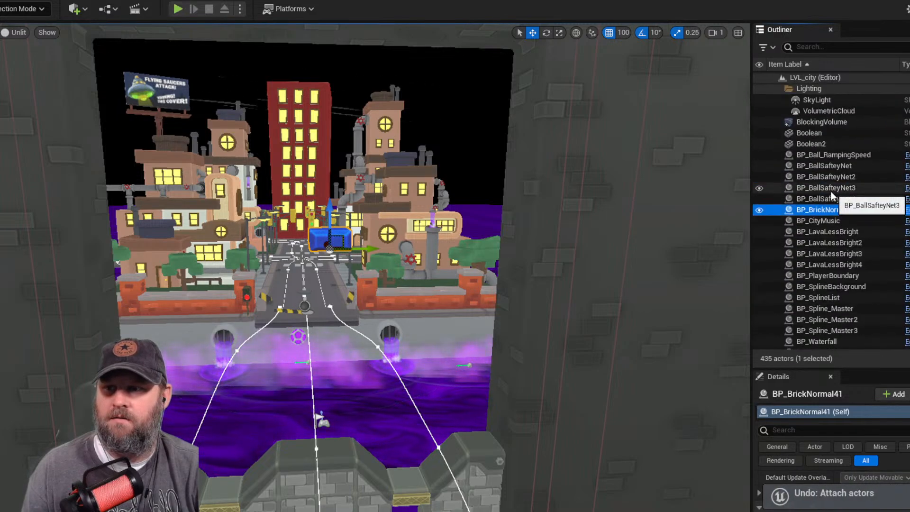
{"action": "scroll", "coordinate": [830, 192], "scroll_direction": "up", "scroll_amount": 2}
{"action": "left_click", "coordinate": [779, 144]}
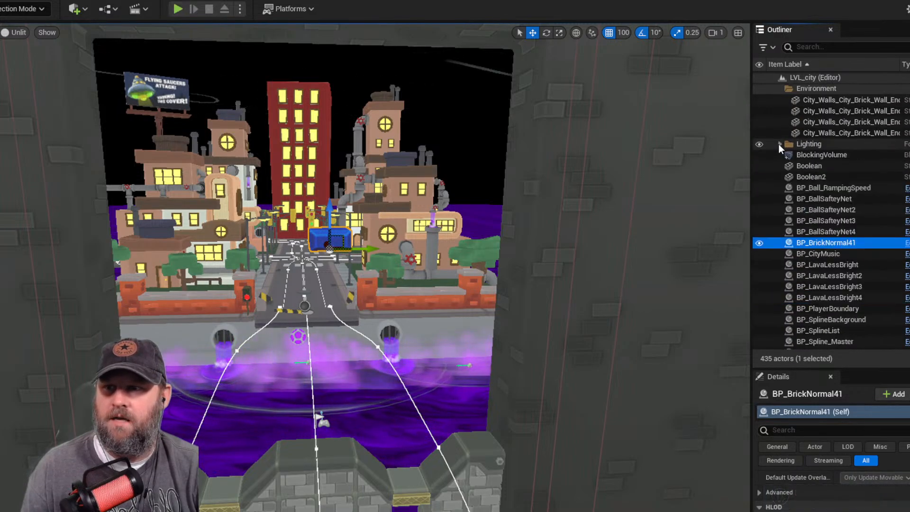
{"action": "scroll", "coordinate": [778, 145], "scroll_direction": "up", "scroll_amount": 10}
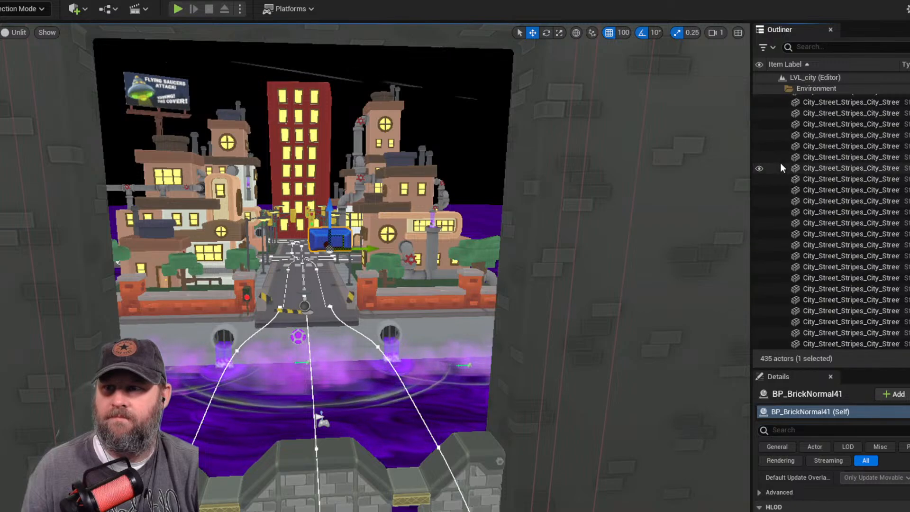
{"action": "scroll", "coordinate": [780, 166], "scroll_direction": "up", "scroll_amount": 5}
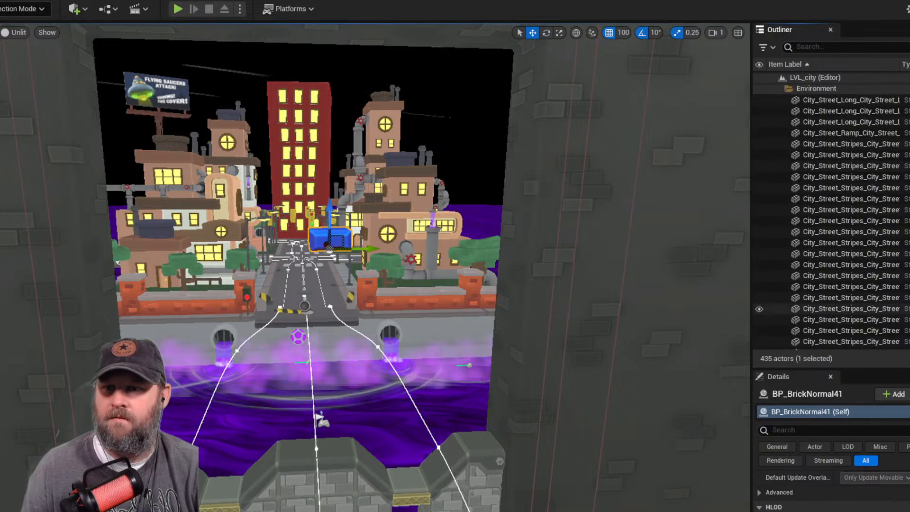
{"action": "scroll", "coordinate": [830, 213], "scroll_direction": "up", "scroll_amount": 15}
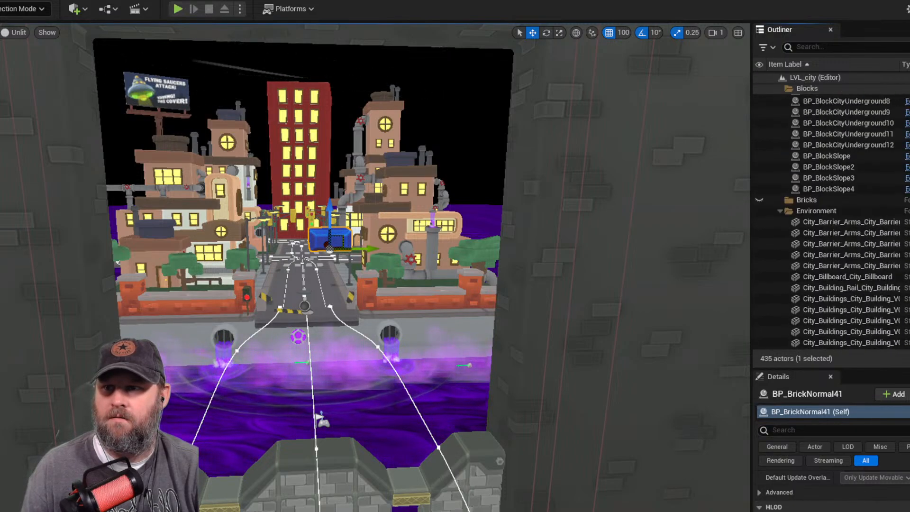
{"action": "scroll", "coordinate": [830, 214], "scroll_direction": "up", "scroll_amount": 8}
{"action": "scroll", "coordinate": [860, 126], "scroll_direction": "down", "scroll_amount": 10}
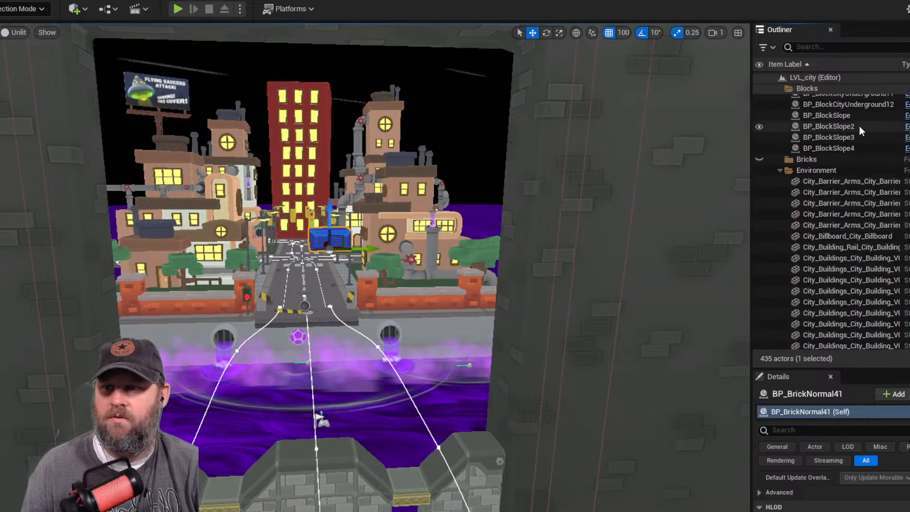
{"action": "left_click", "coordinate": [779, 170]}
{"action": "scroll", "coordinate": [849, 172], "scroll_direction": "up", "scroll_amount": 7}
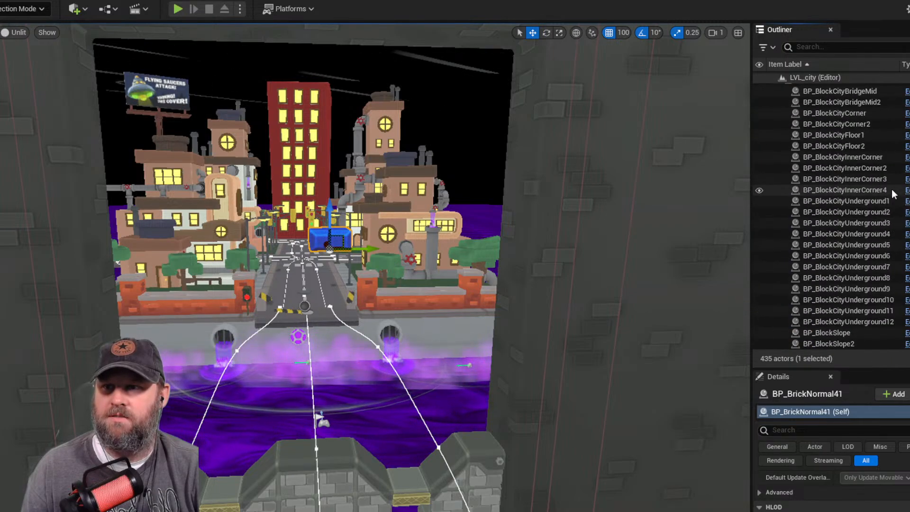
{"action": "scroll", "coordinate": [892, 189], "scroll_direction": "up", "scroll_amount": 1}
{"action": "left_click", "coordinate": [780, 88]}
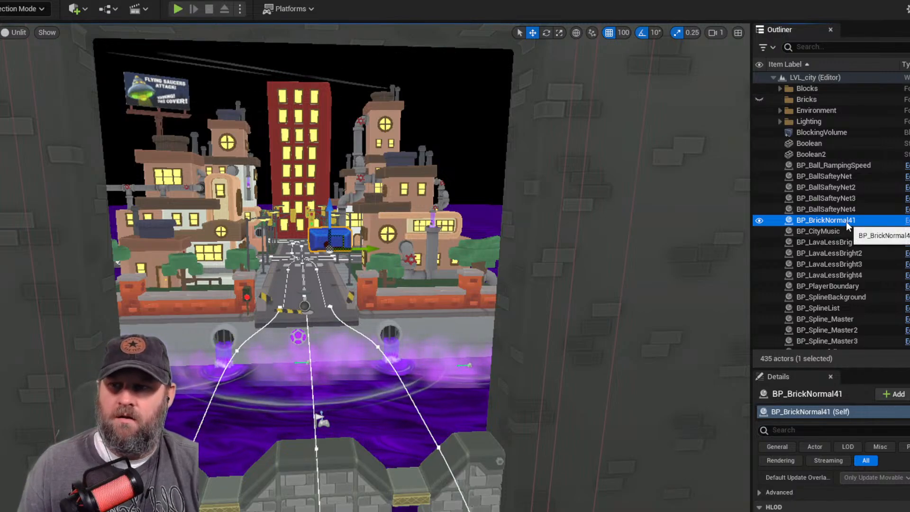
- Put BP_BrickNormal41 in the Bricks folder and place a duplicate of it directly beside it in the level
{"action": "left_click_drag", "start_coordinate": [846, 221], "coordinate": [812, 98]}
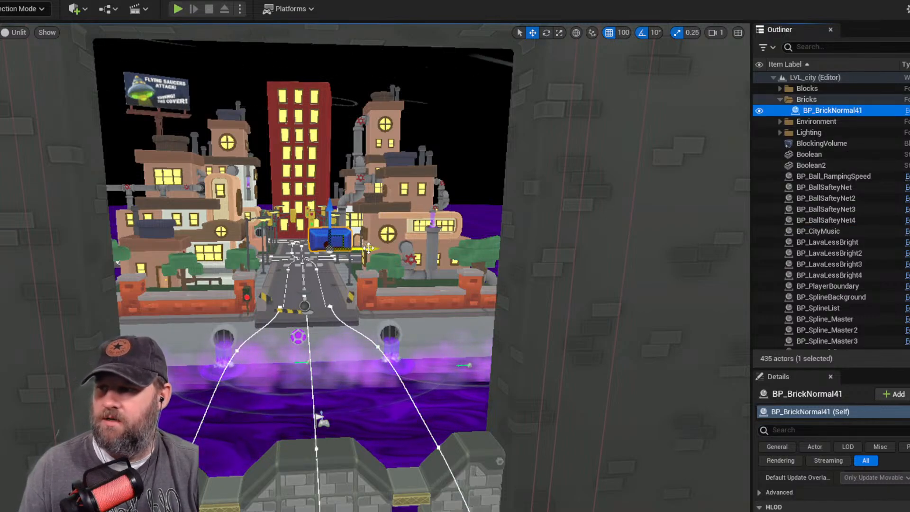
{"action": "left_click_drag", "start_coordinate": [369, 247], "coordinate": [304, 247], "text": "alt"}
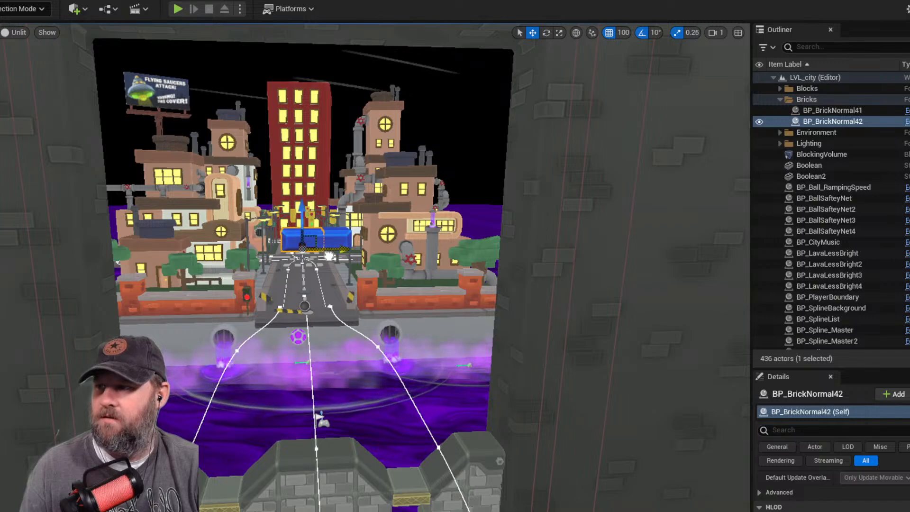
{"action": "left_click_drag", "start_coordinate": [386, 236], "coordinate": [403, 308], "text": "alt"}
{"action": "scroll", "coordinate": [283, 218], "scroll_direction": "up", "scroll_amount": 3}
{"action": "left_click_drag", "start_coordinate": [278, 224], "coordinate": [368, 225]}
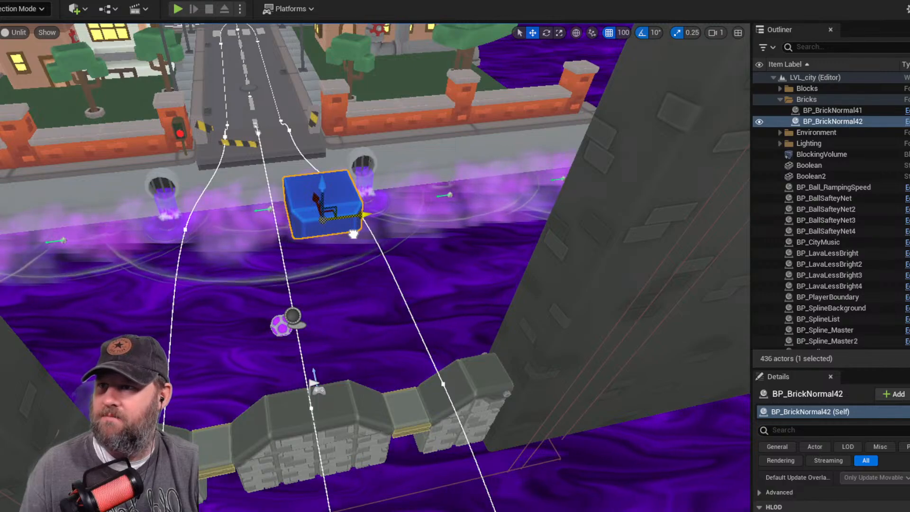
- Delete the original brick BP_BrickNormal41, keeping only its duplicate
{"action": "left_click", "coordinate": [325, 199]}
{"action": "key", "text": "Delete"}
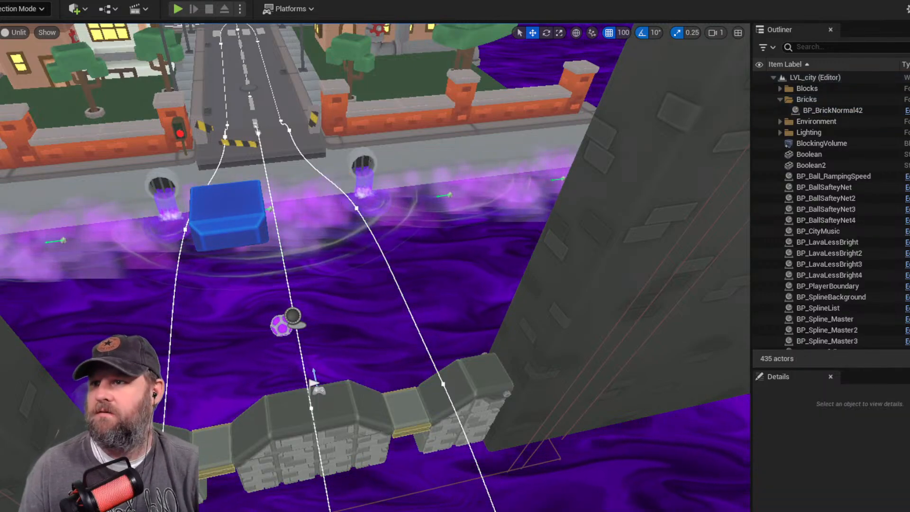
- Try moving the remaining brick sideways with a 500-unit grid snap, undo the move, and restore the 100-unit snap
{"action": "left_click", "coordinate": [623, 33]}
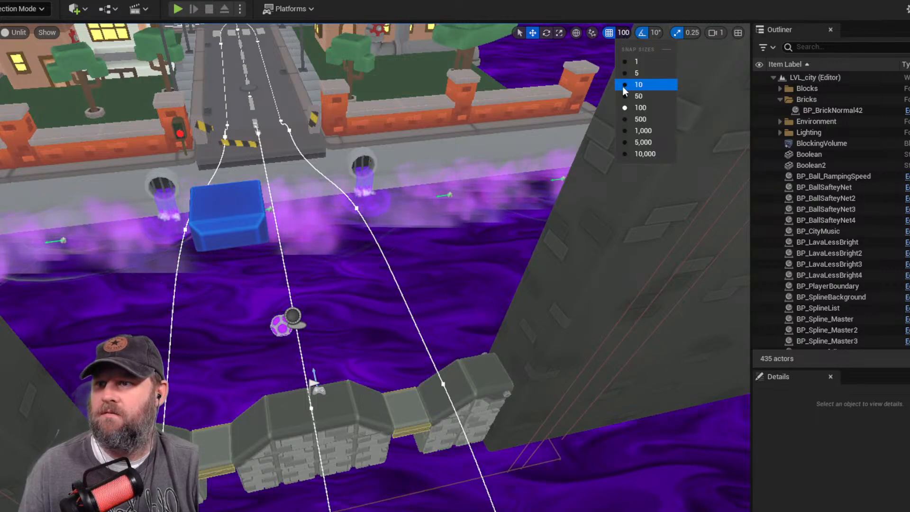
{"action": "left_click", "coordinate": [640, 119]}
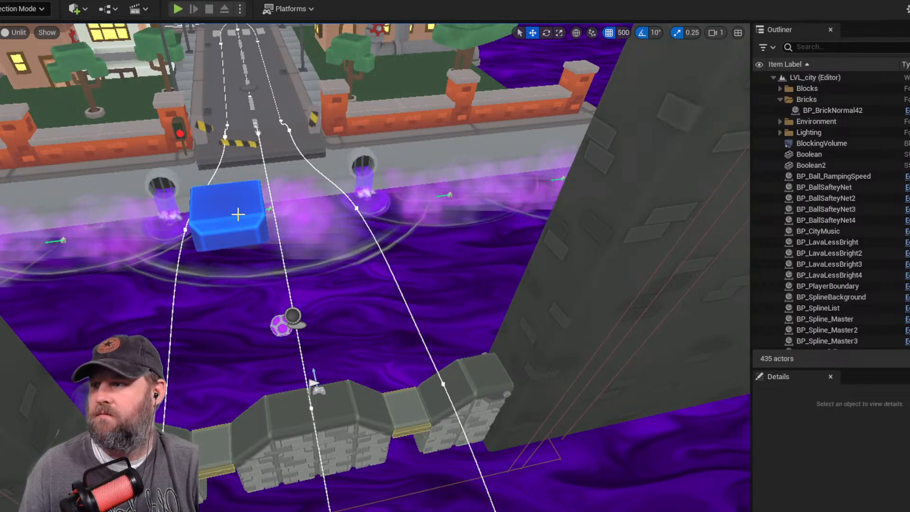
{"action": "left_click", "coordinate": [238, 214]}
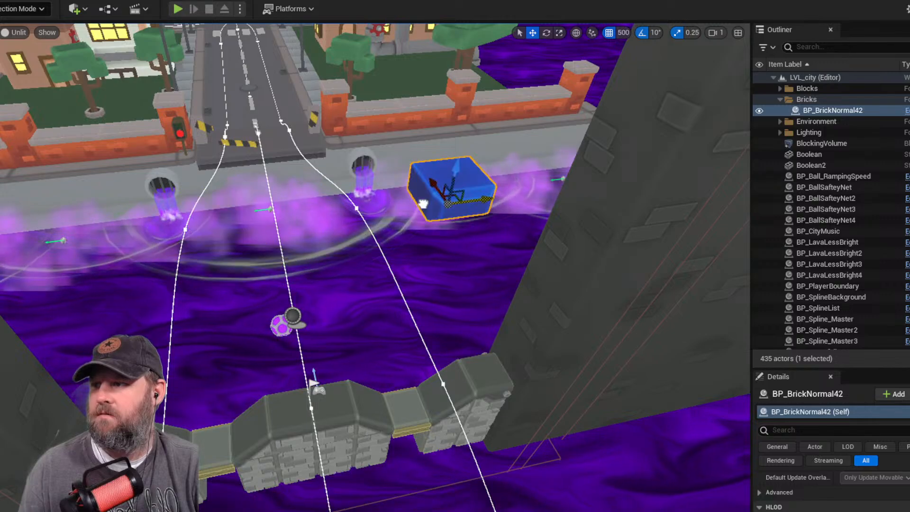
{"action": "key", "text": "ctrl+z"}
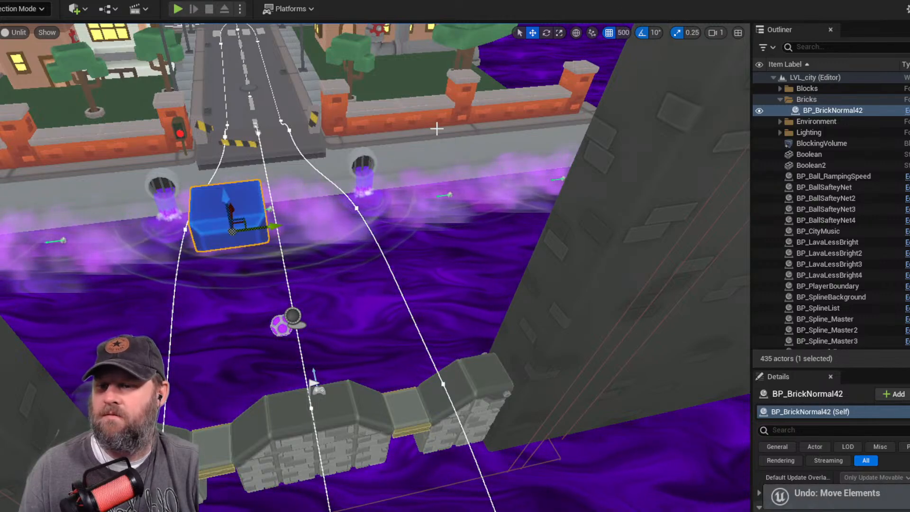
{"action": "left_click_drag", "start_coordinate": [337, 160], "coordinate": [382, 130], "text": "alt"}
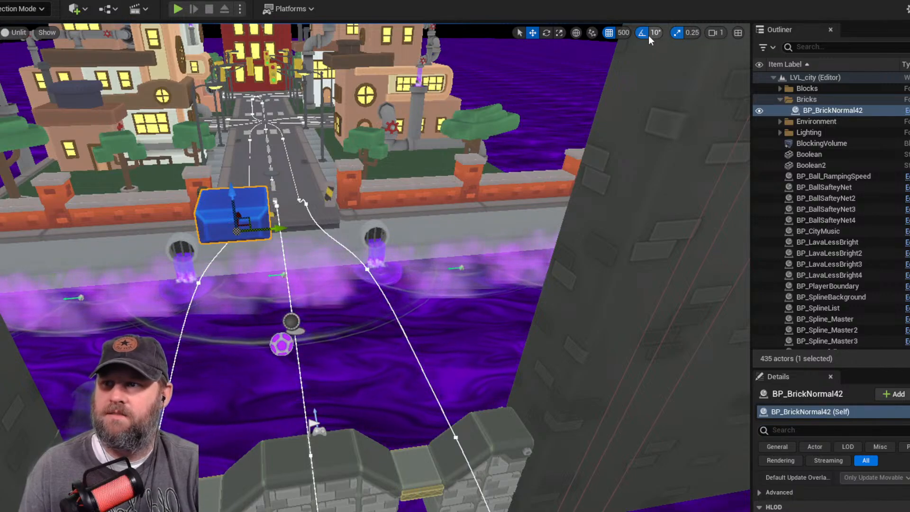
{"action": "left_click", "coordinate": [621, 33]}
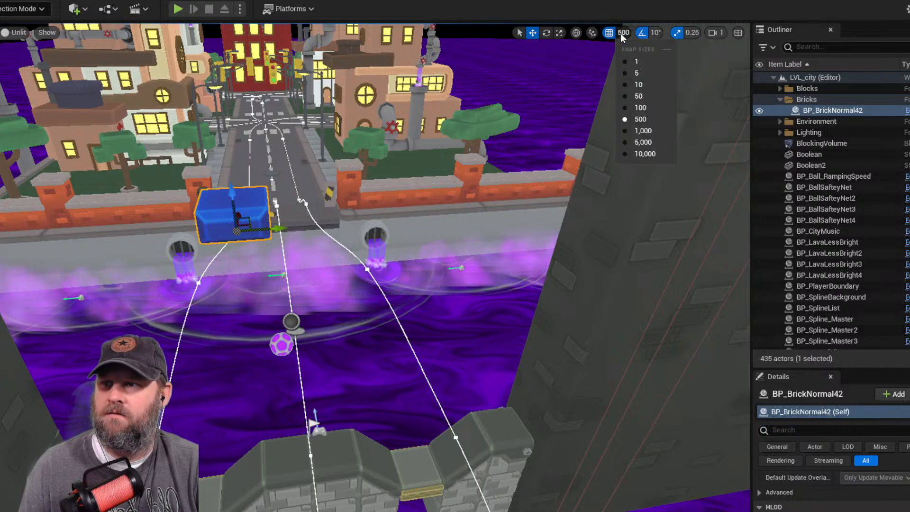
{"action": "left_click", "coordinate": [640, 108]}
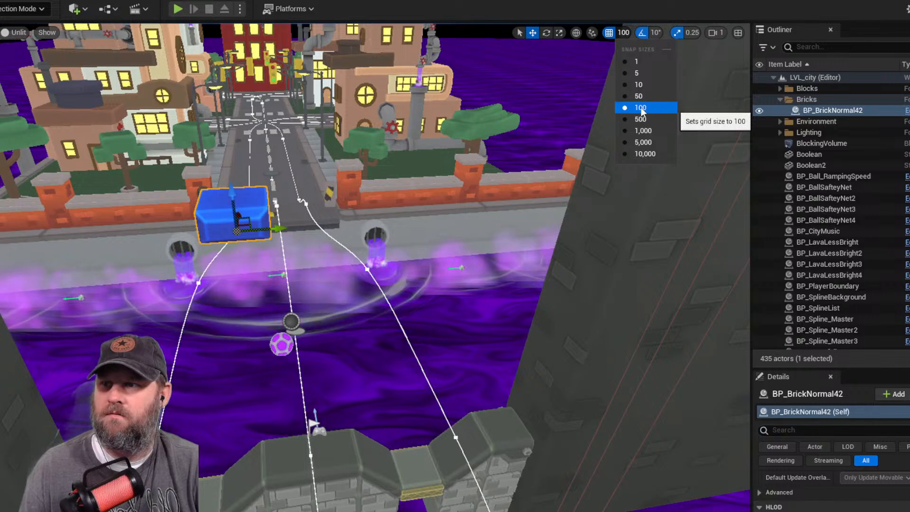
{"action": "left_click", "coordinate": [624, 33]}
{"action": "left_click", "coordinate": [624, 33]}
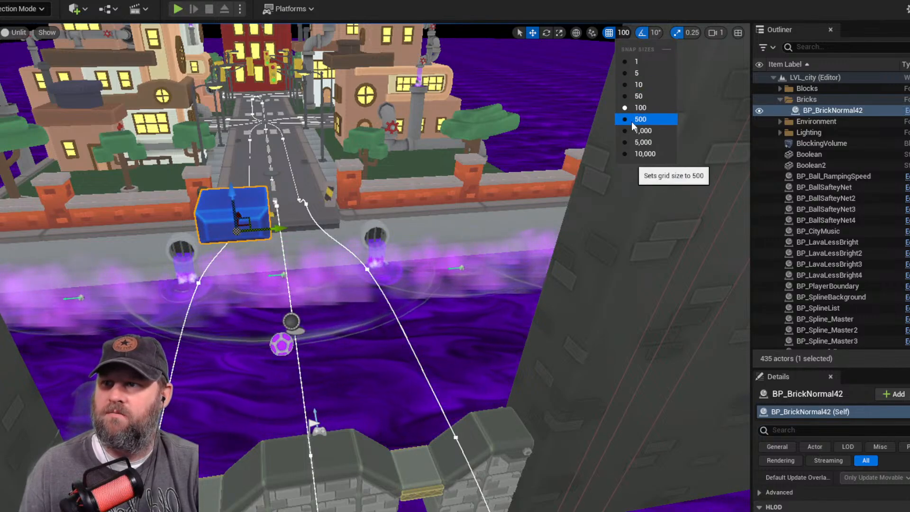
- Shift the blue brick sideways along the end of the road and place a duplicate beside it with a small gap
{"action": "left_click_drag", "start_coordinate": [298, 209], "coordinate": [347, 224], "text": "alt"}
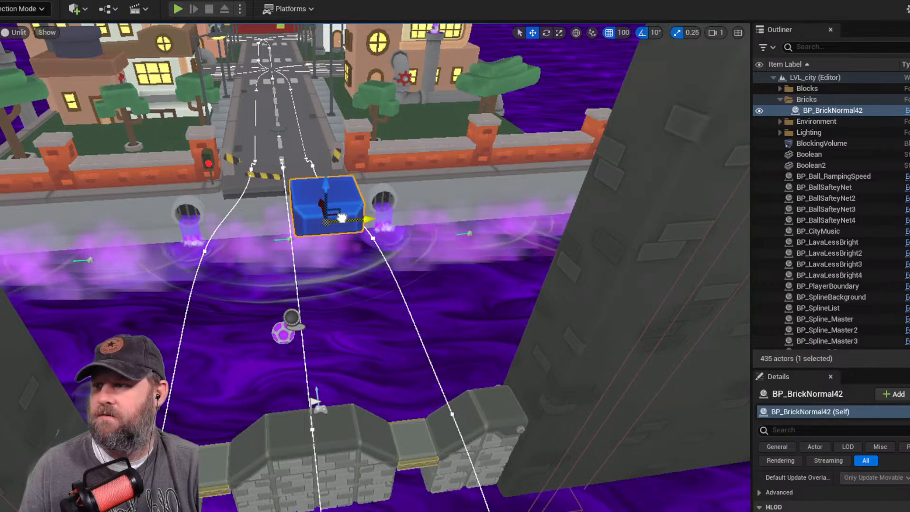
{"action": "left_click_drag", "start_coordinate": [342, 218], "coordinate": [266, 219], "text": "alt"}
{"action": "right_click_drag", "start_coordinate": [315, 220], "coordinate": [327, 229]}
{"action": "scroll", "coordinate": [327, 230], "scroll_direction": "down", "scroll_amount": 3}
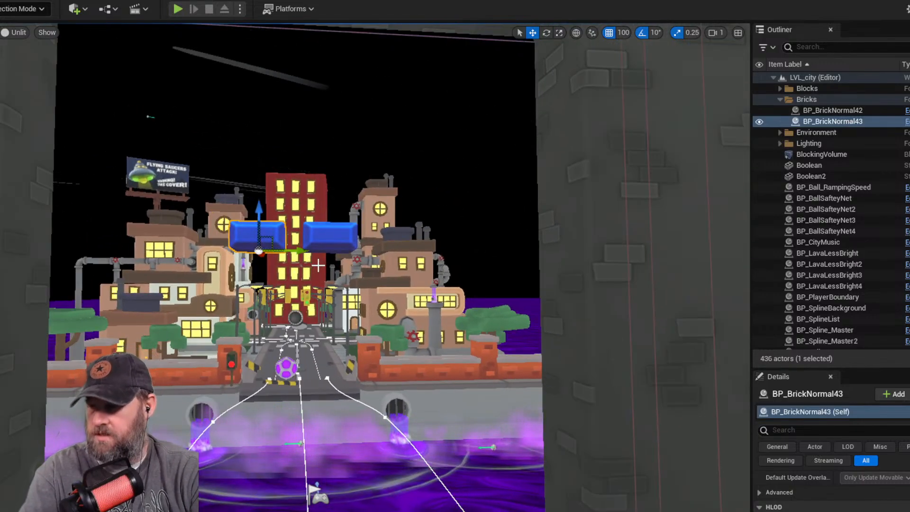
{"action": "key", "text": "f"}
{"action": "scroll", "coordinate": [318, 265], "scroll_direction": "down", "scroll_amount": 5}
{"action": "left_click_drag", "start_coordinate": [370, 282], "coordinate": [371, 323], "text": "alt"}
{"action": "scroll", "coordinate": [338, 227], "scroll_direction": "up", "scroll_amount": 6}
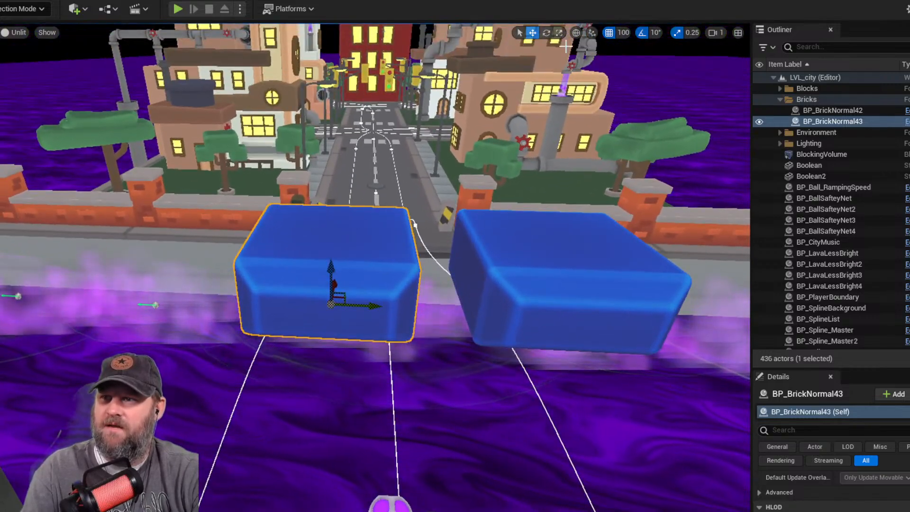
- Review the available grid snap sizes and search the project content for the BrickNormal blueprint
{"action": "left_click", "coordinate": [623, 33]}
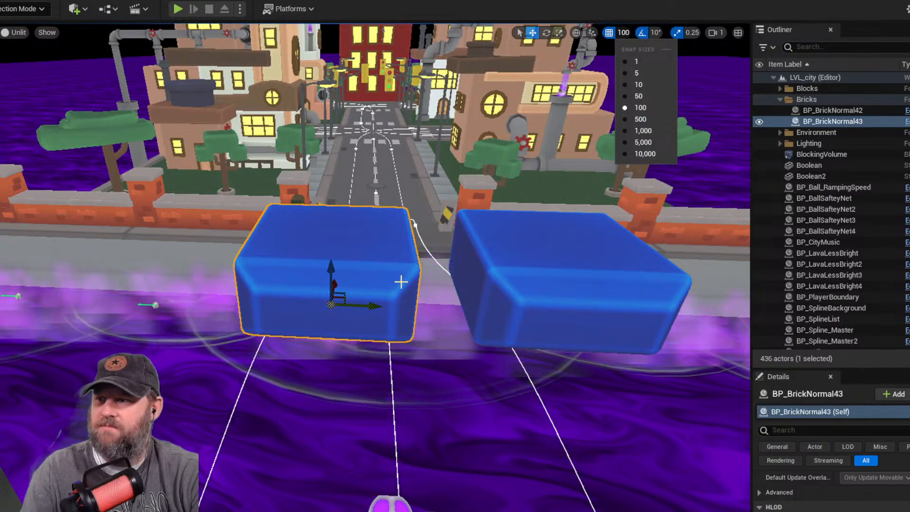
{"action": "left_click", "coordinate": [403, 271]}
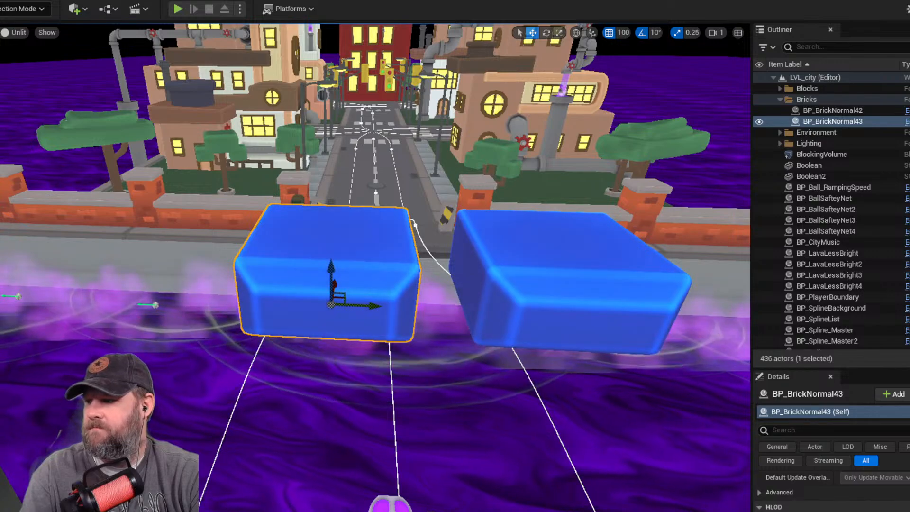
{"action": "key", "text": "ctrl+space"}
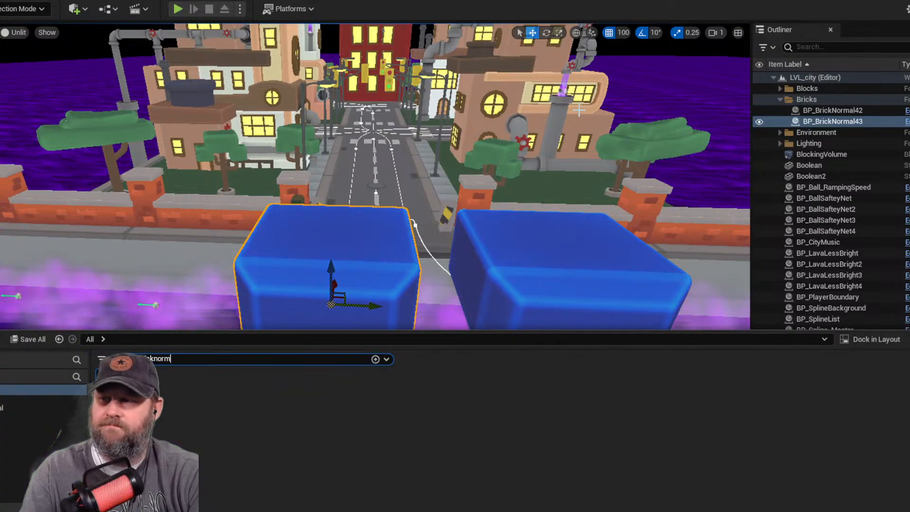
- Move BP_BrickNormal42 farther sideways from BP_BrickNormal43 to widen the gap between the two bricks
{"action": "scroll", "coordinate": [399, 213], "scroll_direction": "down", "scroll_amount": 4}
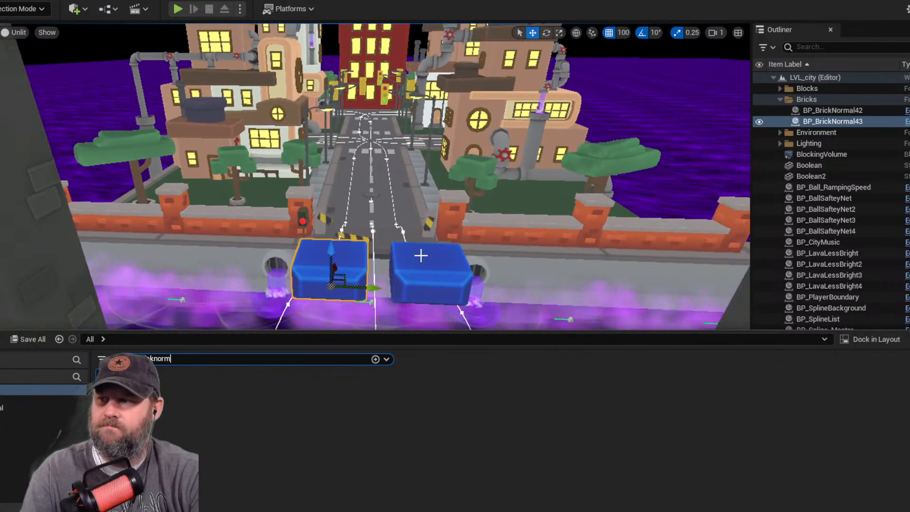
{"action": "left_click", "coordinate": [421, 256]}
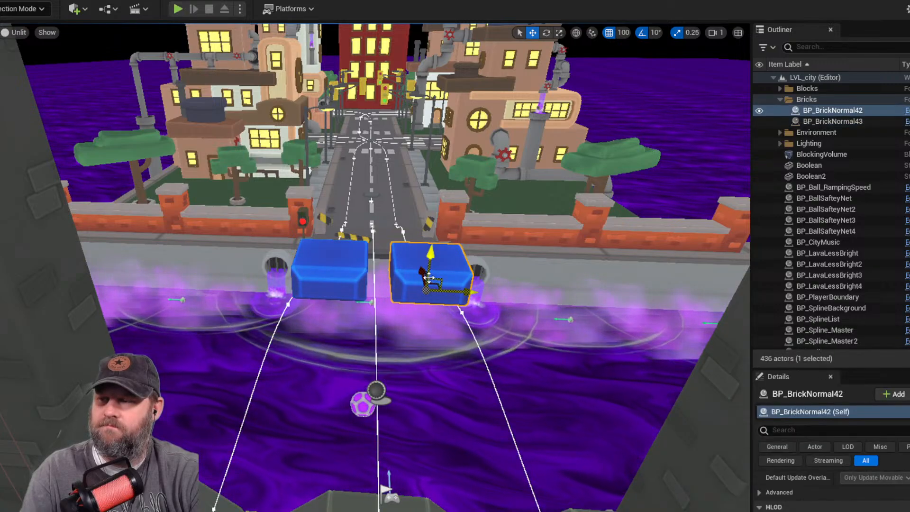
{"action": "left_click_drag", "start_coordinate": [463, 294], "coordinate": [501, 312]}
{"action": "scroll", "coordinate": [501, 312], "scroll_direction": "down", "scroll_amount": 10}
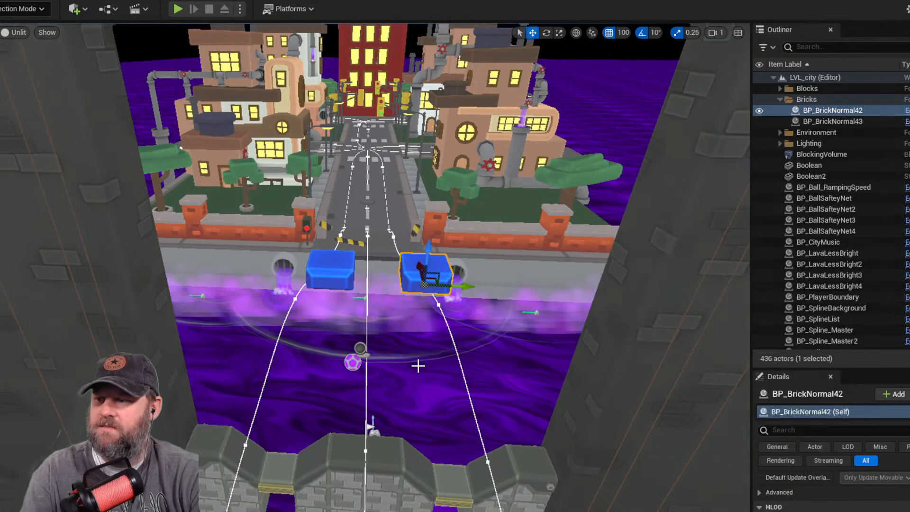
{"action": "scroll", "coordinate": [416, 351], "scroll_direction": "up", "scroll_amount": 8}
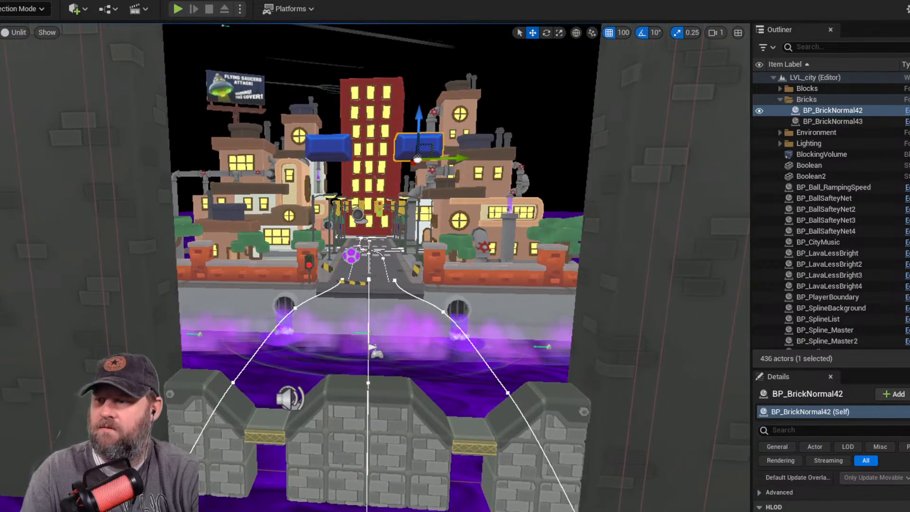
{"action": "left_click", "coordinate": [413, 414]}
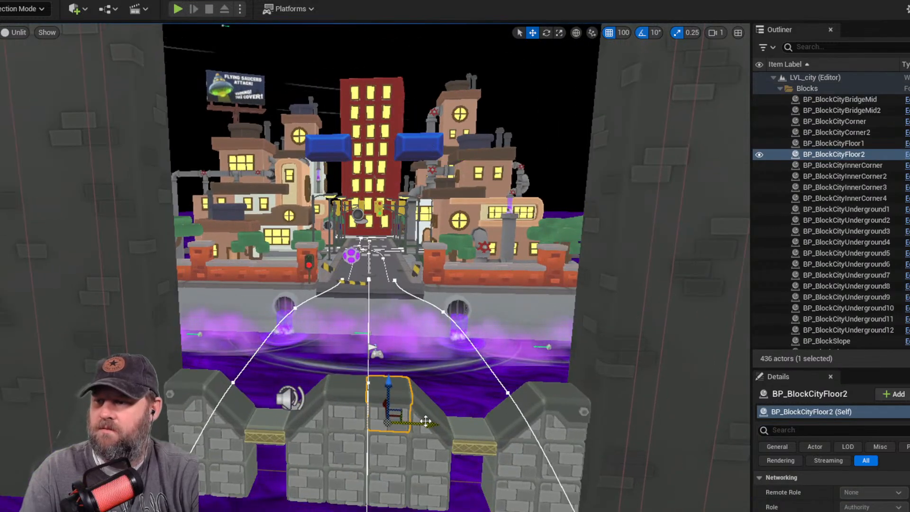
{"action": "mouse_move", "coordinate": [426, 420]}
{"action": "left_mouse_down", "text": "alt"}
{"action": "mouse_move", "coordinate": [483, 420]}
{"action": "mouse_move", "coordinate": [422, 417]}
{"action": "left_mouse_up", "text": "alt"}
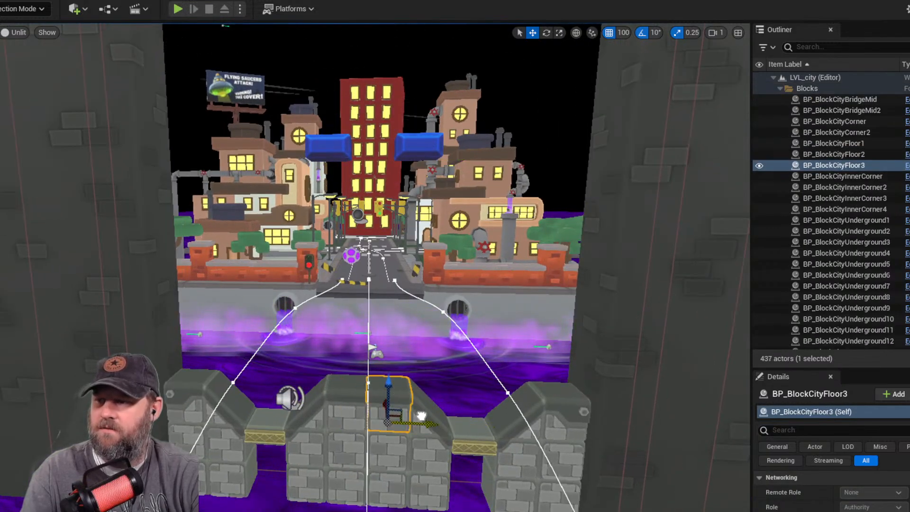
{"action": "key", "text": "Delete"}
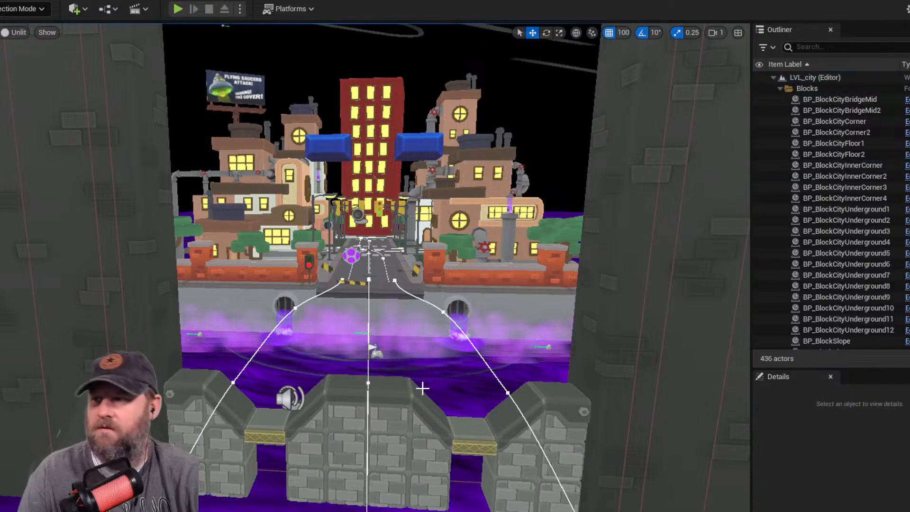
- Examine the two blue bricks and the spacing between them from several angles, selecting each one in turn
{"action": "left_click_drag", "start_coordinate": [436, 144], "coordinate": [417, 190], "text": "alt"}
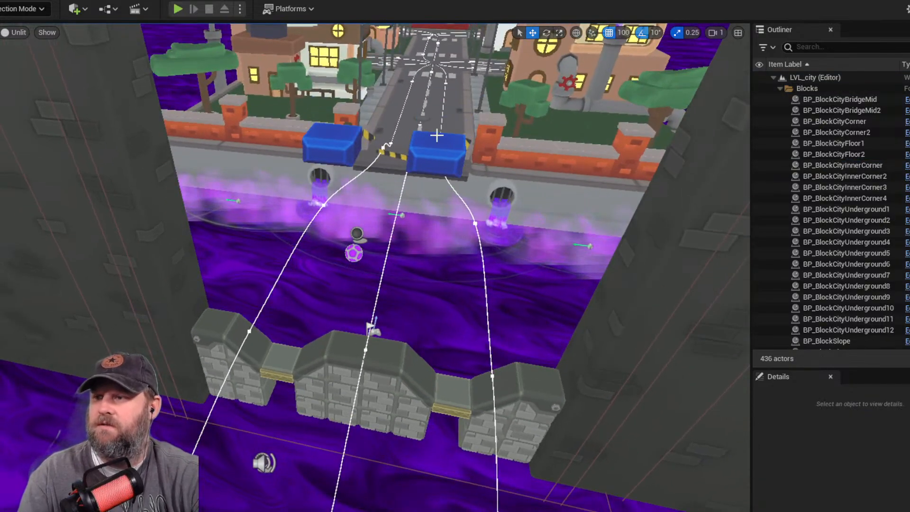
{"action": "left_click", "coordinate": [435, 144]}
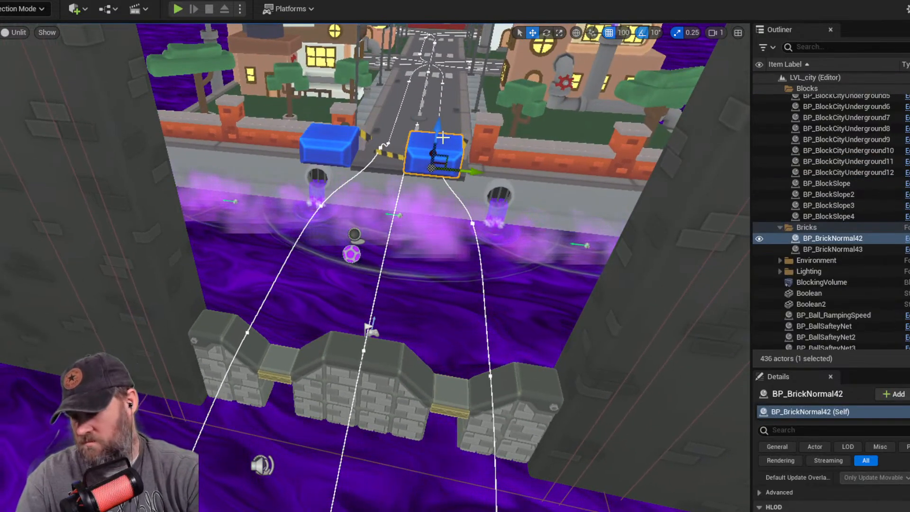
{"action": "key", "text": "f"}
{"action": "scroll", "coordinate": [272, 254], "scroll_direction": "down", "scroll_amount": 8}
{"action": "left_click_drag", "start_coordinate": [272, 254], "coordinate": [303, 208], "text": "alt"}
{"action": "left_click", "coordinate": [194, 271]}
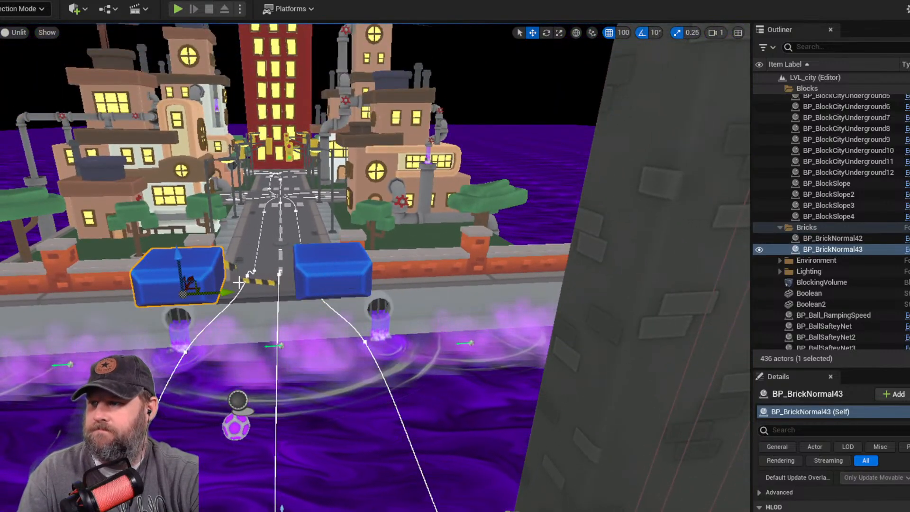
{"action": "left_click_drag", "start_coordinate": [193, 272], "coordinate": [218, 263], "text": "alt"}
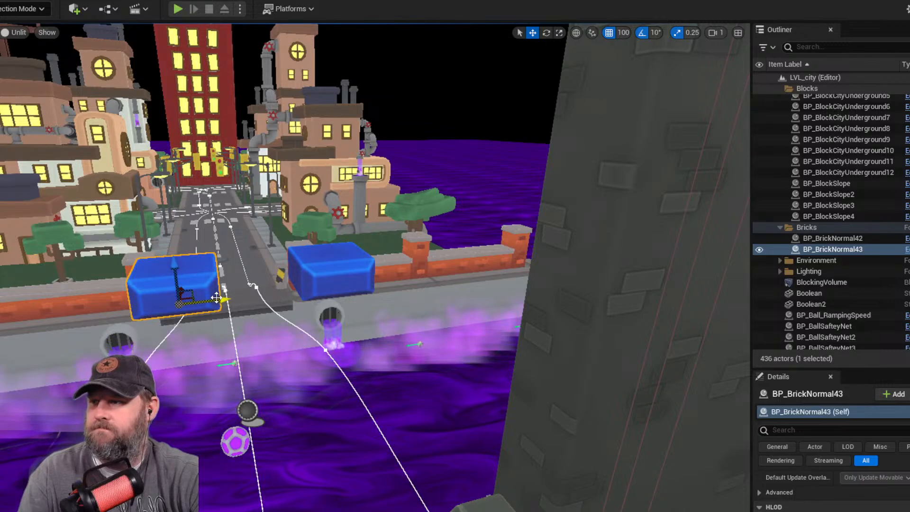
{"action": "left_click_drag", "start_coordinate": [214, 299], "coordinate": [234, 285]}
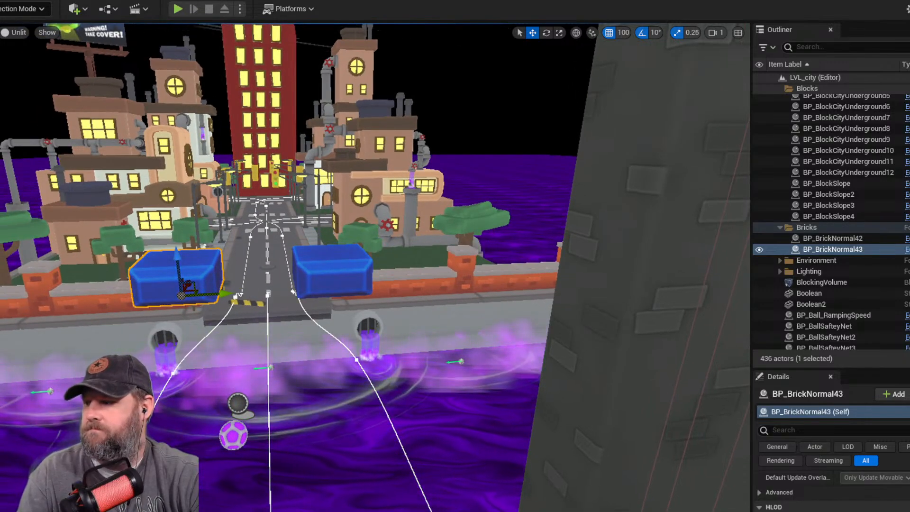
- Open the BP_BrickNormal blueprint and inspect its Cube component's transform, mesh and size against the grid in the viewport
{"action": "key", "text": "ctrl+space"}
{"action": "double_click", "coordinate": [129, 394]}
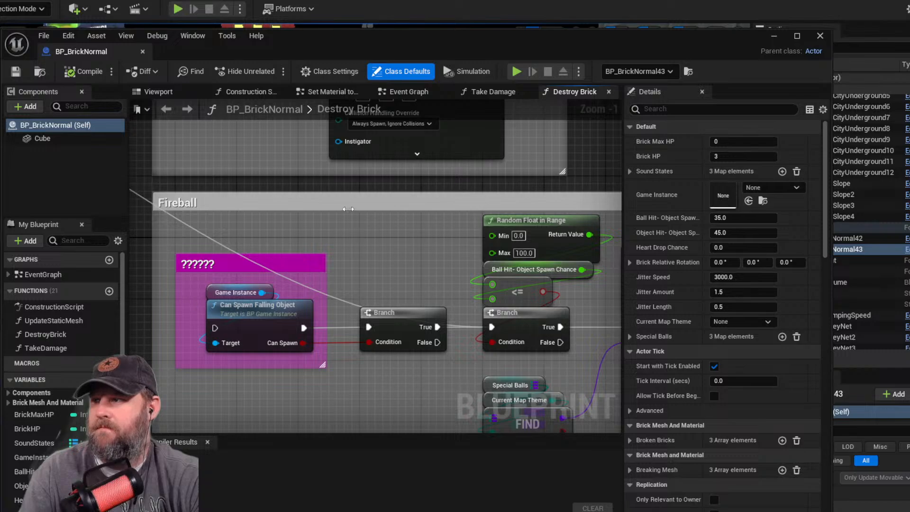
{"action": "left_click", "coordinate": [150, 92]}
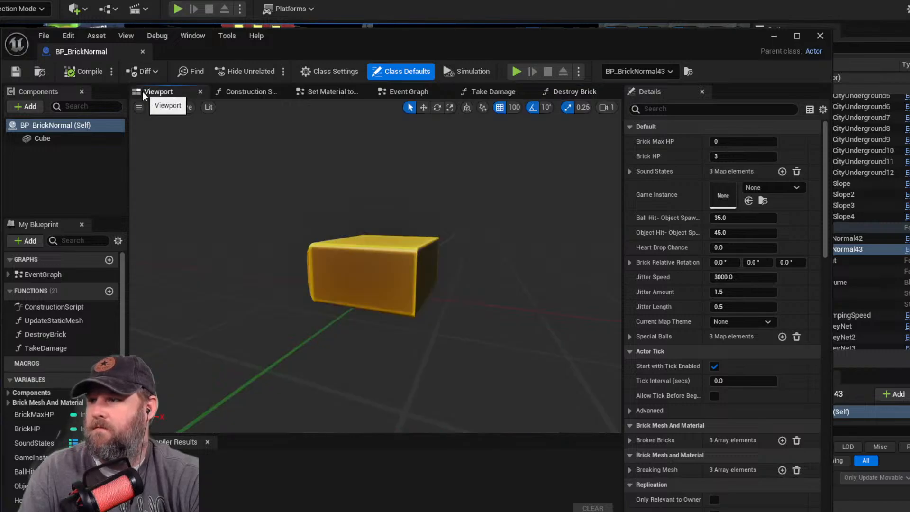
{"action": "left_click", "coordinate": [42, 138]}
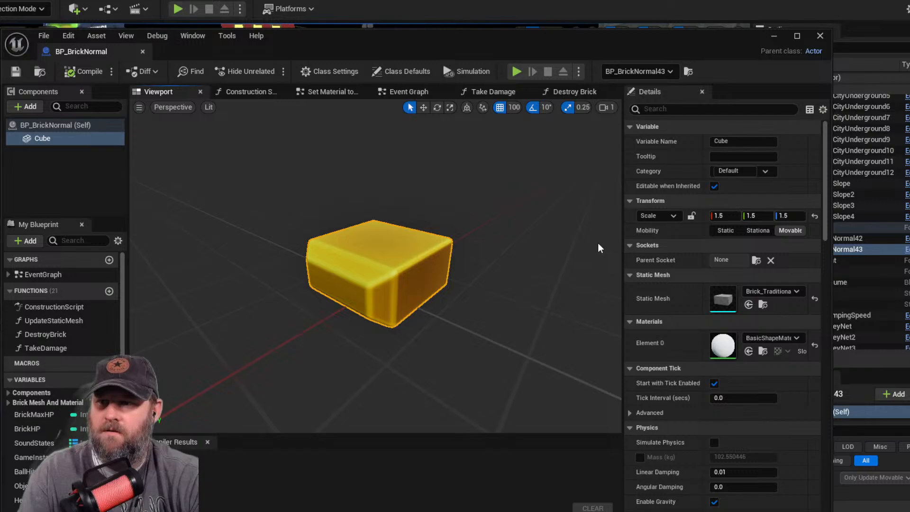
{"action": "left_click_drag", "start_coordinate": [412, 238], "coordinate": [384, 248], "text": "alt"}
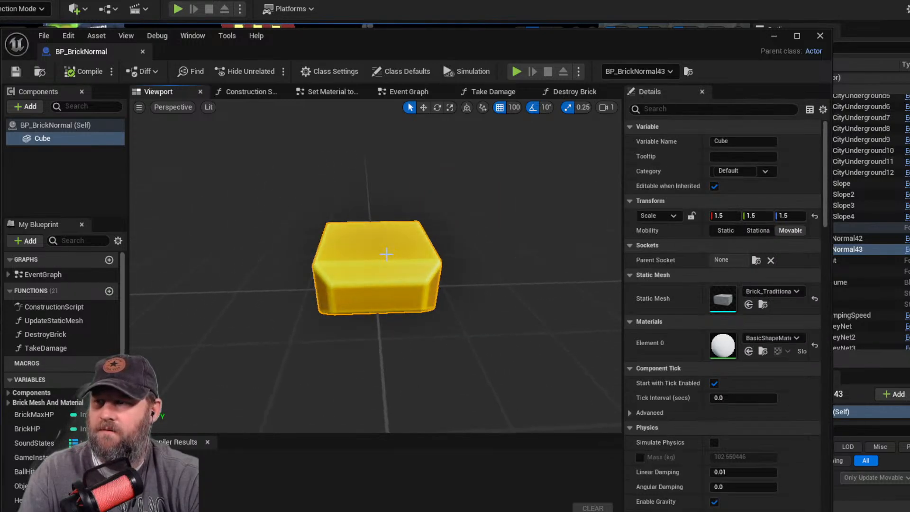
{"action": "scroll", "coordinate": [386, 255], "scroll_direction": "down", "scroll_amount": 4}
{"action": "scroll", "coordinate": [404, 262], "scroll_direction": "down", "scroll_amount": 3}
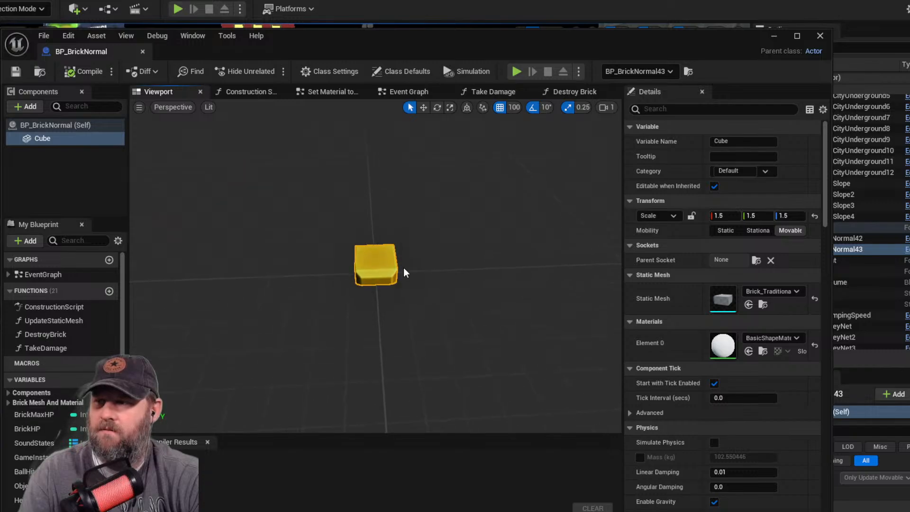
- Set the BP_BrickNormal Cube component's scale to 1.0 on all three axes, compile the blueprint and minimize its editor
{"action": "scroll", "coordinate": [405, 272], "scroll_direction": "up", "scroll_amount": 5}
{"action": "left_click_drag", "start_coordinate": [405, 271], "coordinate": [365, 269], "text": "alt"}
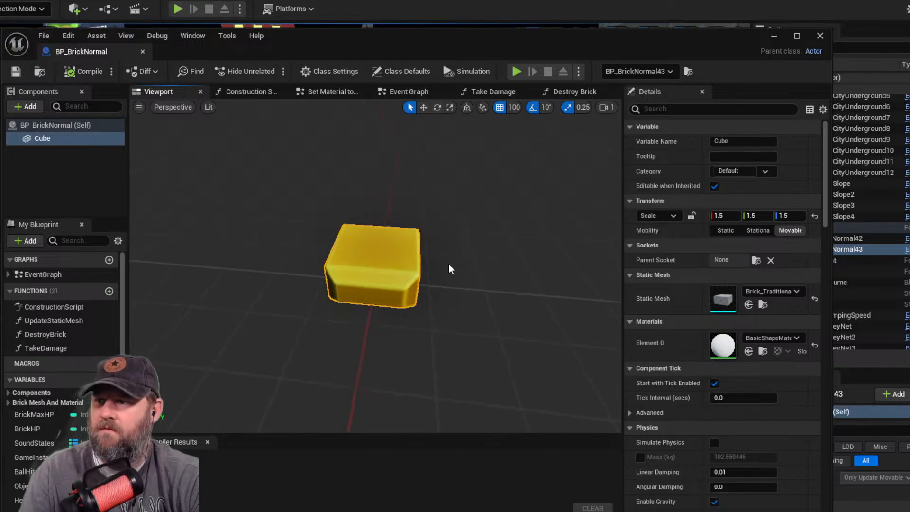
{"action": "mouse_move", "coordinate": [449, 264]}
{"action": "left_mouse_down", "text": "alt"}
{"action": "mouse_move", "coordinate": [393, 258]}
{"action": "mouse_move", "coordinate": [390, 244]}
{"action": "mouse_move", "coordinate": [450, 274]}
{"action": "left_mouse_up", "text": "alt"}
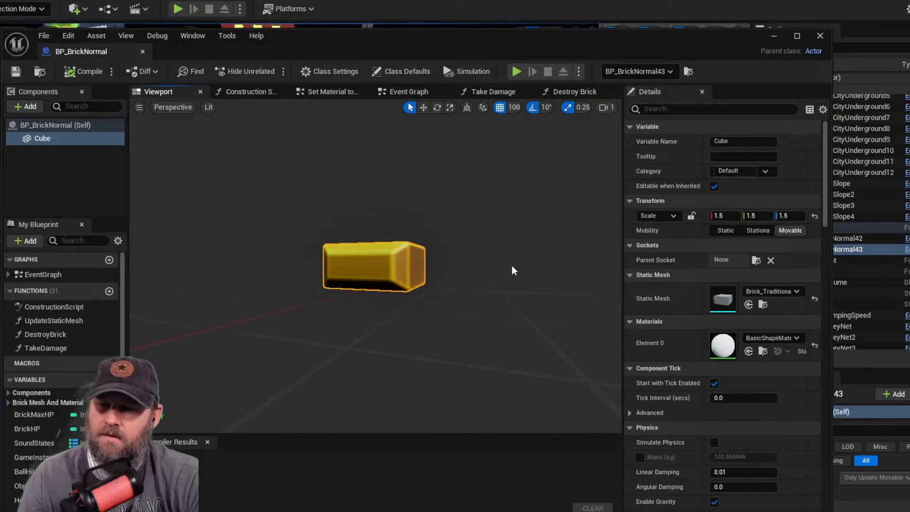
{"action": "left_click", "coordinate": [720, 215]}
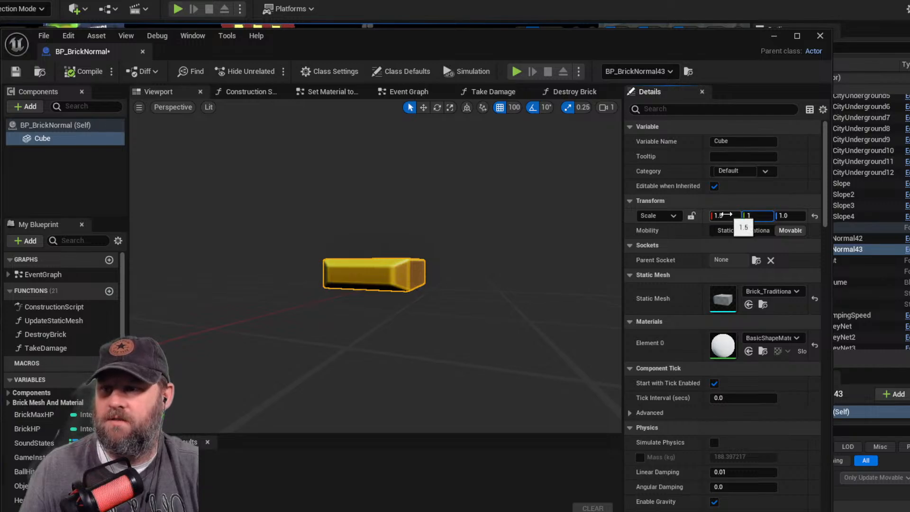
{"action": "left_click", "coordinate": [725, 215]}
{"action": "type", "text": "1"}
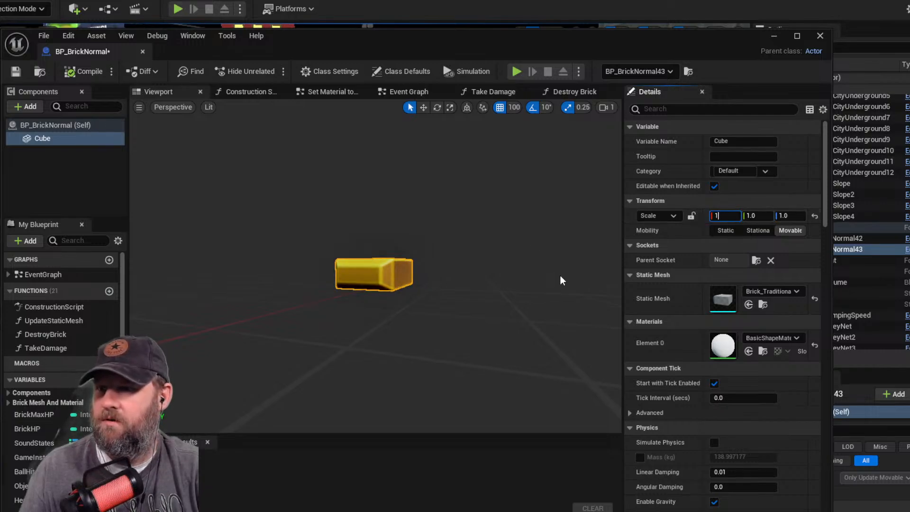
{"action": "mouse_move", "coordinate": [458, 244]}
{"action": "left_mouse_down", "text": "alt"}
{"action": "mouse_move", "coordinate": [408, 294]}
{"action": "mouse_move", "coordinate": [458, 247]}
{"action": "left_mouse_up", "text": "alt"}
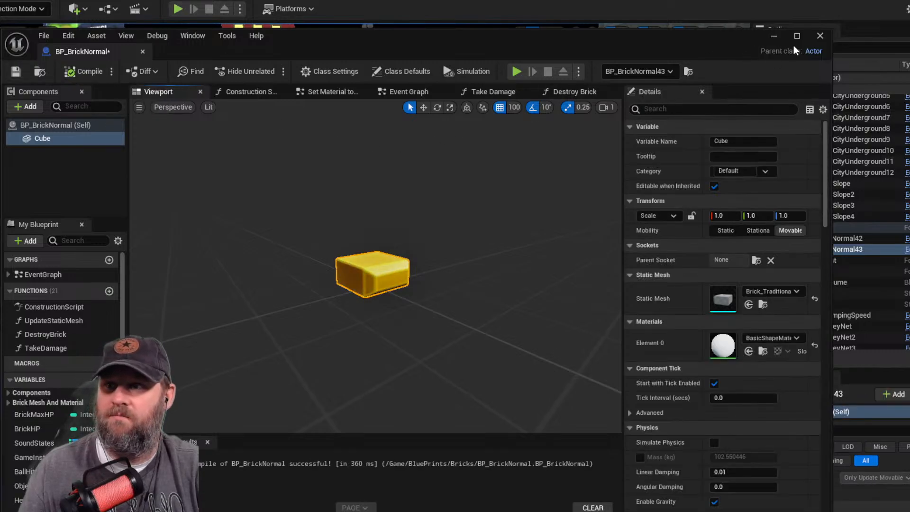
{"action": "left_click", "coordinate": [774, 37]}
- Examine the resized bricks in the level and review BP_BrickNormal43's transform and other properties, giving the property list more height
{"action": "left_click_drag", "start_coordinate": [470, 287], "coordinate": [472, 299], "text": "alt"}
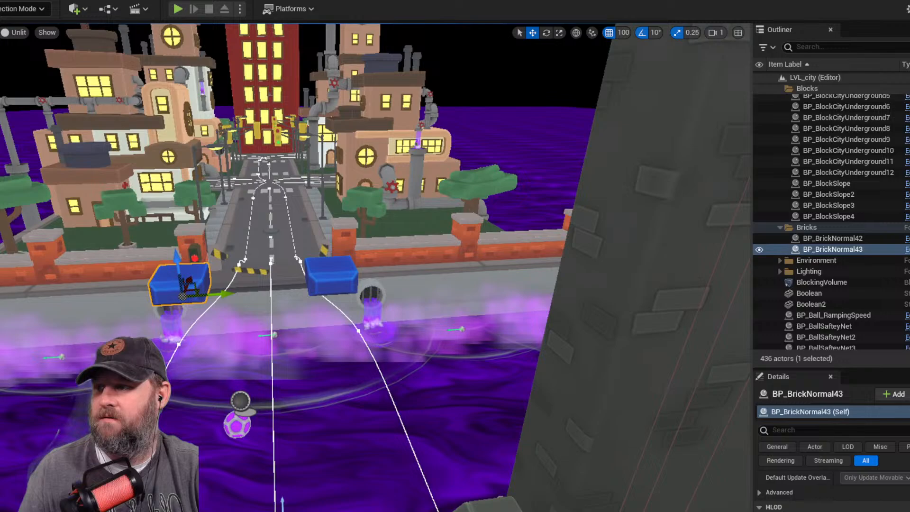
{"action": "left_click", "coordinate": [242, 273]}
{"action": "left_click", "coordinate": [197, 275]}
{"action": "left_click_drag", "start_coordinate": [219, 284], "coordinate": [249, 271], "text": "alt"}
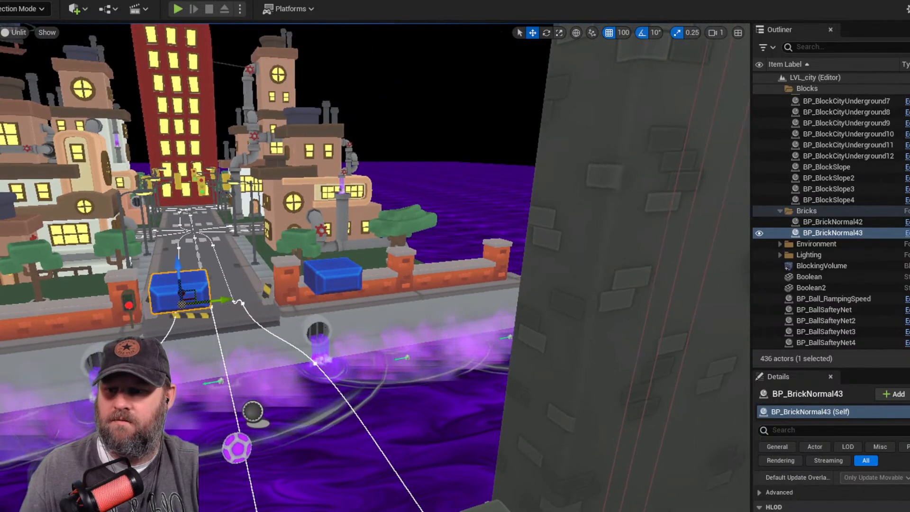
{"action": "scroll", "coordinate": [830, 488], "scroll_direction": "down", "scroll_amount": 3}
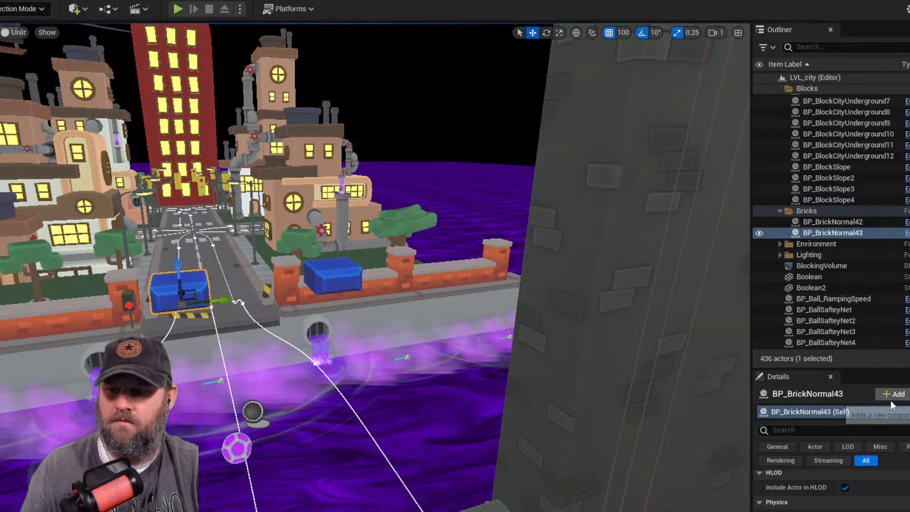
{"action": "scroll", "coordinate": [903, 481], "scroll_direction": "down", "scroll_amount": 5}
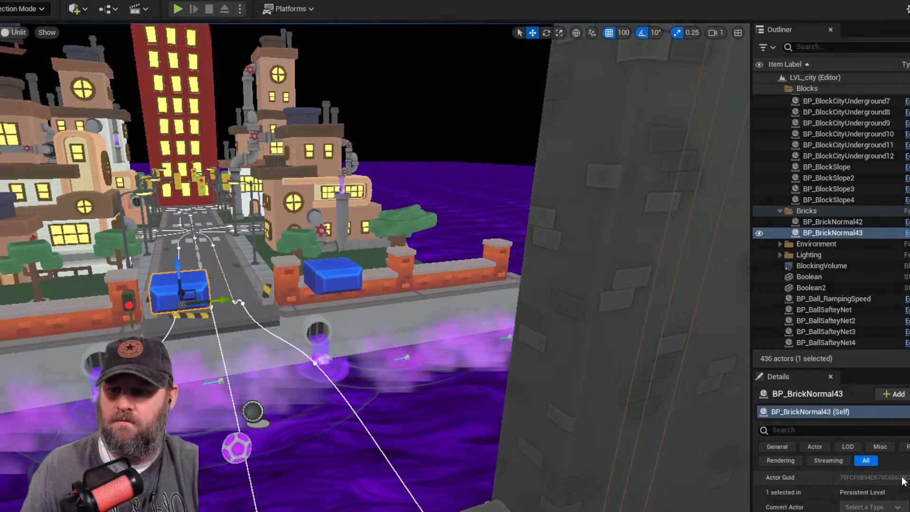
{"action": "scroll", "coordinate": [904, 474], "scroll_direction": "up", "scroll_amount": 5}
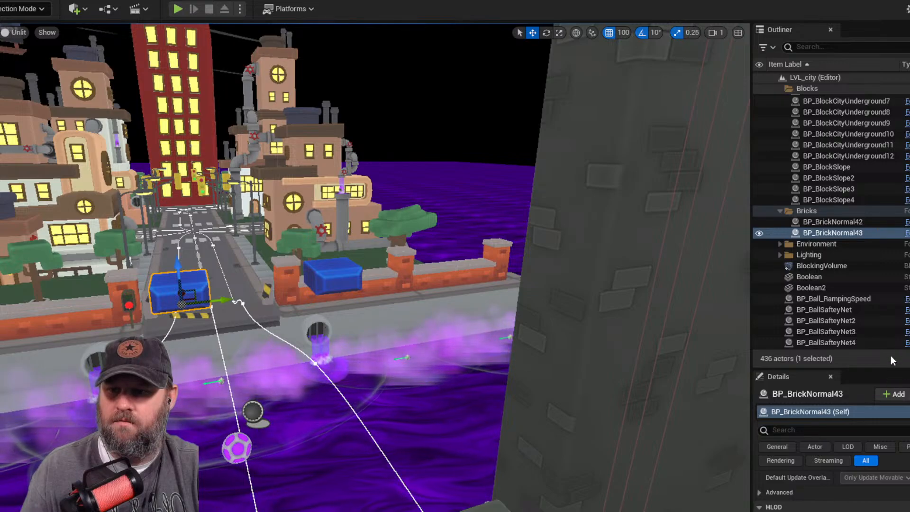
{"action": "left_click_drag", "start_coordinate": [892, 369], "coordinate": [892, 290]}
{"action": "scroll", "coordinate": [868, 448], "scroll_direction": "down", "scroll_amount": 4}
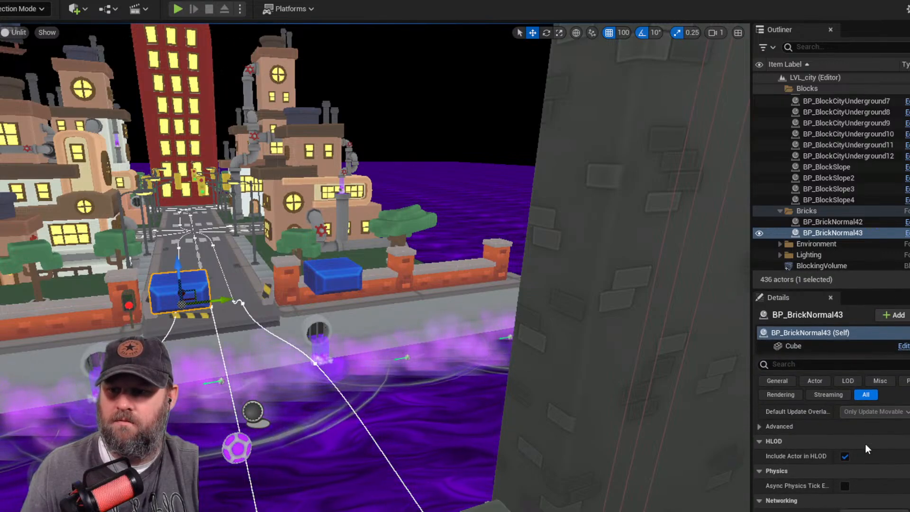
{"action": "scroll", "coordinate": [870, 454], "scroll_direction": "down", "scroll_amount": 1}
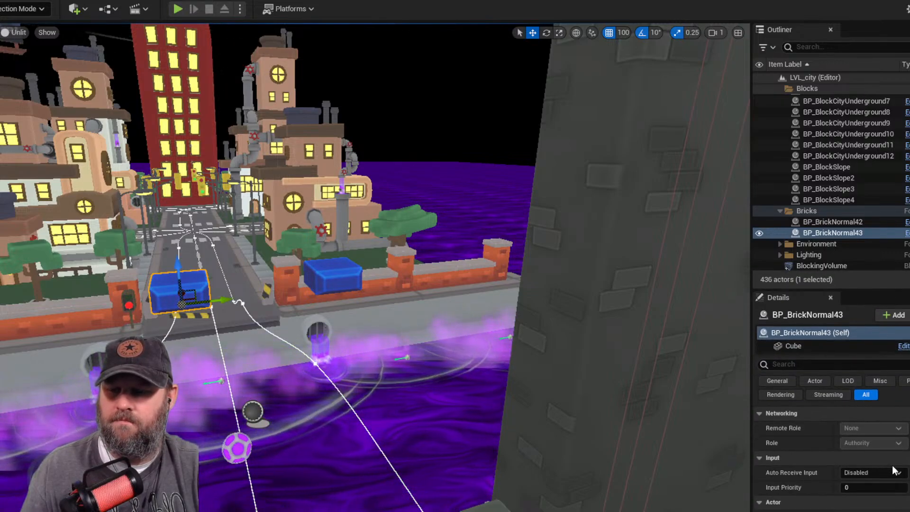
{"action": "scroll", "coordinate": [893, 466], "scroll_direction": "down", "scroll_amount": 3}
{"action": "scroll", "coordinate": [893, 466], "scroll_direction": "up", "scroll_amount": 5}
{"action": "scroll", "coordinate": [892, 465], "scroll_direction": "up", "scroll_amount": 10}
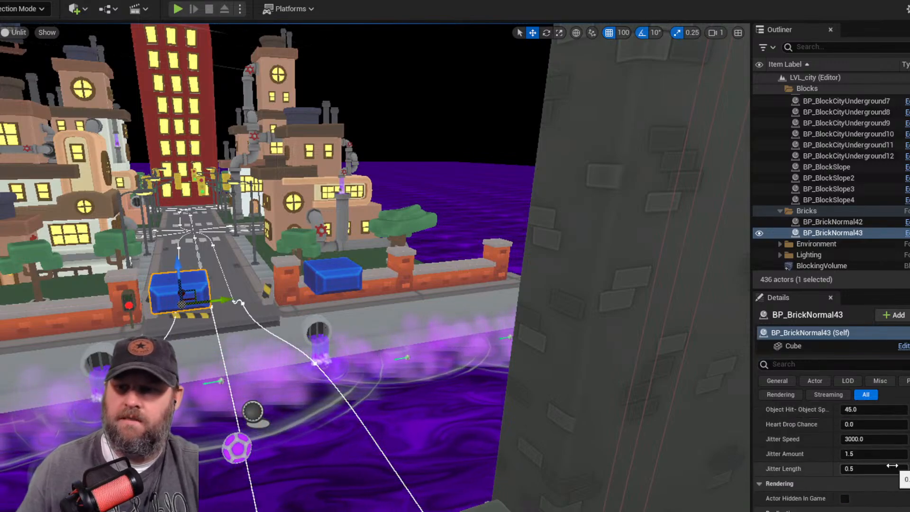
{"action": "scroll", "coordinate": [893, 465], "scroll_direction": "up", "scroll_amount": 3}
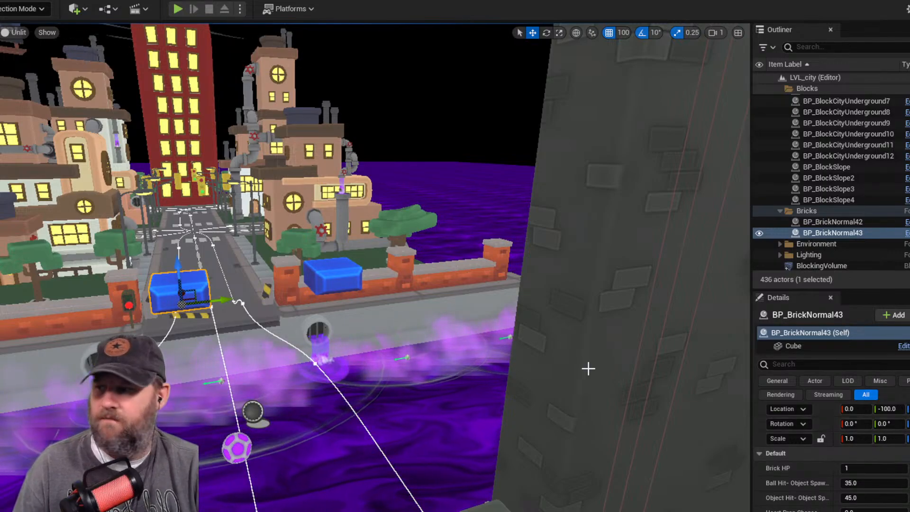
- Duplicate BP_BrickNormal43 and place the copy directly beside it in the gap, at X 0.0, Y 0.0
{"action": "key", "text": "d"}
{"action": "right_click_drag", "start_coordinate": [258, 281], "coordinate": [235, 287]}
{"action": "left_click", "coordinate": [220, 286]}
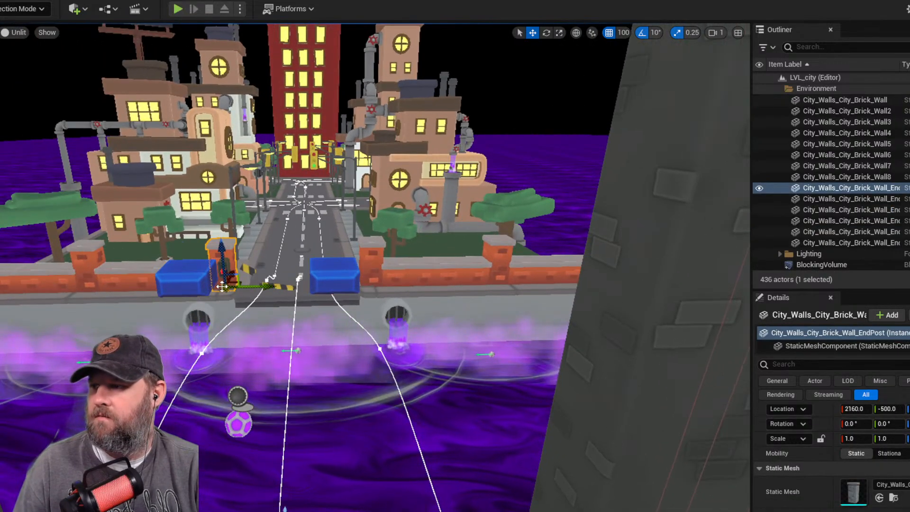
{"action": "left_click", "coordinate": [210, 280]}
{"action": "left_click_drag", "start_coordinate": [227, 289], "coordinate": [351, 294], "text": "alt"}
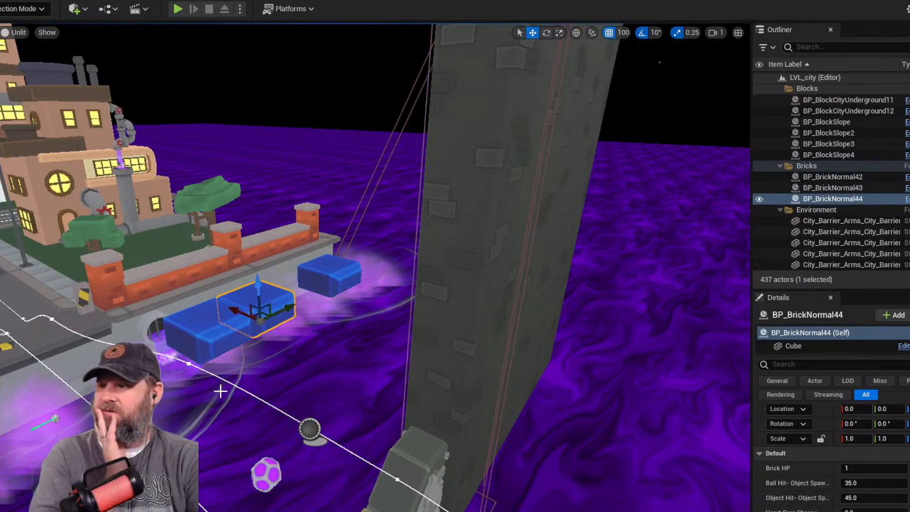
{"action": "left_click_drag", "start_coordinate": [365, 275], "coordinate": [256, 294], "text": "alt"}
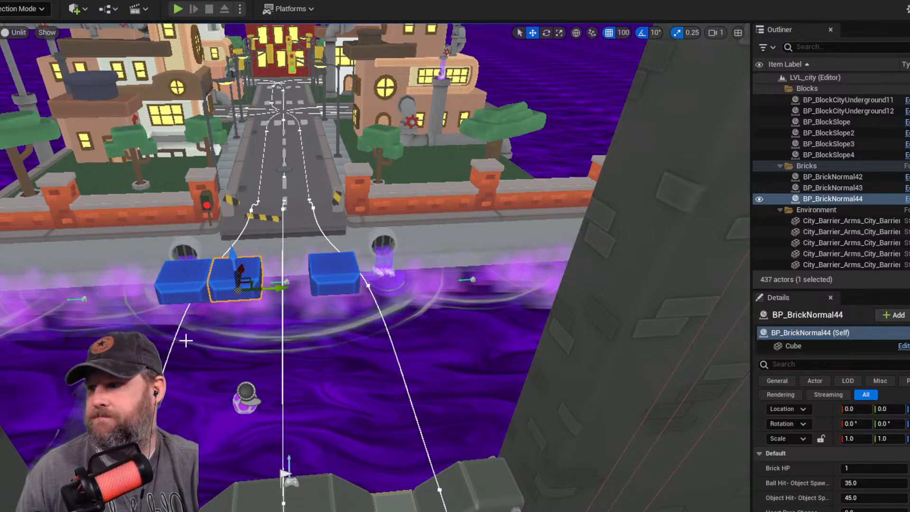
- Duplicate the brick across the gap and place the copy at X 0.0, Y 100.0 to complete a row of four
{"action": "left_click", "coordinate": [348, 260]}
{"action": "left_click_drag", "start_coordinate": [343, 271], "coordinate": [335, 239], "text": "alt"}
{"action": "scroll", "coordinate": [336, 305], "scroll_direction": "down", "scroll_amount": 3}
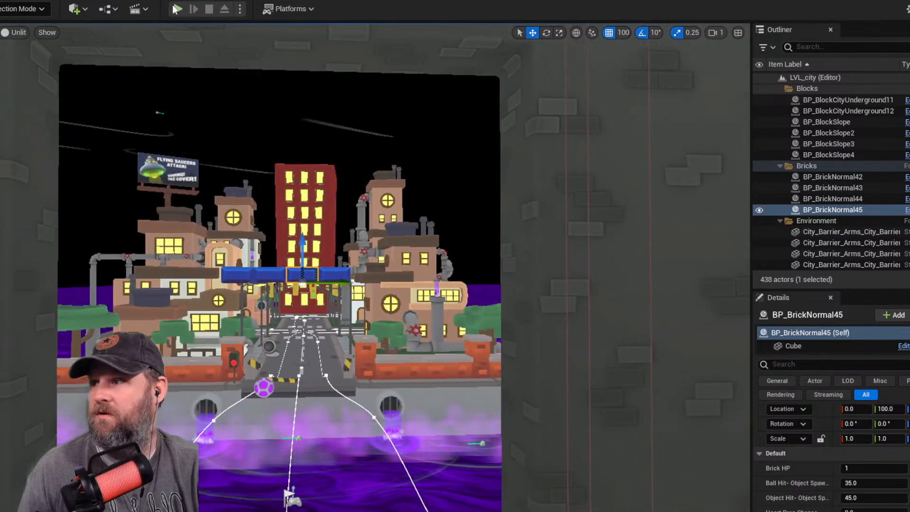
- Playtest the level, moving and jumping the green character to bounce the ball into the four-brick row, and end the test
{"action": "left_click", "coordinate": [178, 10]}
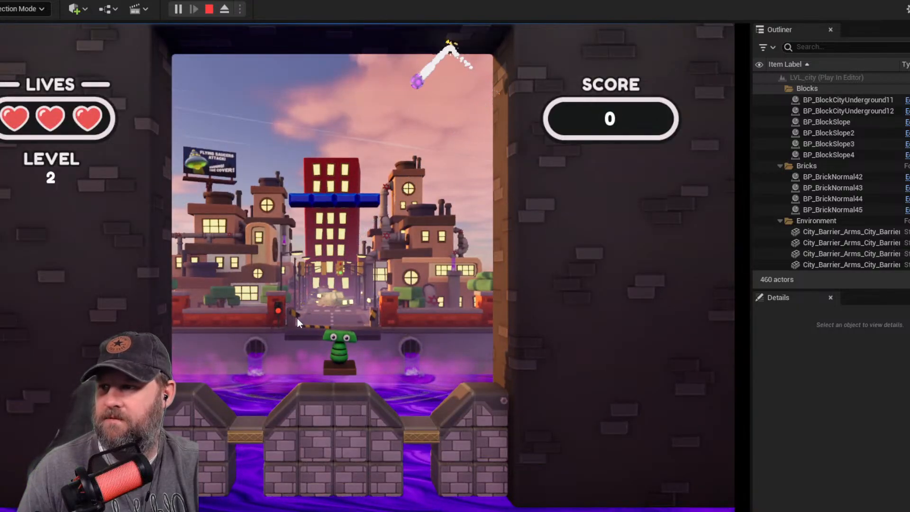
{"action": "key", "text": "a"}
{"action": "key", "text": "d"}
{"action": "key", "text": "a"}
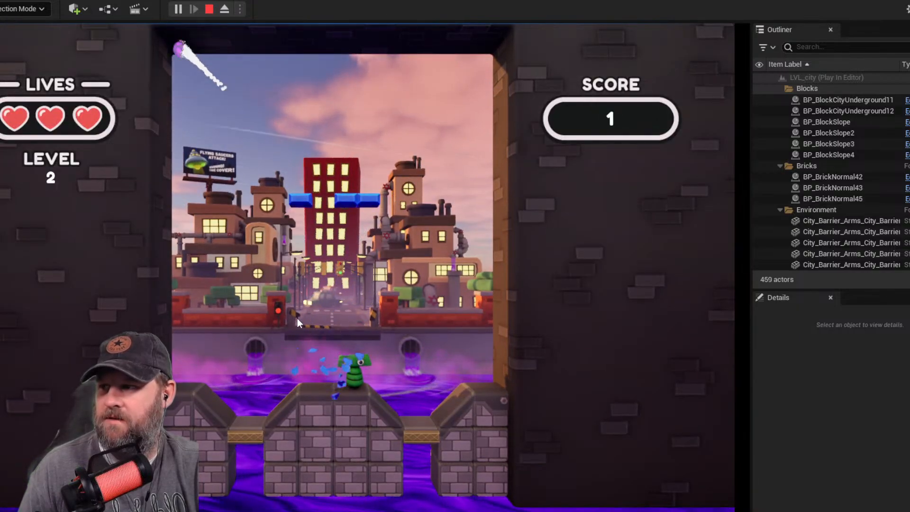
{"action": "key", "text": "d"}
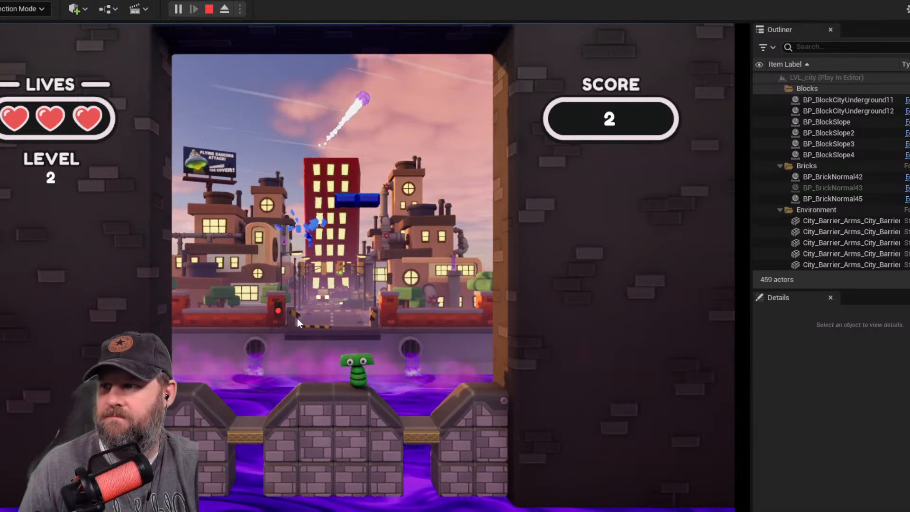
{"action": "key", "text": "a"}
{"action": "key", "text": "d"}
{"action": "key", "text": "space"}
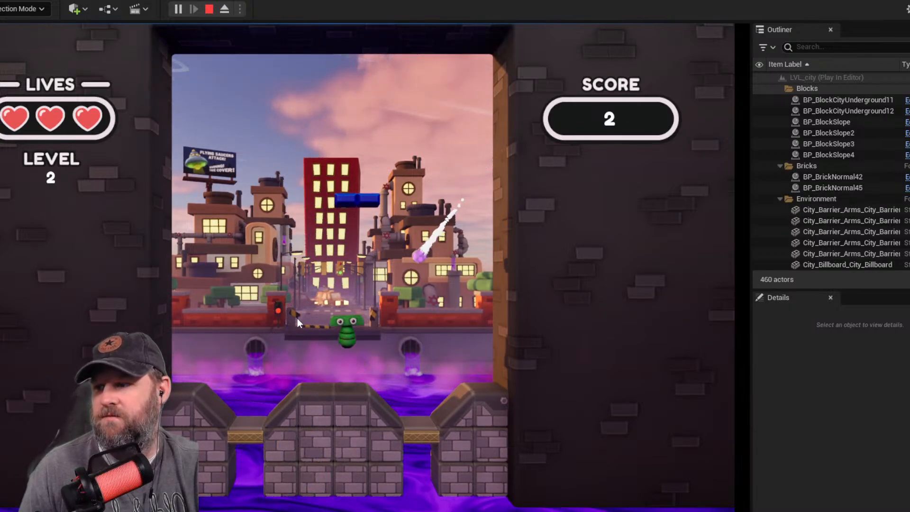
{"action": "key", "text": "space"}
{"action": "key", "text": "a"}
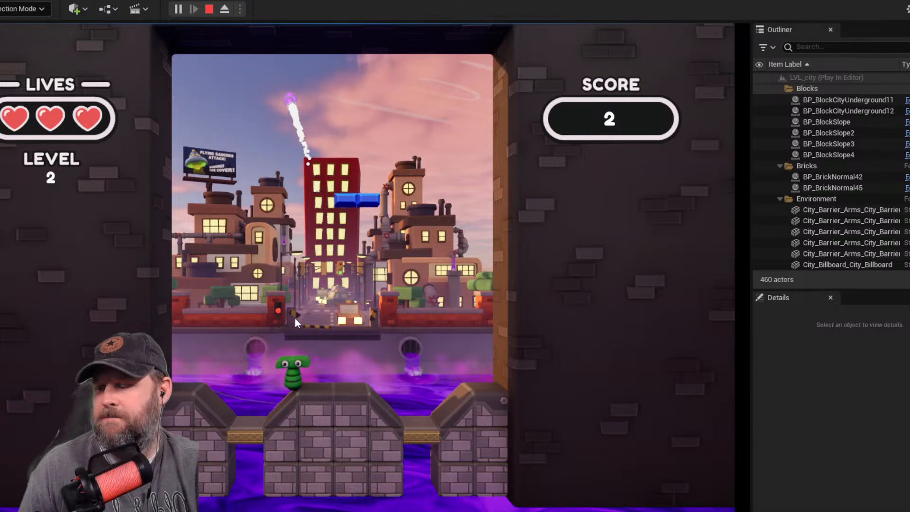
{"action": "key", "text": "a"}
{"action": "key", "text": "d"}
{"action": "key", "text": "a"}
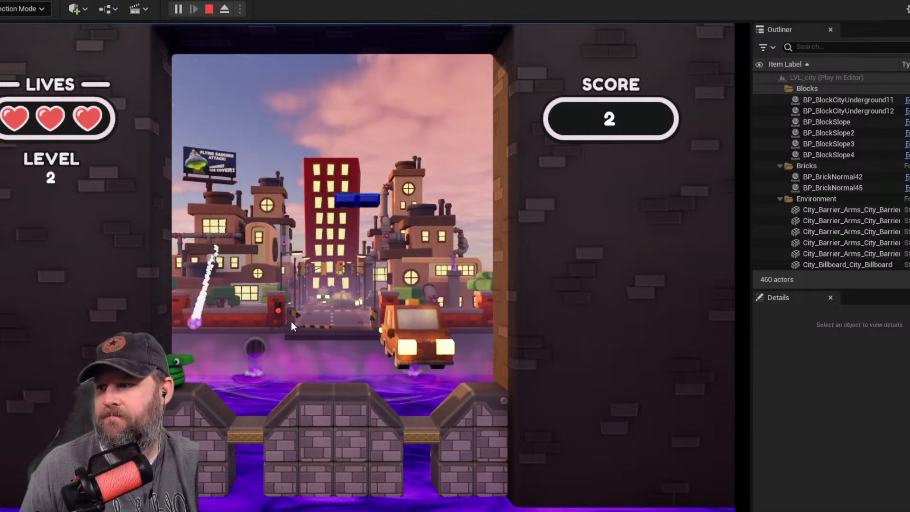
{"action": "key", "text": "d"}
{"action": "key", "text": "a"}
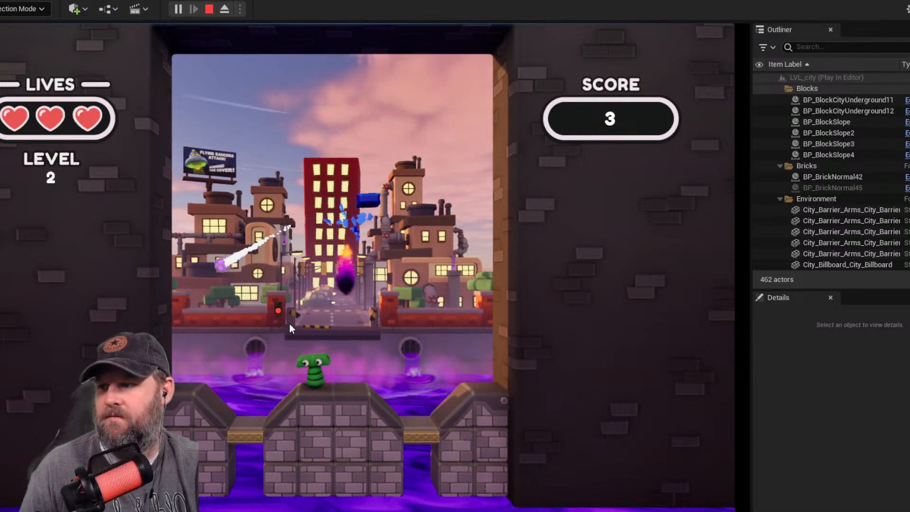
{"action": "key", "text": "d"}
{"action": "key", "text": "a"}
{"action": "key", "text": "d"}
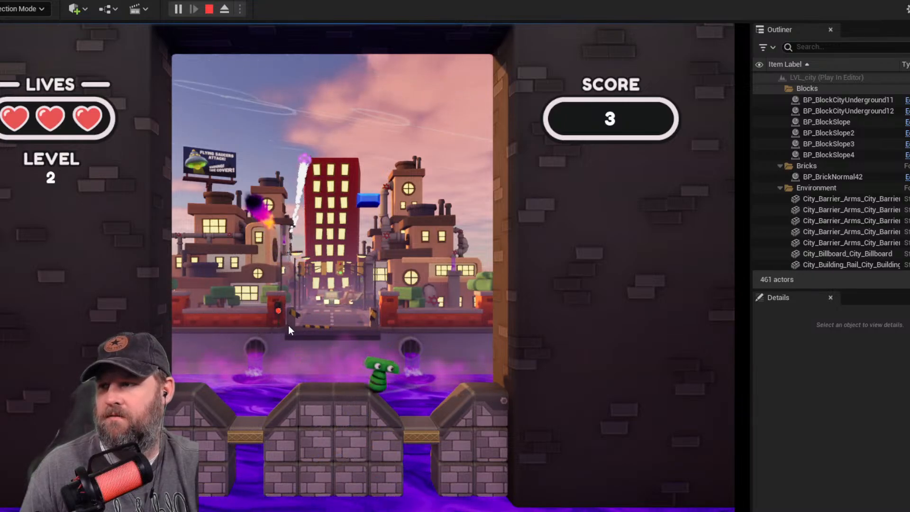
{"action": "key", "text": "a"}
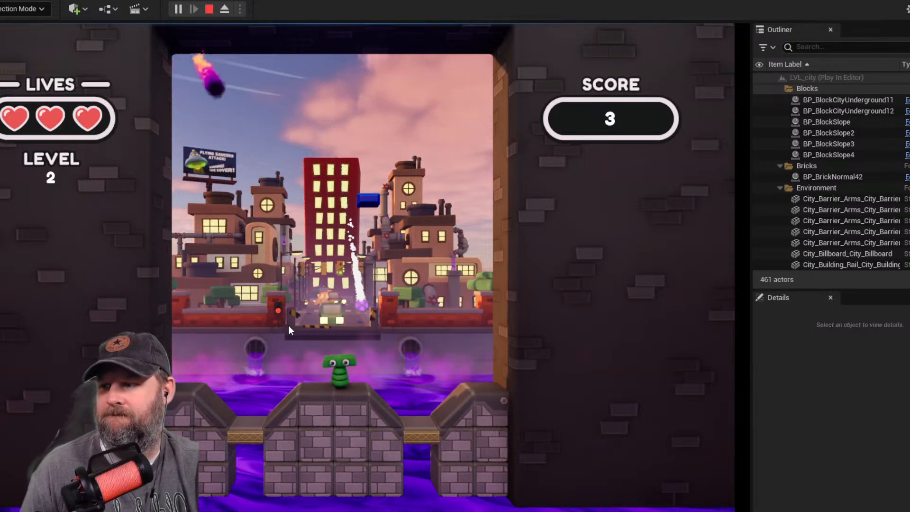
{"action": "key", "text": "d"}
{"action": "key", "text": "a"}
{"action": "key", "text": "space"}
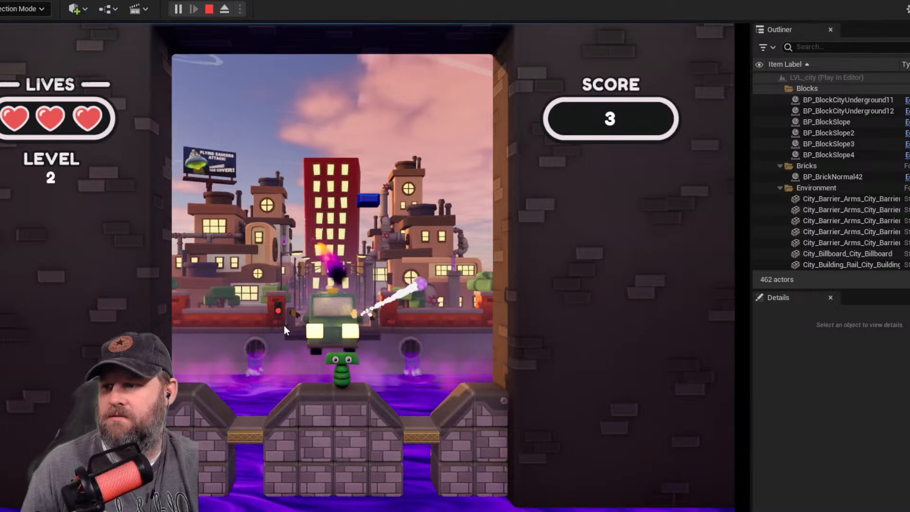
{"action": "key", "text": "space"}
{"action": "key", "text": "d"}
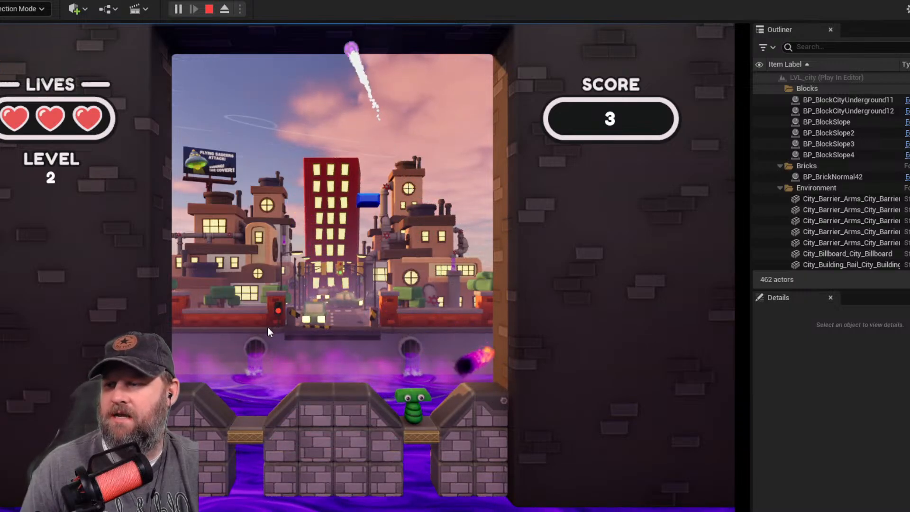
{"action": "key", "text": "Escape"}
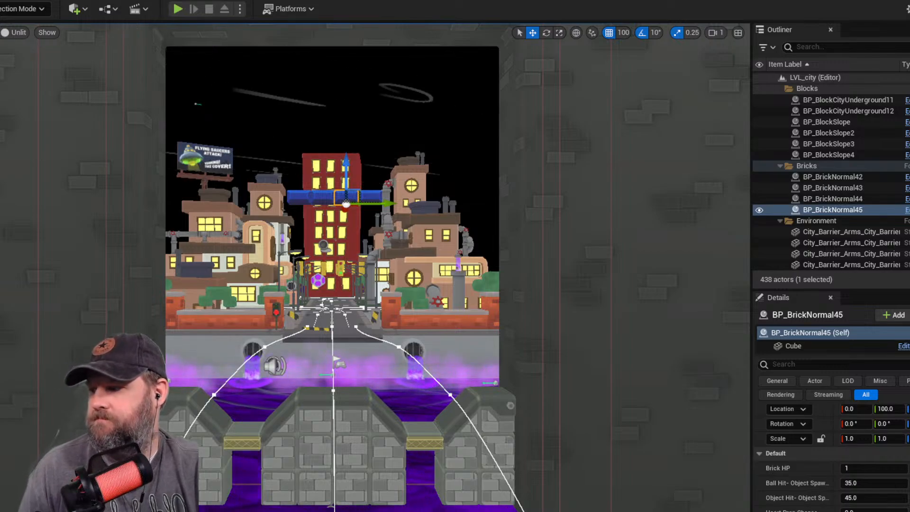
- Open the BP_BrickNormal blueprint and set the Cube component's scale to 1.5 on X, Y and Z
{"action": "key", "text": "ctrl+space"}
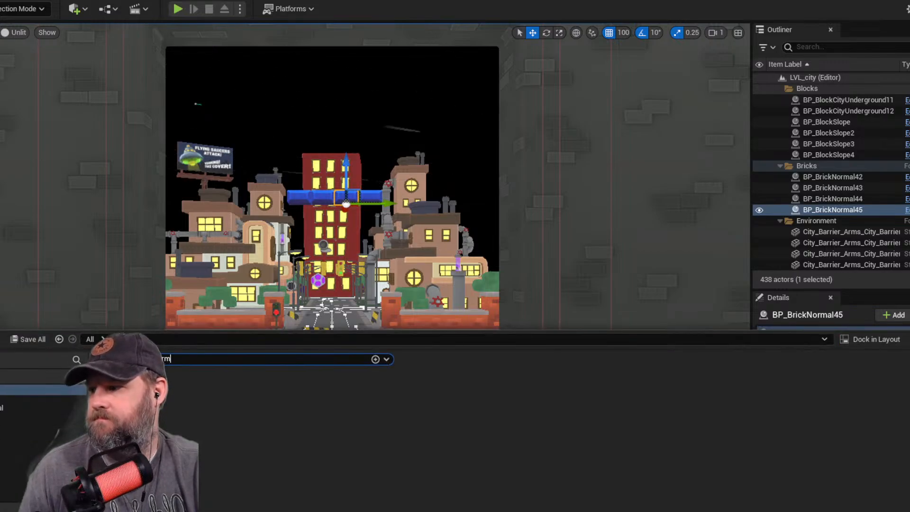
{"action": "double_click", "coordinate": [112, 385]}
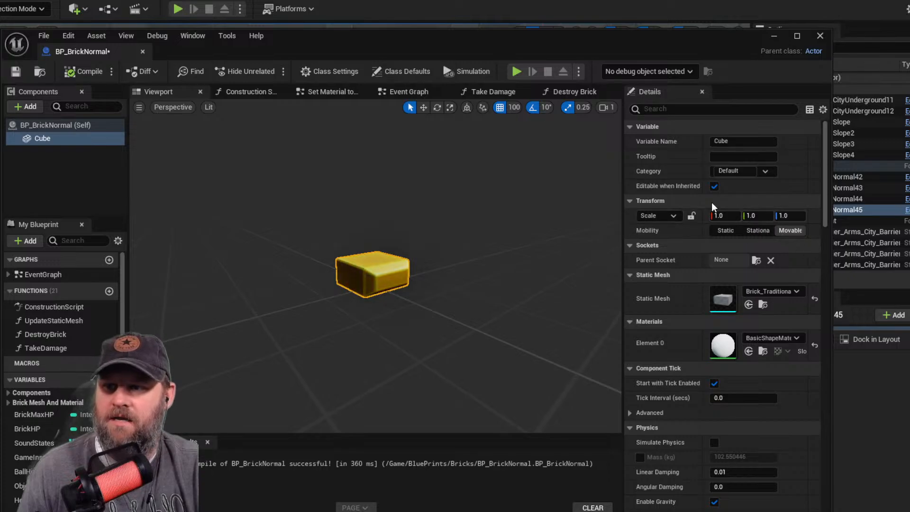
{"action": "left_click", "coordinate": [723, 216]}
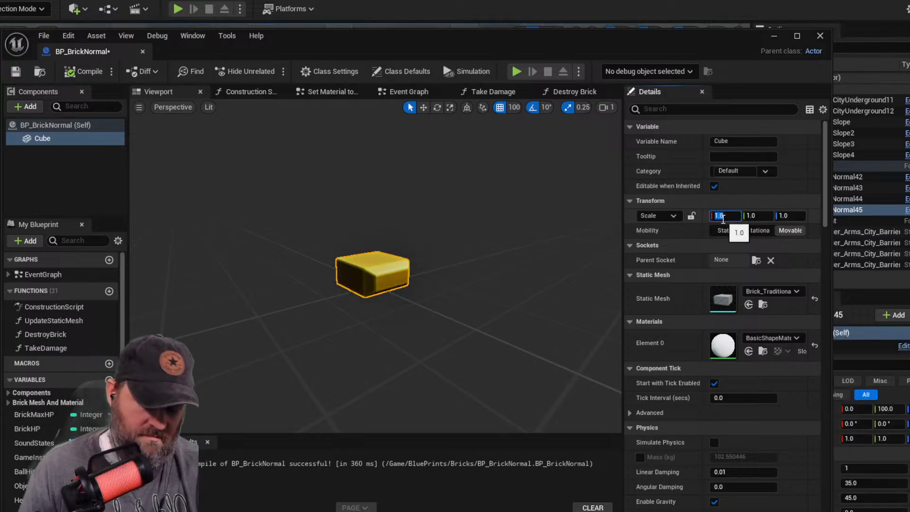
{"action": "type", "text": "1.5"}
{"action": "key", "text": "Return"}
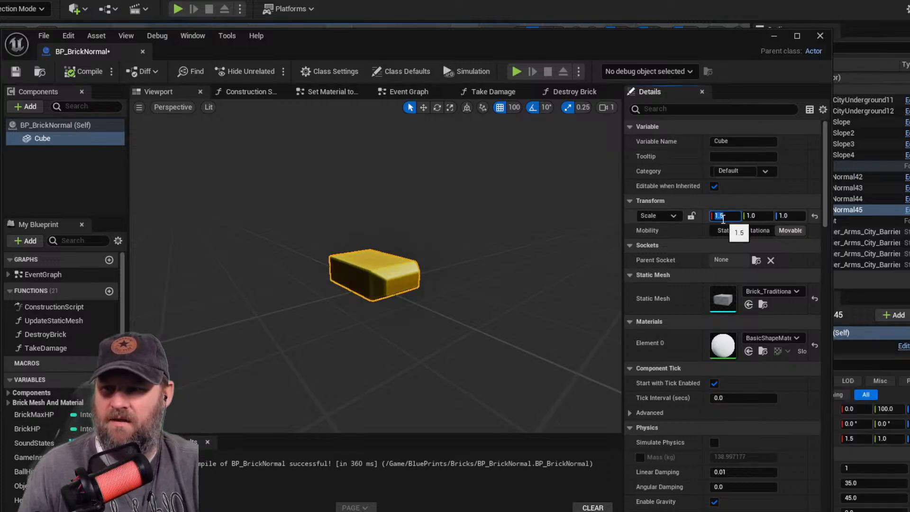
{"action": "left_click", "coordinate": [756, 215]}
{"action": "type", "text": "4.5"}
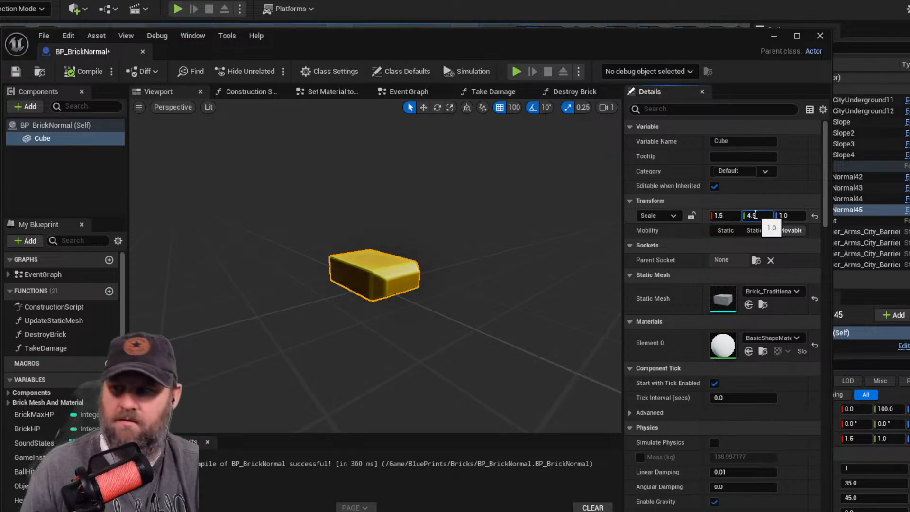
{"action": "key", "text": "Return"}
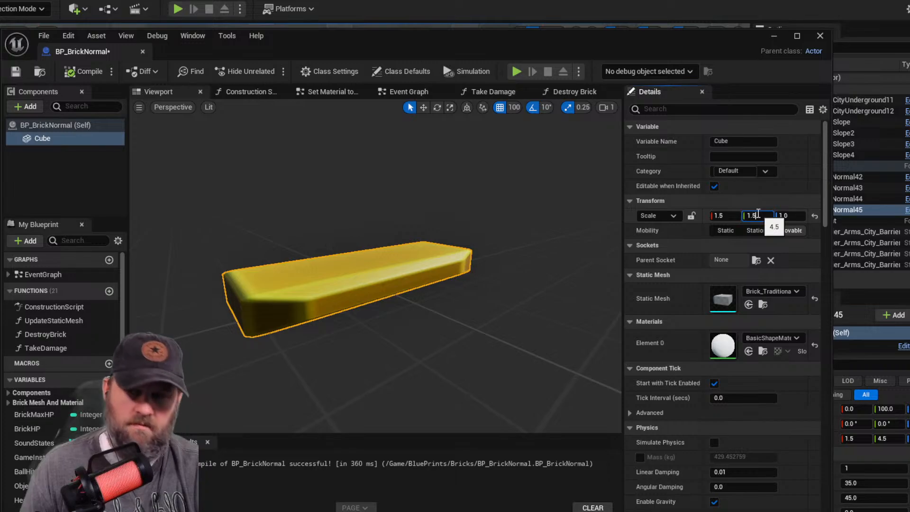
{"action": "key", "text": "Return"}
{"action": "left_click", "coordinate": [791, 218]}
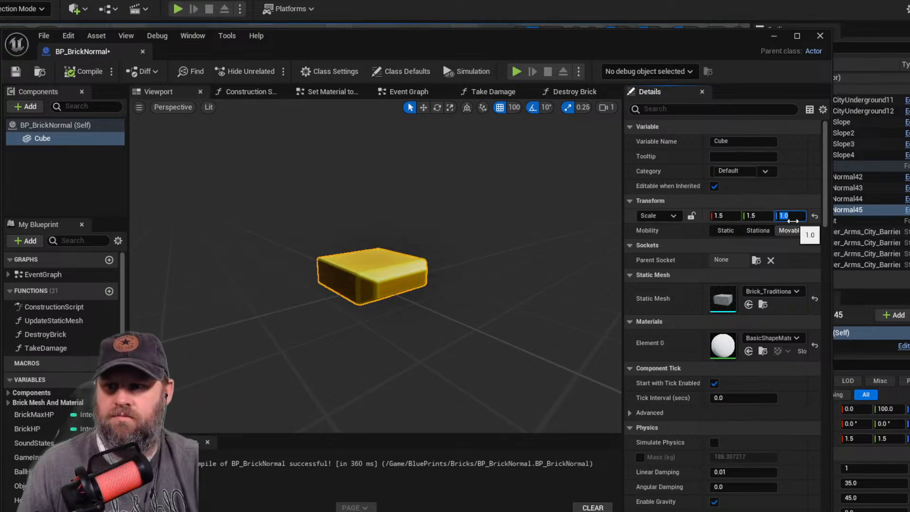
{"action": "type", "text": "1.5"}
{"action": "key", "text": "Return"}
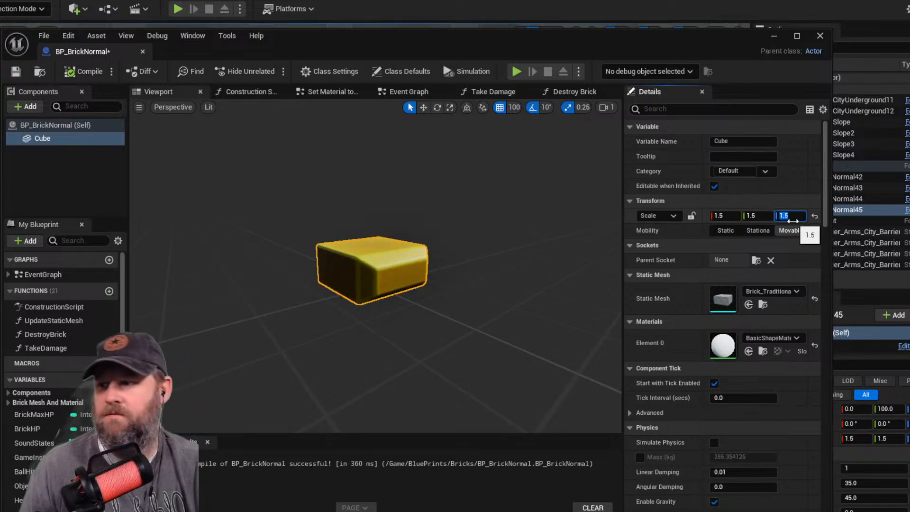
- Inspect the enlarged brick from another angle, compile the BP_BrickNormal blueprint and return to the level
{"action": "left_click", "coordinate": [429, 242]}
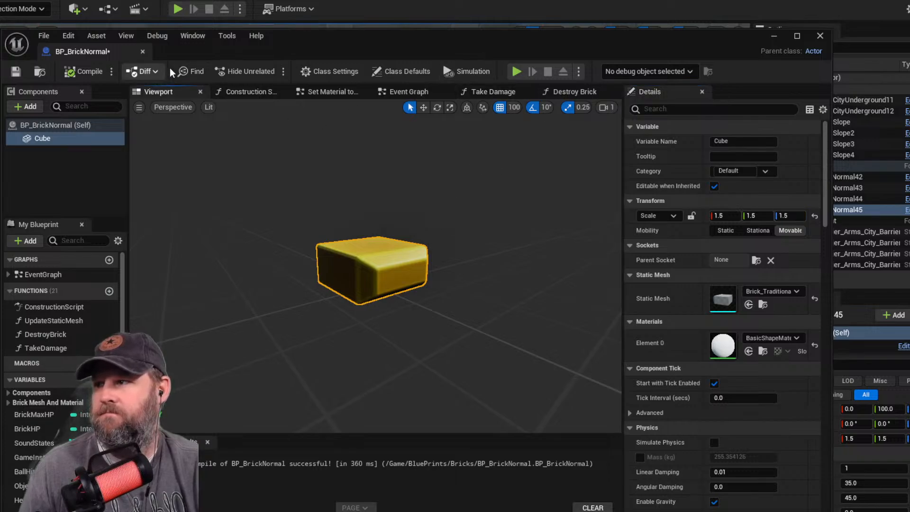
{"action": "left_click_drag", "start_coordinate": [476, 210], "coordinate": [429, 194]}
{"action": "left_click", "coordinate": [83, 71]}
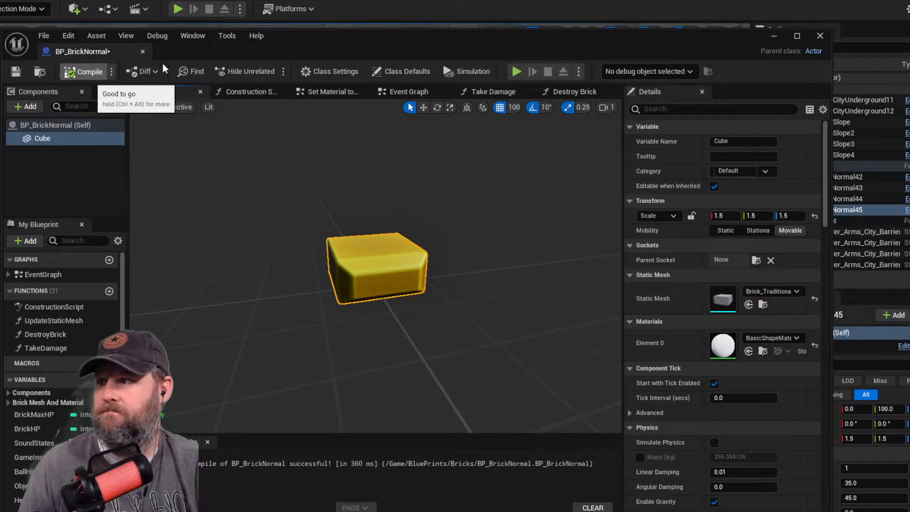
{"action": "left_click", "coordinate": [773, 36]}
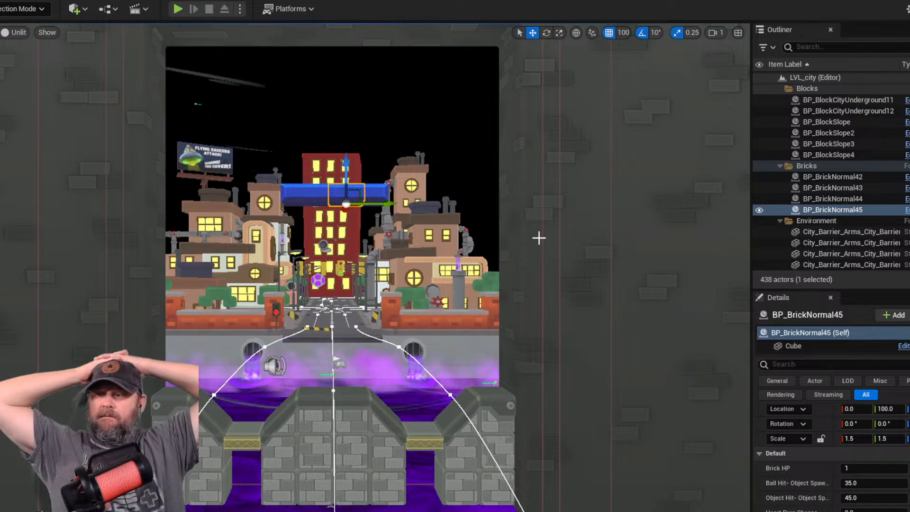
- Check the available grid snap sizes and open the Level Editor Viewports section of Editor Preferences
{"action": "left_click", "coordinate": [622, 32]}
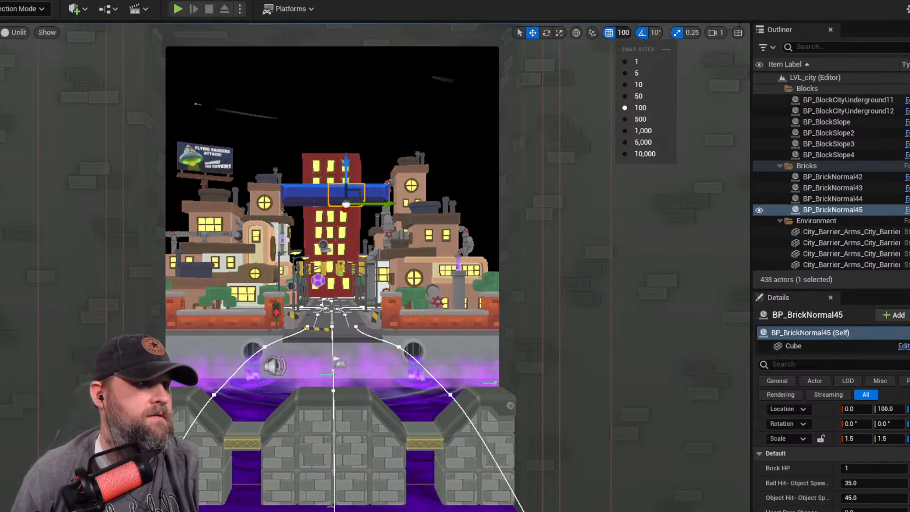
{"action": "left_click", "coordinate": [623, 33]}
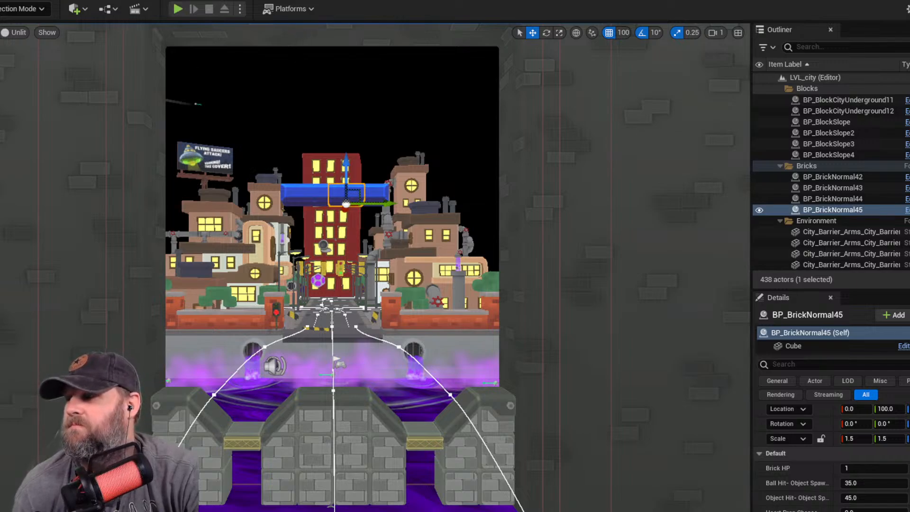
{"action": "left_click", "coordinate": [1, 1]}
{"action": "left_click", "coordinate": [45, 129]}
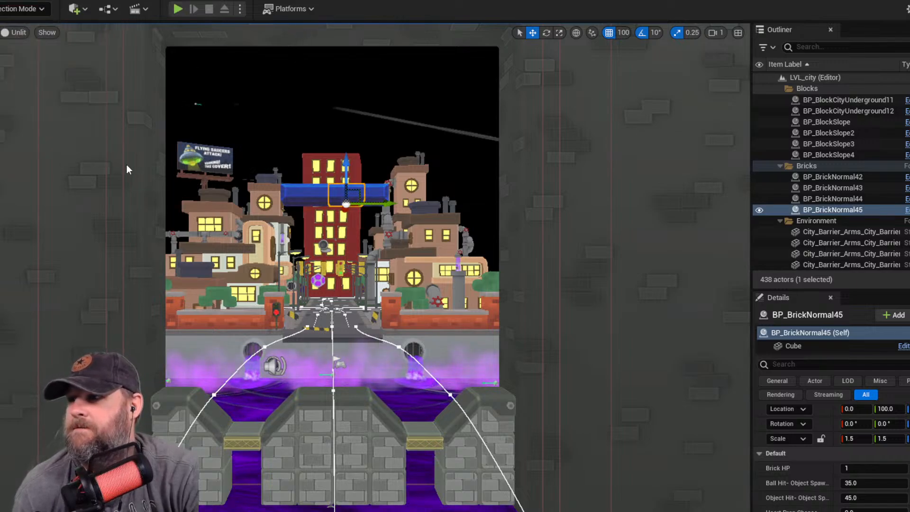
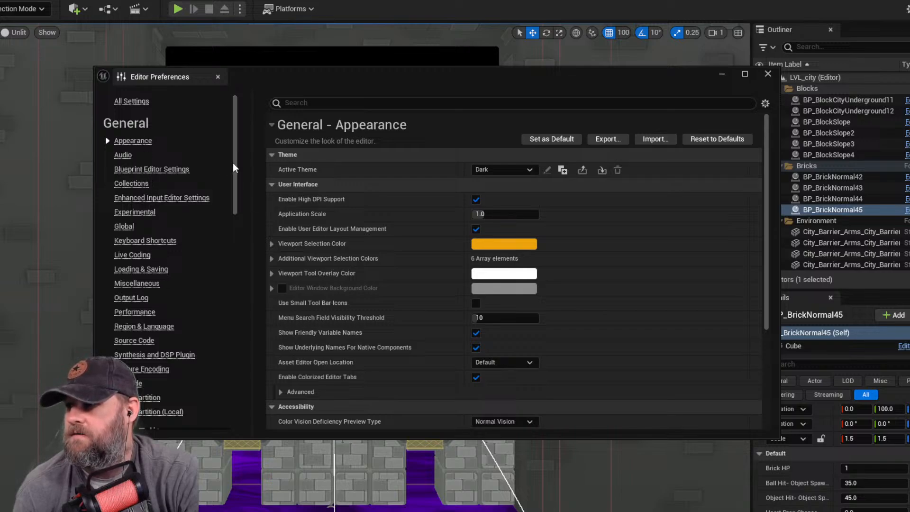
{"action": "scroll", "coordinate": [229, 203], "scroll_direction": "down", "scroll_amount": 3}
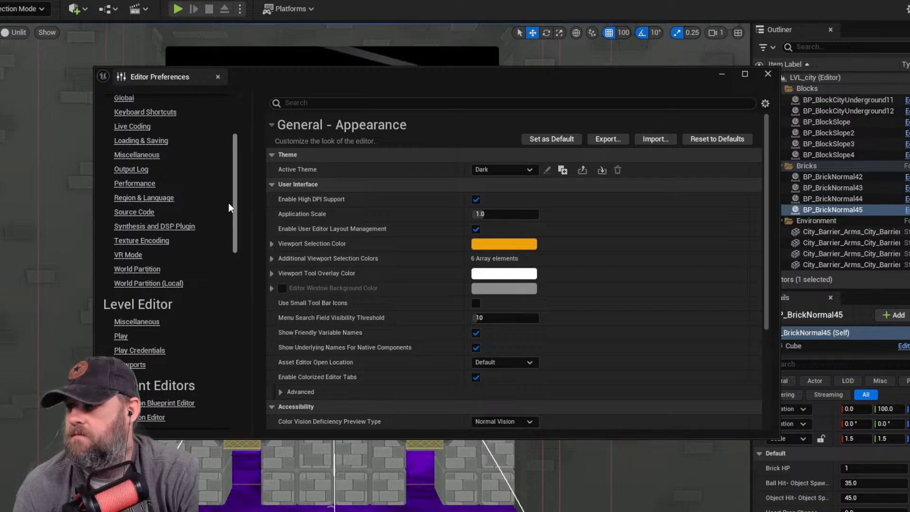
{"action": "scroll", "coordinate": [229, 203], "scroll_direction": "down", "scroll_amount": 5}
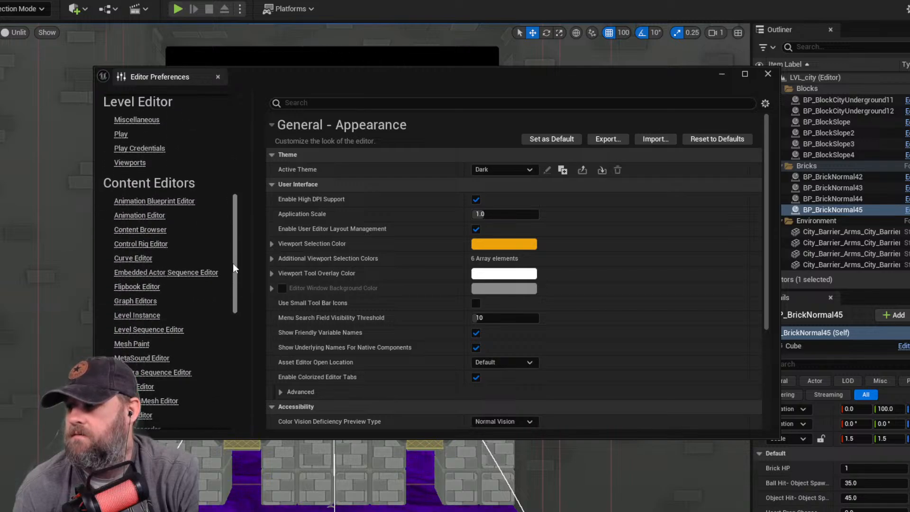
{"action": "left_click_drag", "start_coordinate": [234, 264], "coordinate": [236, 119]}
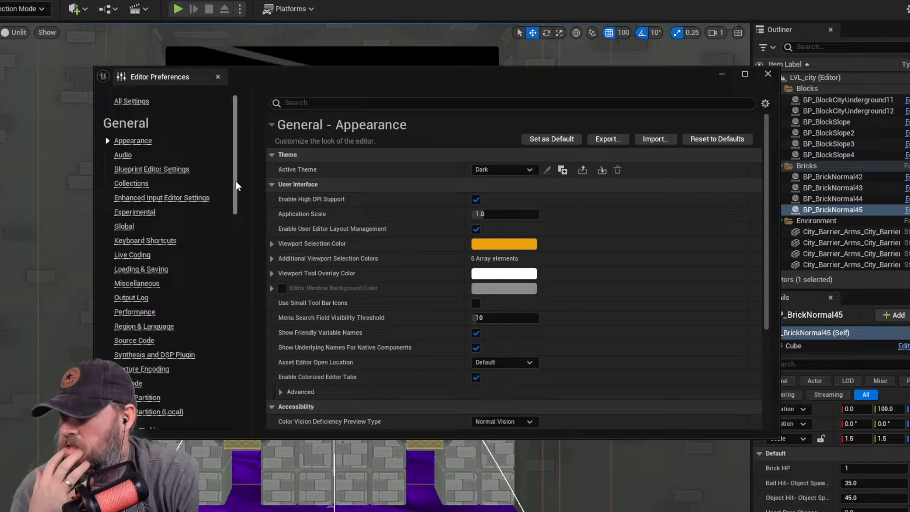
{"action": "left_click_drag", "start_coordinate": [235, 182], "coordinate": [226, 251]}
{"action": "left_click", "coordinate": [129, 258]}
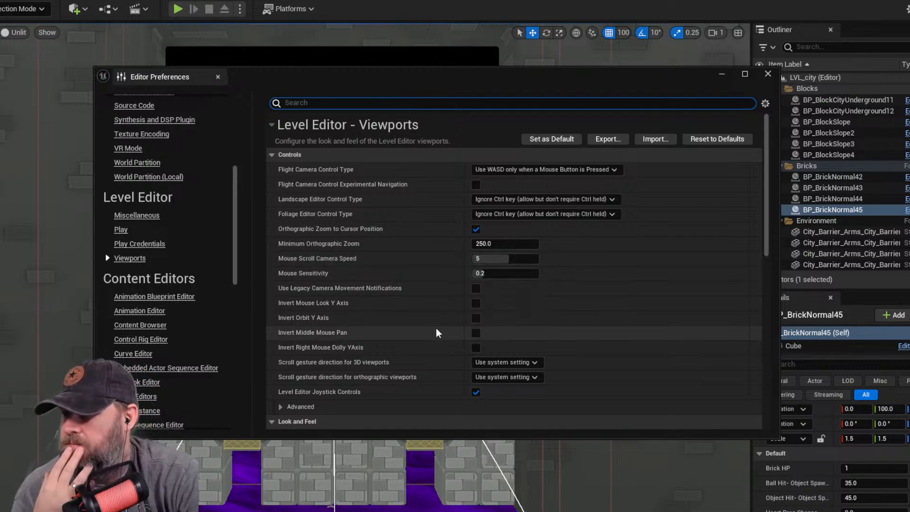
- Look through the Viewports preferences for Grid Snapping and review its advanced options
{"action": "scroll", "coordinate": [436, 330], "scroll_direction": "down", "scroll_amount": 1}
{"action": "scroll", "coordinate": [435, 335], "scroll_direction": "down", "scroll_amount": 5}
{"action": "scroll", "coordinate": [437, 333], "scroll_direction": "up", "scroll_amount": 5}
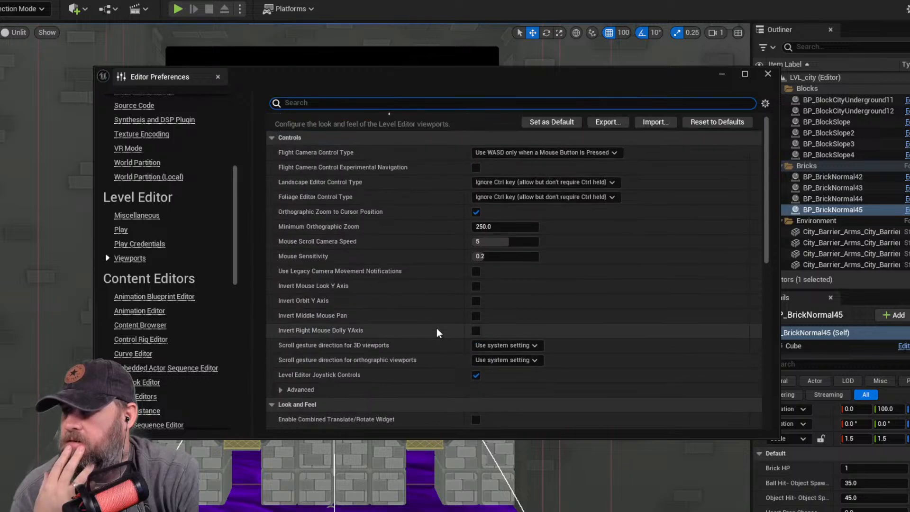
{"action": "scroll", "coordinate": [437, 328], "scroll_direction": "down", "scroll_amount": 5}
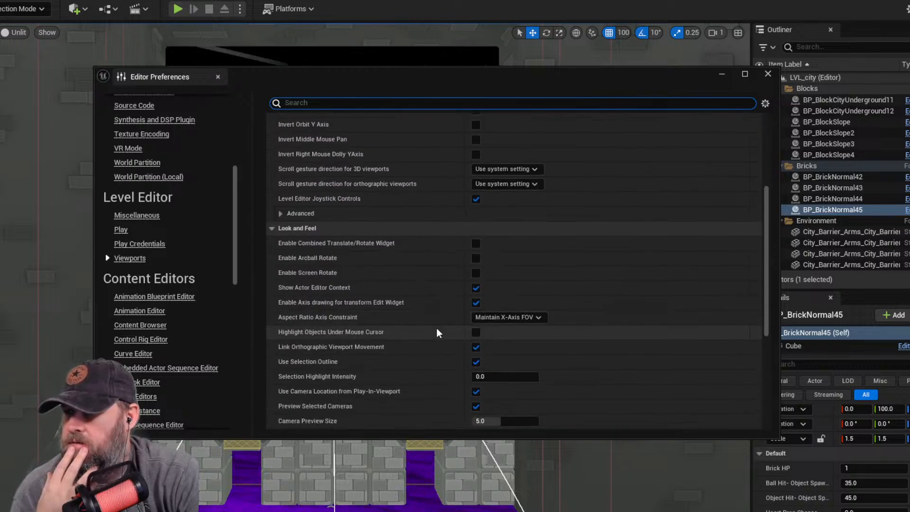
{"action": "scroll", "coordinate": [436, 329], "scroll_direction": "down", "scroll_amount": 4}
{"action": "scroll", "coordinate": [436, 328], "scroll_direction": "down", "scroll_amount": 5}
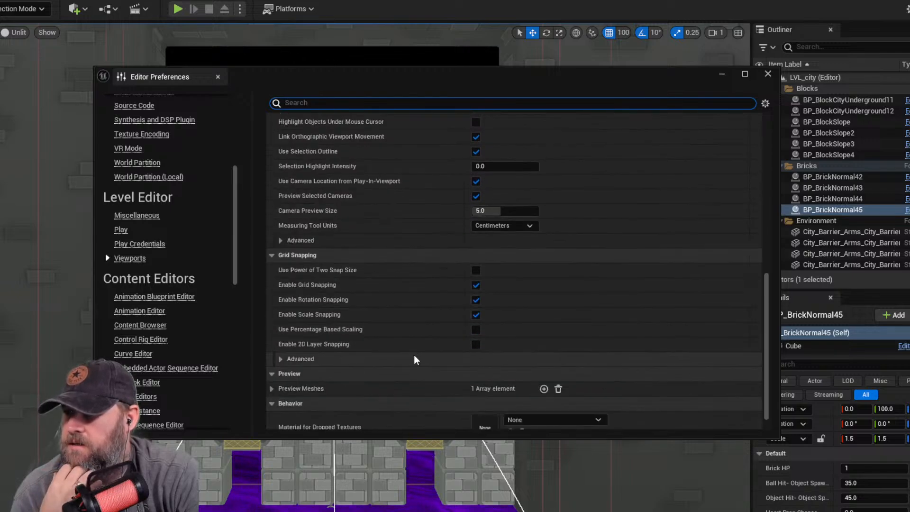
{"action": "left_click", "coordinate": [281, 359]}
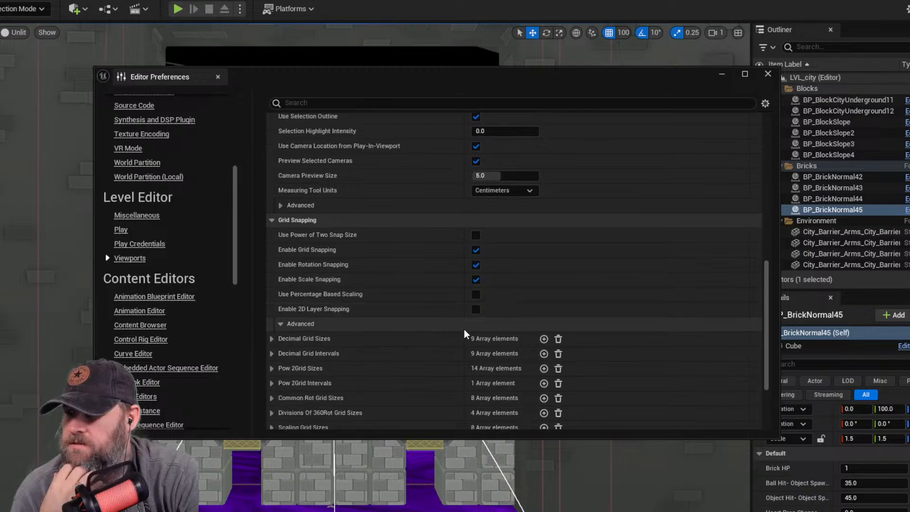
{"action": "scroll", "coordinate": [651, 341], "scroll_direction": "down", "scroll_amount": 3}
{"action": "scroll", "coordinate": [652, 341], "scroll_direction": "up", "scroll_amount": 2}
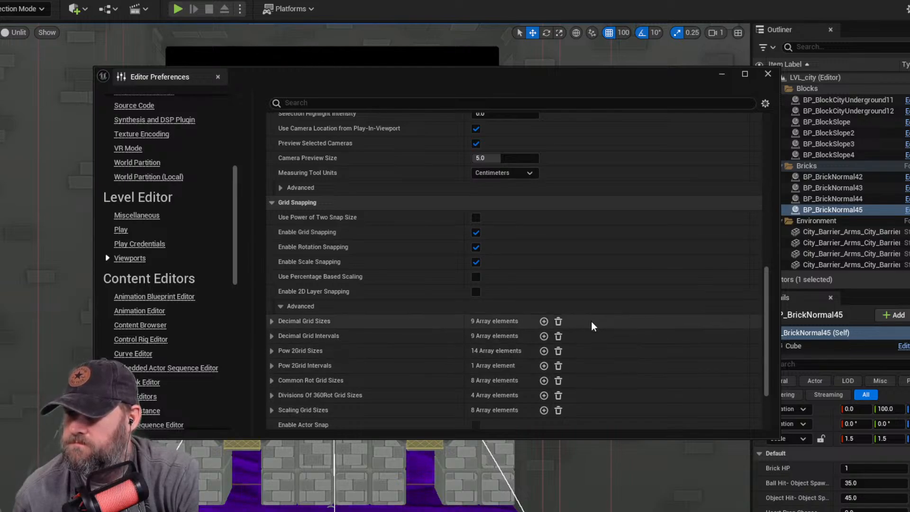
{"action": "scroll", "coordinate": [592, 322], "scroll_direction": "down", "scroll_amount": 2}
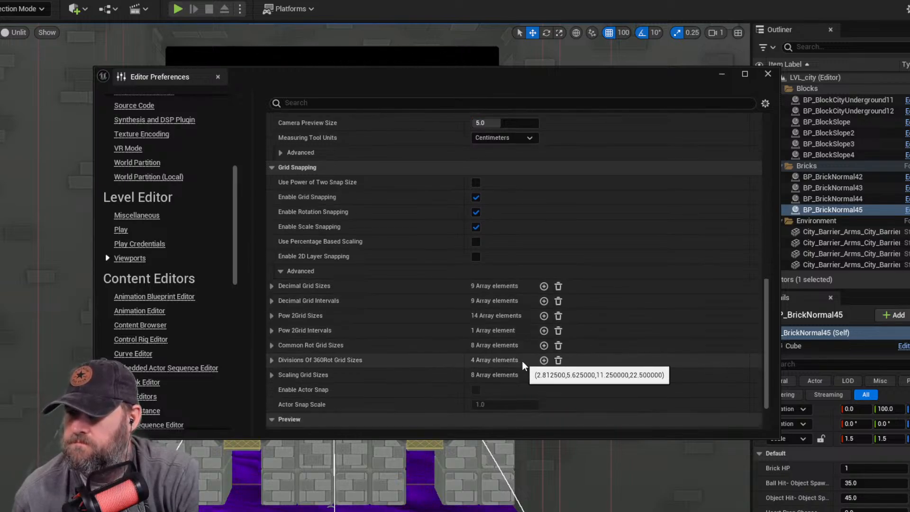
- Check the Divisions Of 360Rot Grid Sizes and Pow 2Grid Intervals entries, and close Editor Preferences
{"action": "left_click", "coordinate": [272, 360]}
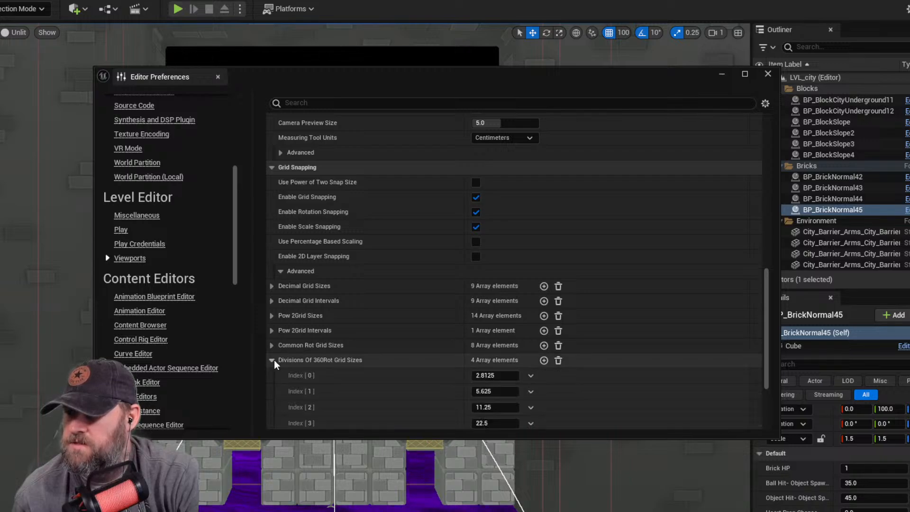
{"action": "left_click", "coordinate": [272, 360]}
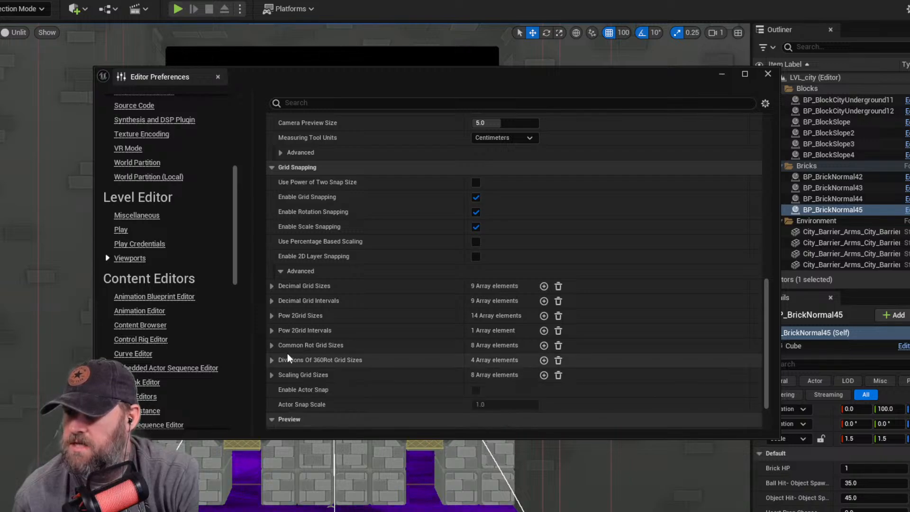
{"action": "left_click", "coordinate": [271, 334]}
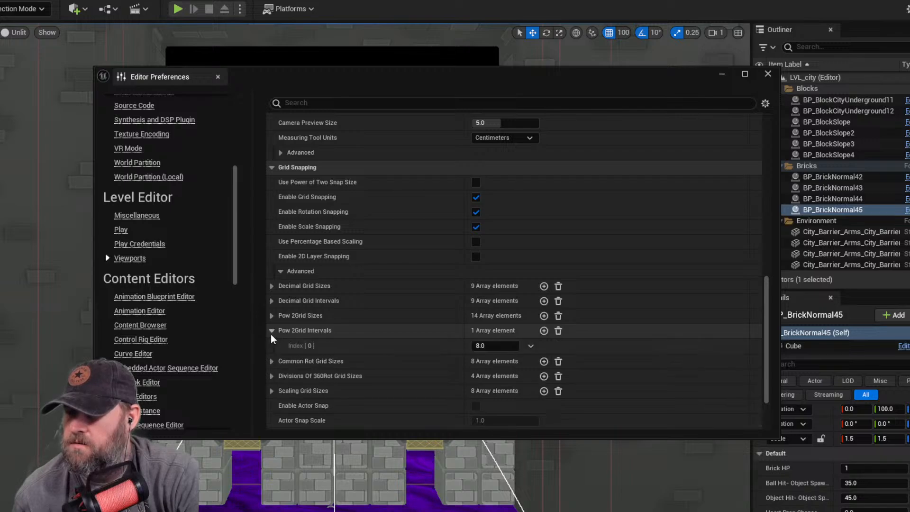
{"action": "left_click", "coordinate": [272, 334]}
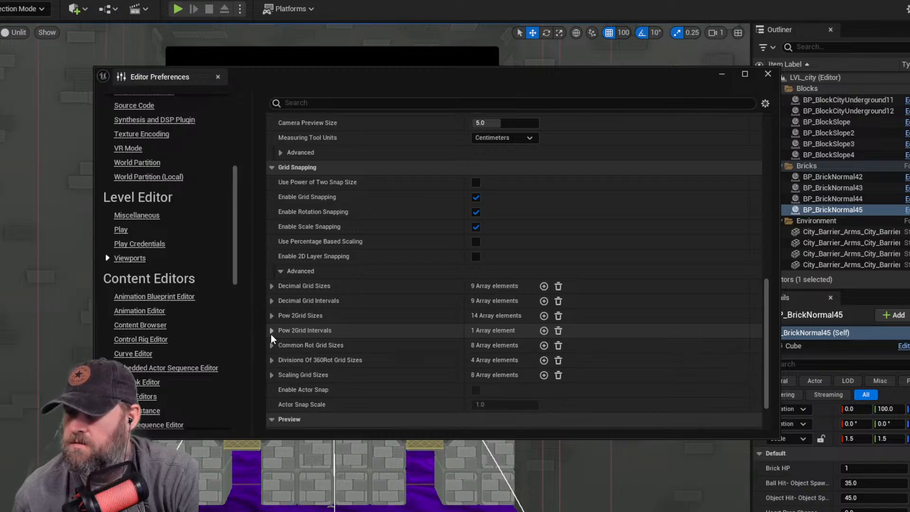
{"action": "left_click", "coordinate": [768, 74]}
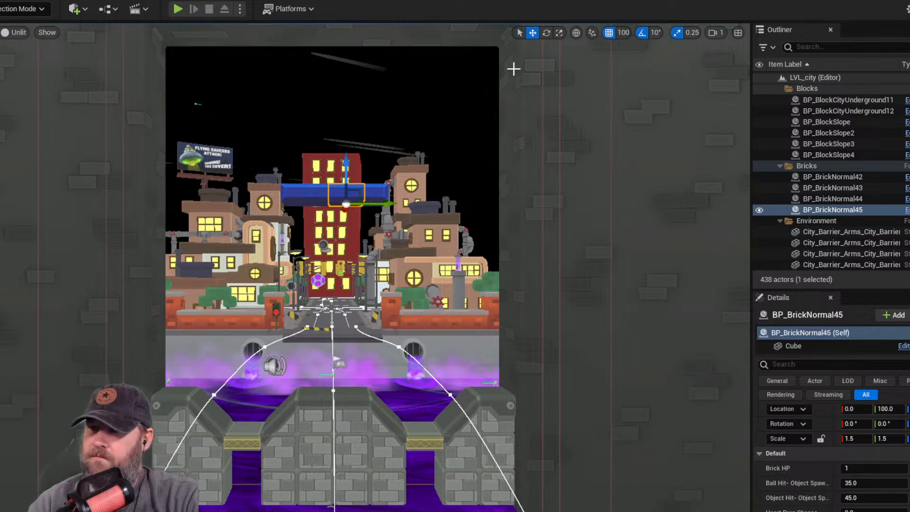
- Set the viewport's position grid snap size to 50
{"action": "left_click", "coordinate": [613, 36]}
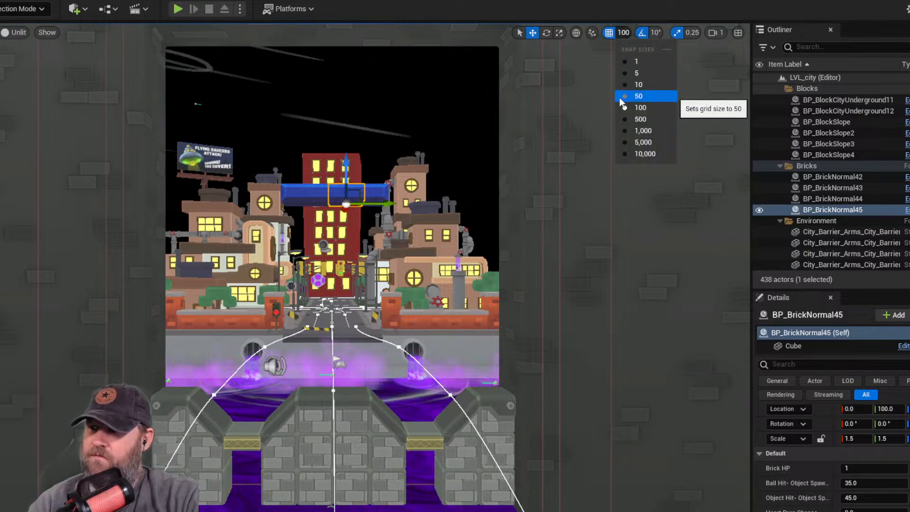
{"action": "left_click", "coordinate": [635, 97]}
- Try placing a duplicate of BP_BrickNormal45 directly above the brick row, and delete the copy
{"action": "right_click_drag", "start_coordinate": [348, 263], "coordinate": [347, 286]}
{"action": "scroll", "coordinate": [378, 235], "scroll_direction": "up", "scroll_amount": 3}
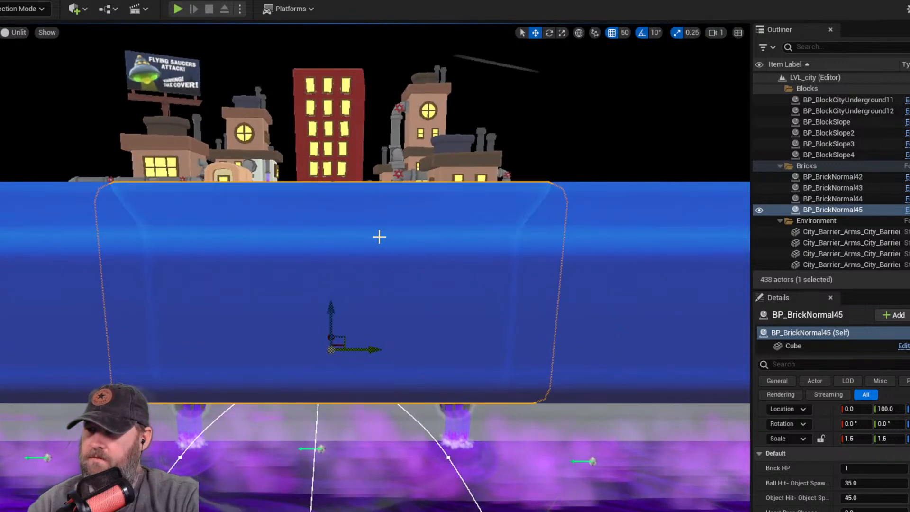
{"action": "scroll", "coordinate": [379, 218], "scroll_direction": "down", "scroll_amount": 2}
{"action": "left_click_drag", "start_coordinate": [331, 268], "coordinate": [340, 192], "text": "alt"}
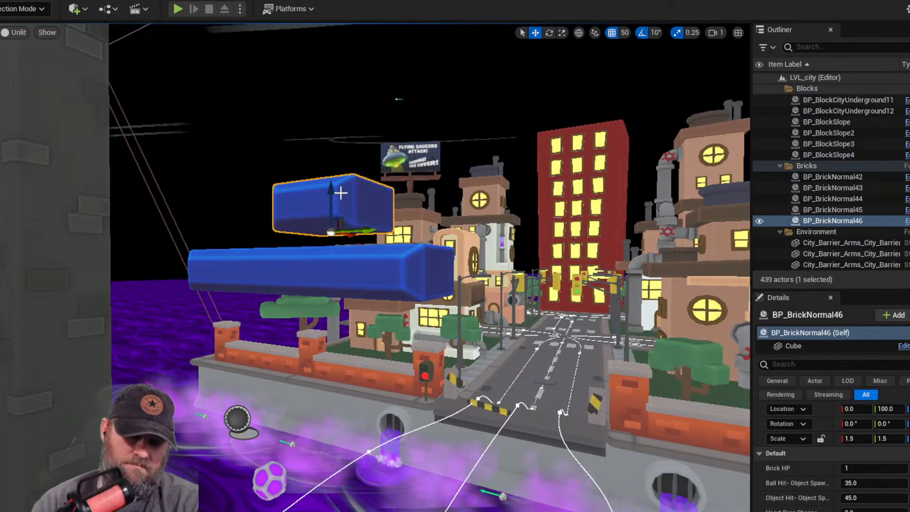
{"action": "key", "text": "Delete"}
- Select the end brick BP_BrickNormal42 and set the viewport's position grid snap size to 10
{"action": "left_click", "coordinate": [372, 266]}
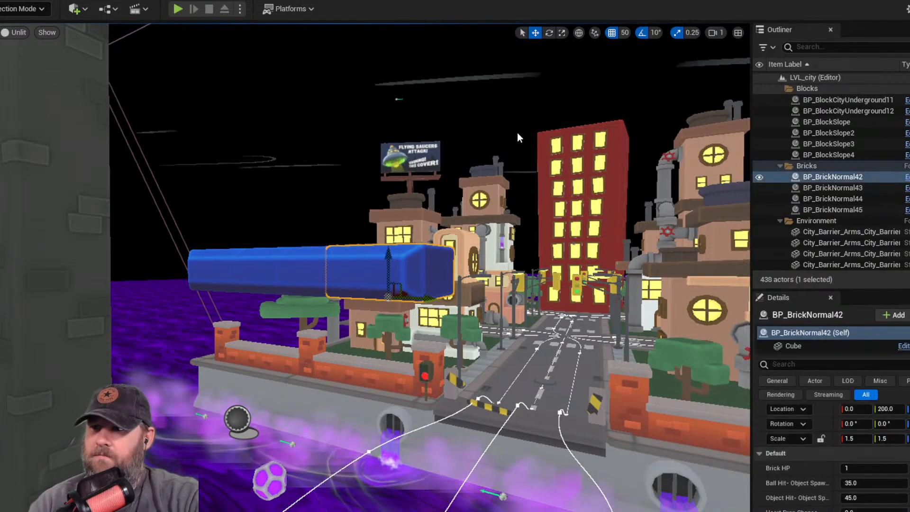
{"action": "left_click", "coordinate": [625, 33]}
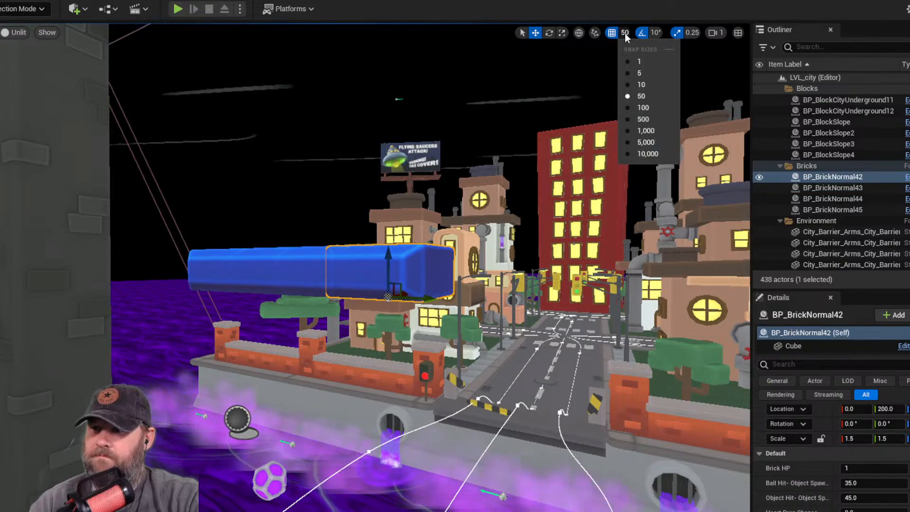
{"action": "left_click", "coordinate": [627, 84]}
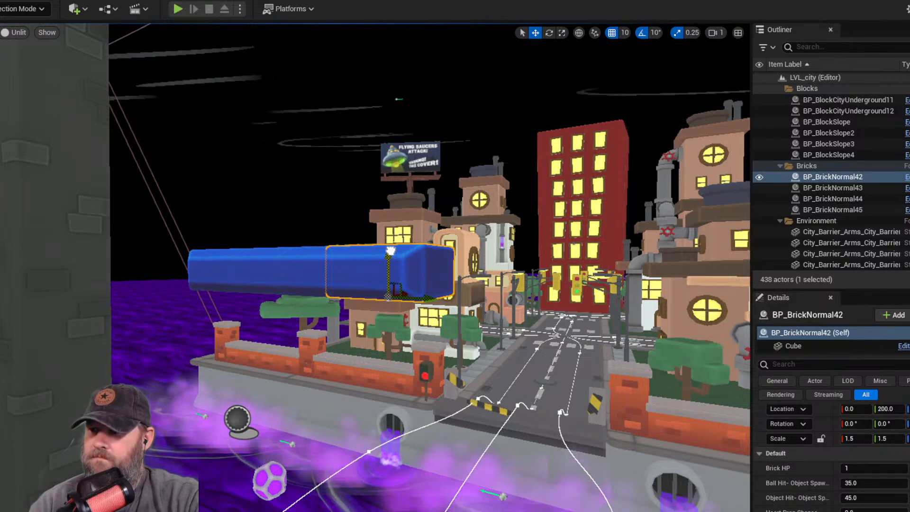
- Duplicate BP_BrickNormal42 directly above itself, and place two more copies beside it to form a second row of three touching bricks
{"action": "left_click_drag", "start_coordinate": [413, 261], "coordinate": [341, 250], "text": "alt"}
{"action": "left_click_drag", "start_coordinate": [577, 242], "coordinate": [260, 258], "text": "alt"}
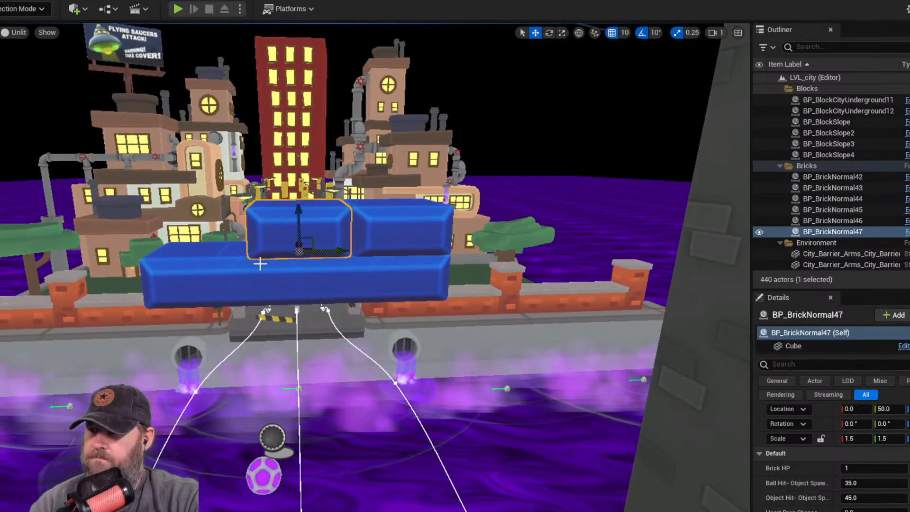
{"action": "left_click_drag", "start_coordinate": [342, 250], "coordinate": [236, 254], "text": "alt"}
{"action": "left_click_drag", "start_coordinate": [310, 190], "coordinate": [312, 221], "text": "alt"}
{"action": "left_click", "coordinate": [314, 221], "text": "shift"}
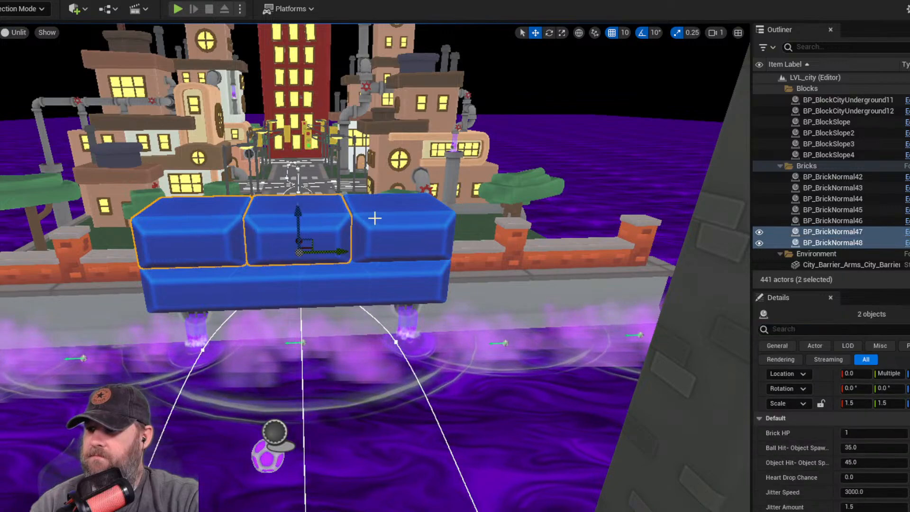
{"action": "left_click", "coordinate": [392, 212], "text": "shift"}
- Replace the bottom row's two misaligned middle bricks with a single duplicate of its end brick, centred in the gap at Y 50
{"action": "left_click", "coordinate": [311, 285]}
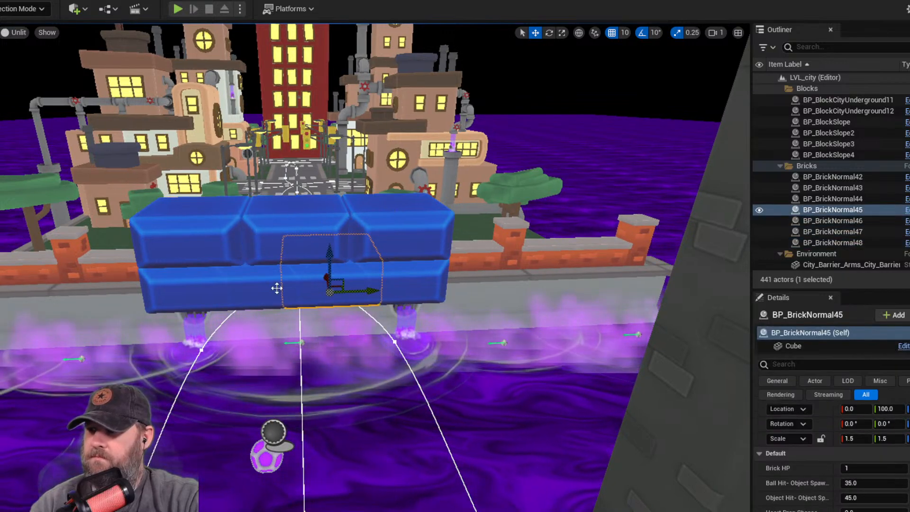
{"action": "key", "text": "Delete"}
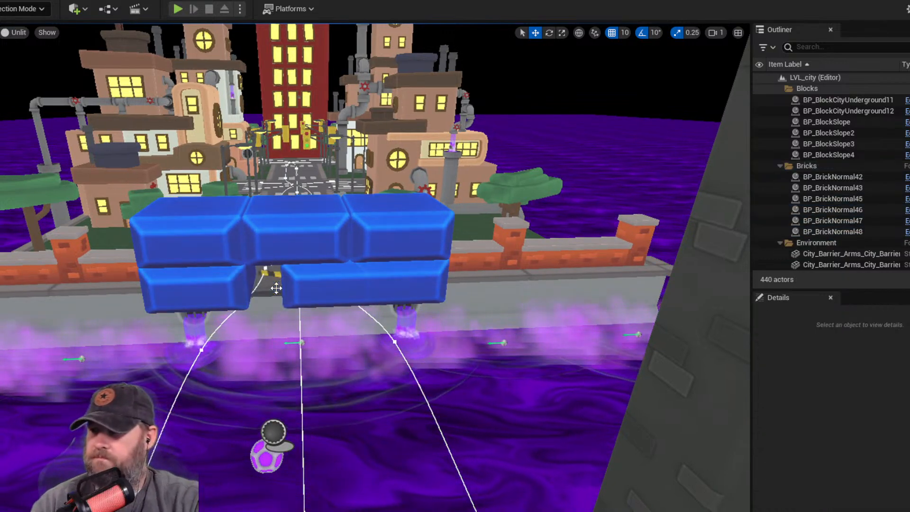
{"action": "left_click", "coordinate": [326, 285]}
{"action": "key", "text": "Delete"}
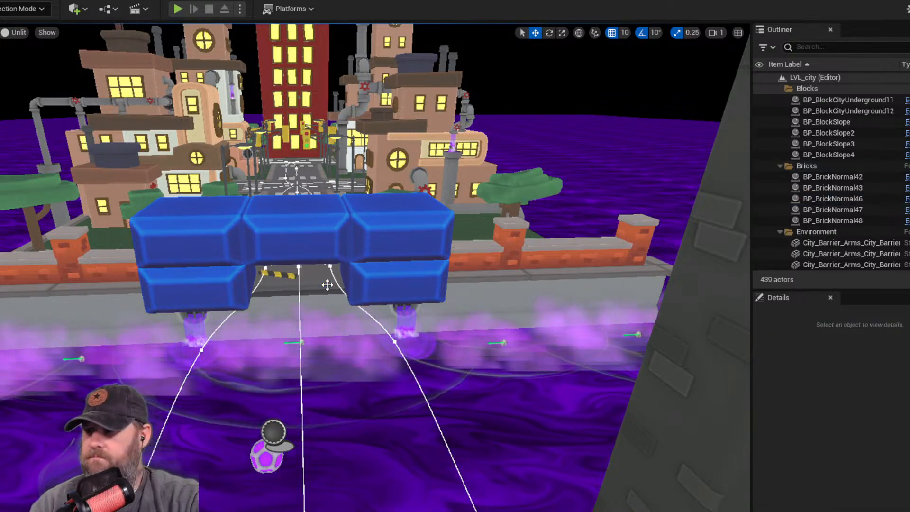
{"action": "left_click", "coordinate": [377, 290]}
{"action": "left_click_drag", "start_coordinate": [428, 288], "coordinate": [333, 287], "text": "alt"}
{"action": "scroll", "coordinate": [288, 225], "scroll_direction": "down", "scroll_amount": 3}
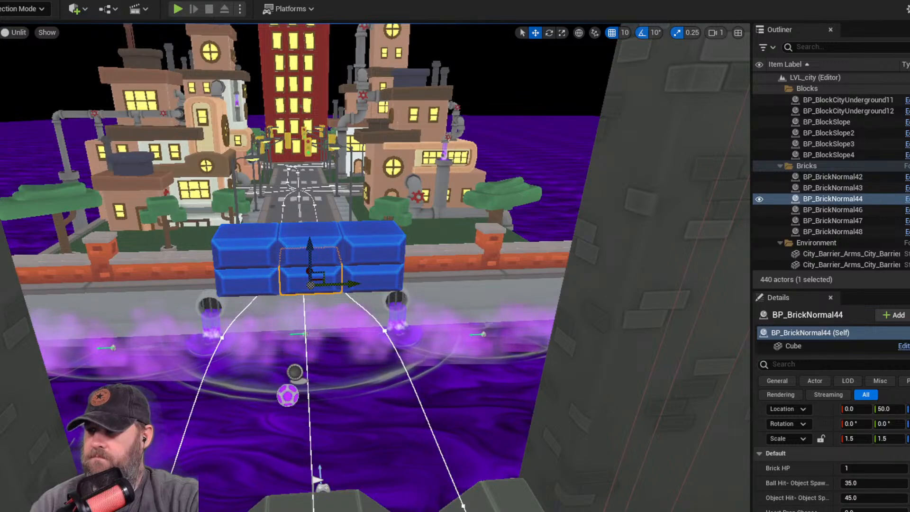
- Duplicate the upper row of three bricks directly above itself as a third row
{"action": "left_click", "coordinate": [255, 234]}
{"action": "left_click", "coordinate": [319, 234], "text": "ctrl"}
{"action": "left_click", "coordinate": [371, 230], "text": "ctrl"}
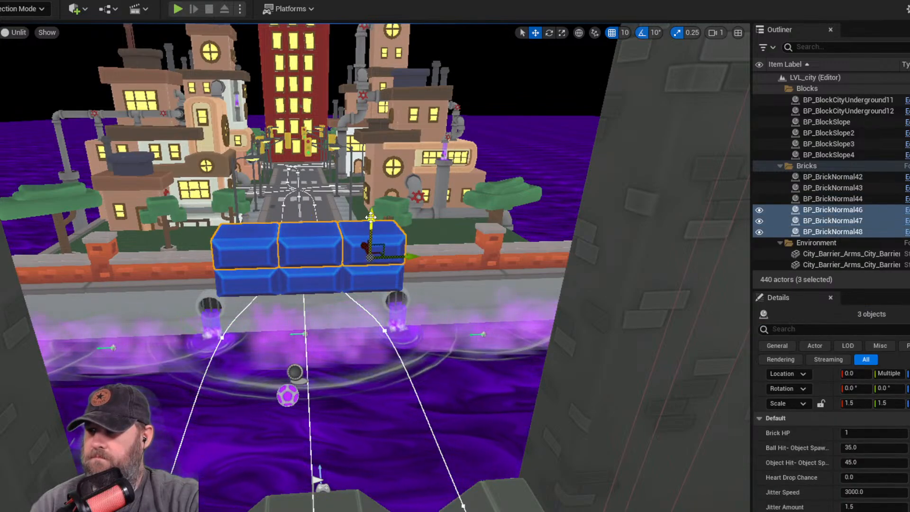
{"action": "left_click_drag", "start_coordinate": [371, 216], "coordinate": [380, 186], "text": "alt"}
{"action": "left_click_drag", "start_coordinate": [378, 225], "coordinate": [301, 207], "text": "alt"}
{"action": "scroll", "coordinate": [364, 237], "scroll_direction": "down", "scroll_amount": 3}
- Stack three more copies of the top row of three bricks to make a wall six rows high
{"action": "left_click", "coordinate": [258, 223]}
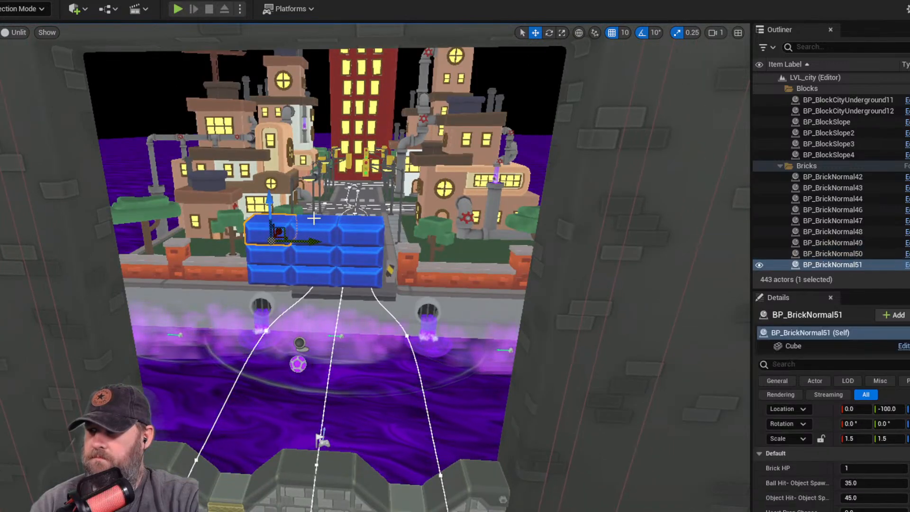
{"action": "left_click", "coordinate": [315, 223], "text": "ctrl"}
{"action": "left_click", "coordinate": [371, 224], "text": "ctrl"}
{"action": "left_click_drag", "start_coordinate": [364, 201], "coordinate": [278, 118], "text": "alt"}
{"action": "scroll", "coordinate": [369, 179], "scroll_direction": "down", "scroll_amount": 3}
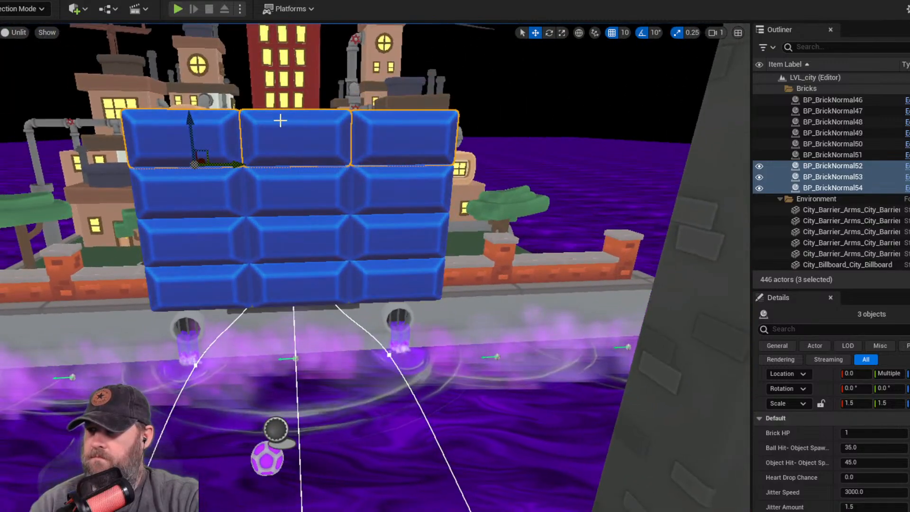
{"action": "left_click_drag", "start_coordinate": [206, 123], "coordinate": [199, 71], "text": "alt"}
{"action": "scroll", "coordinate": [220, 142], "scroll_direction": "down", "scroll_amount": 10}
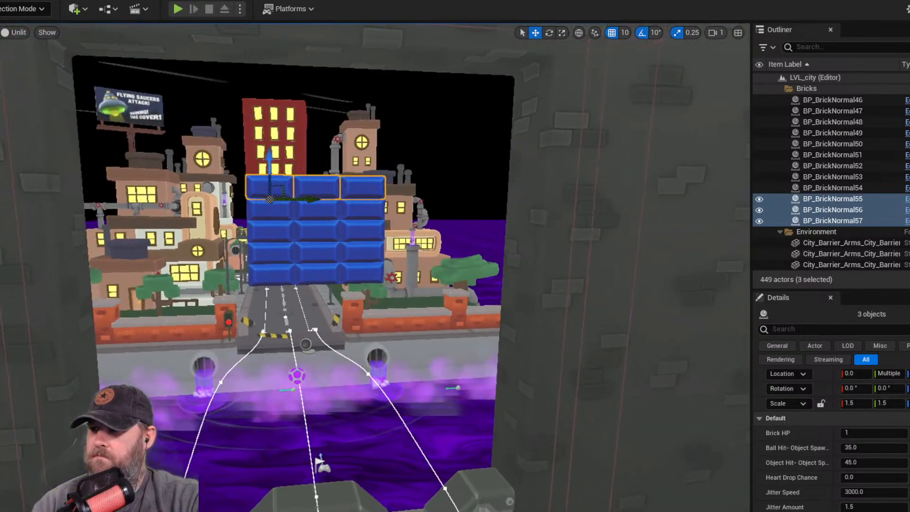
{"action": "left_click_drag", "start_coordinate": [271, 159], "coordinate": [412, 269], "text": "alt"}
{"action": "right_click_drag", "start_coordinate": [320, 215], "coordinate": [315, 214]}
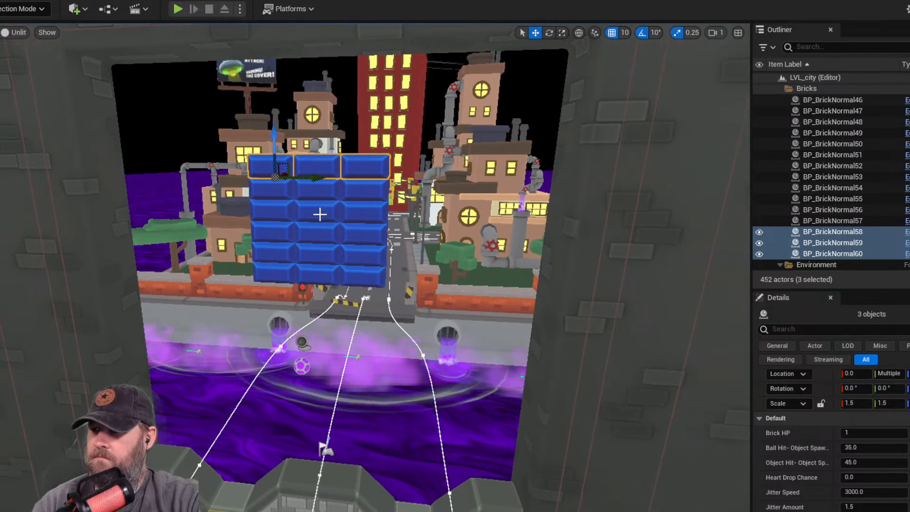
- Delete the four middle-column bricks between the top and bottom rows to leave a hollow rectangular frame
{"action": "left_click", "coordinate": [320, 189]}
{"action": "left_click", "coordinate": [321, 211], "text": "ctrl"}
{"action": "left_click", "coordinate": [321, 232], "text": "ctrl"}
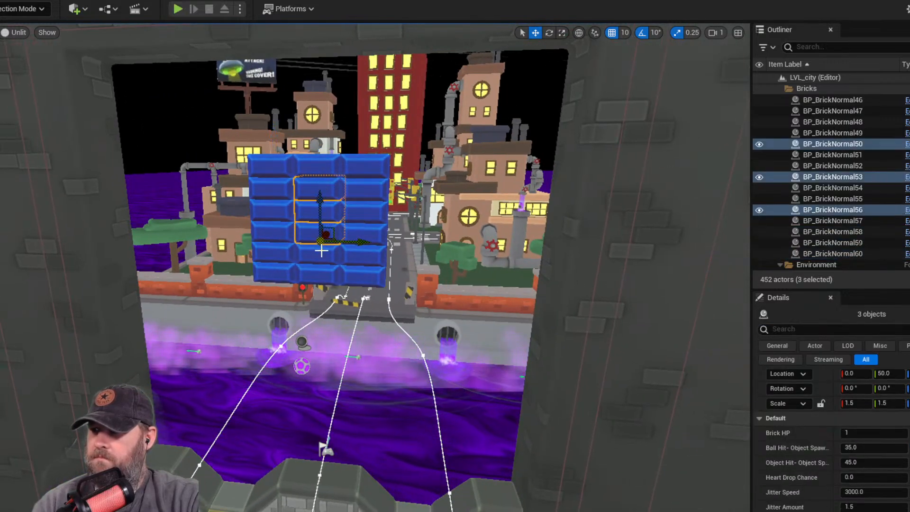
{"action": "left_click", "coordinate": [323, 253], "text": "ctrl"}
{"action": "key", "text": "Delete"}
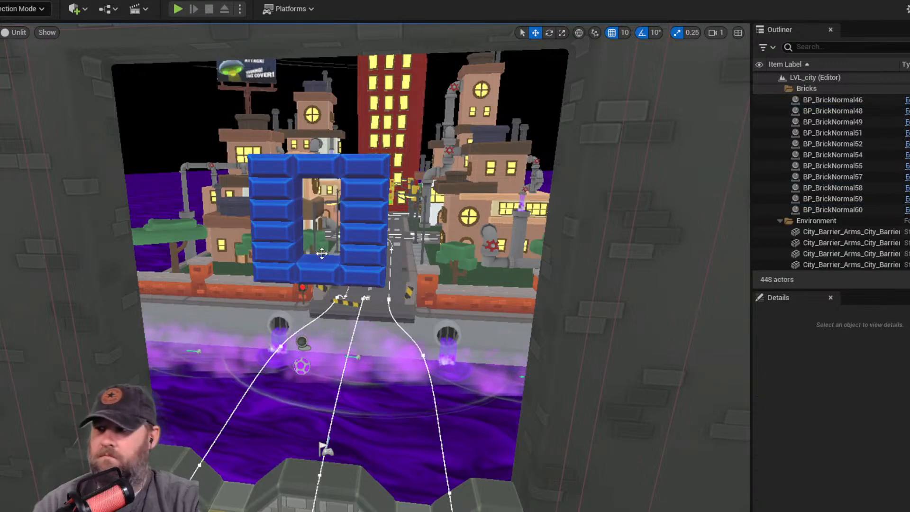
- Duplicate the two middle bricks of the frame's right column out to its right side, at Y 410
{"action": "left_click", "coordinate": [376, 211]}
{"action": "left_click", "coordinate": [366, 237], "text": "ctrl"}
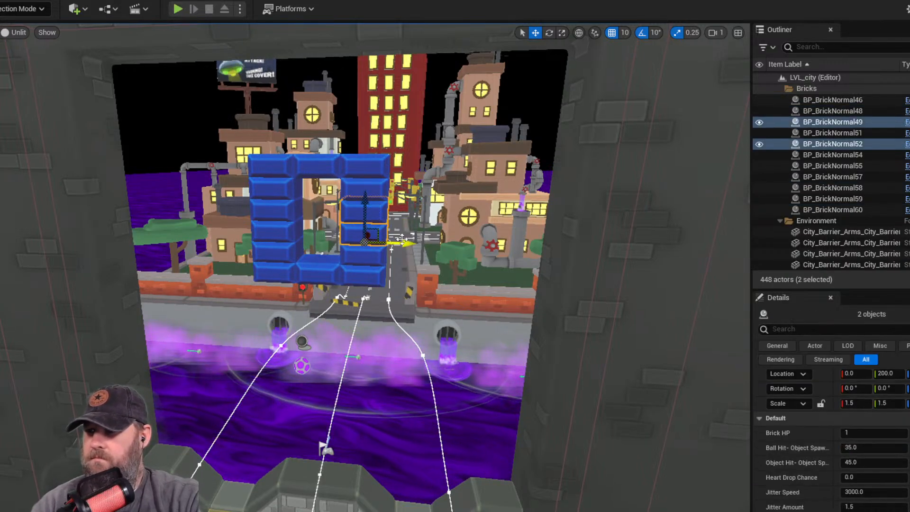
{"action": "left_click_drag", "start_coordinate": [407, 242], "coordinate": [464, 242], "text": "alt"}
{"action": "left_click", "coordinate": [464, 241]}
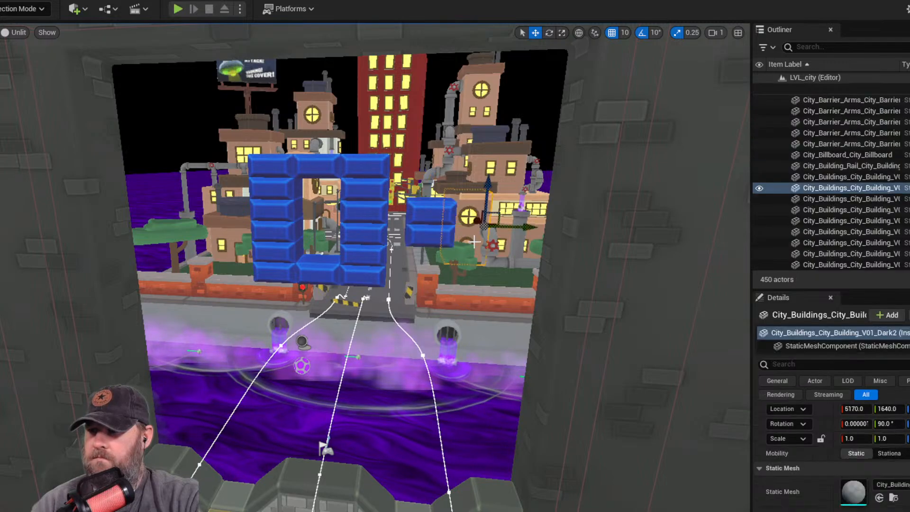
{"action": "right_click_drag", "start_coordinate": [422, 230], "coordinate": [427, 231]}
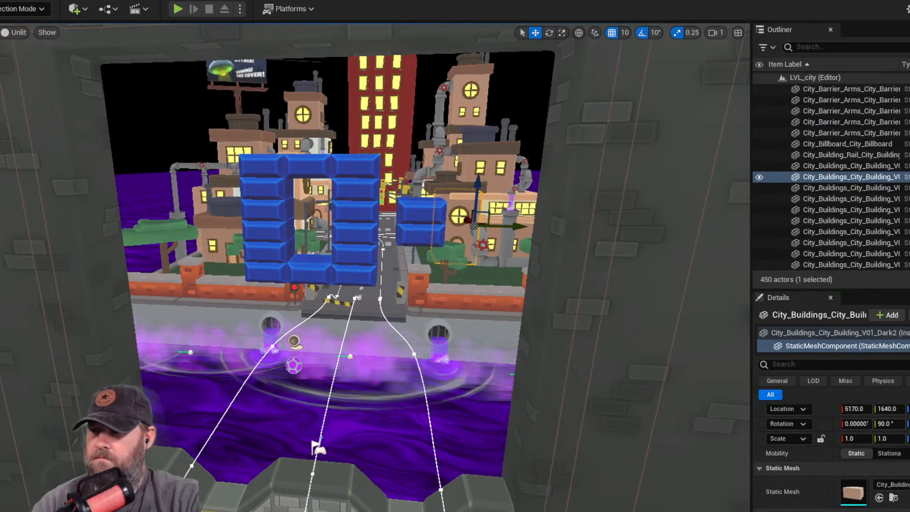
- Duplicate the right-hand pair of bricks to the opposite side of the frame, at Y -420
{"action": "left_click", "coordinate": [422, 230]}
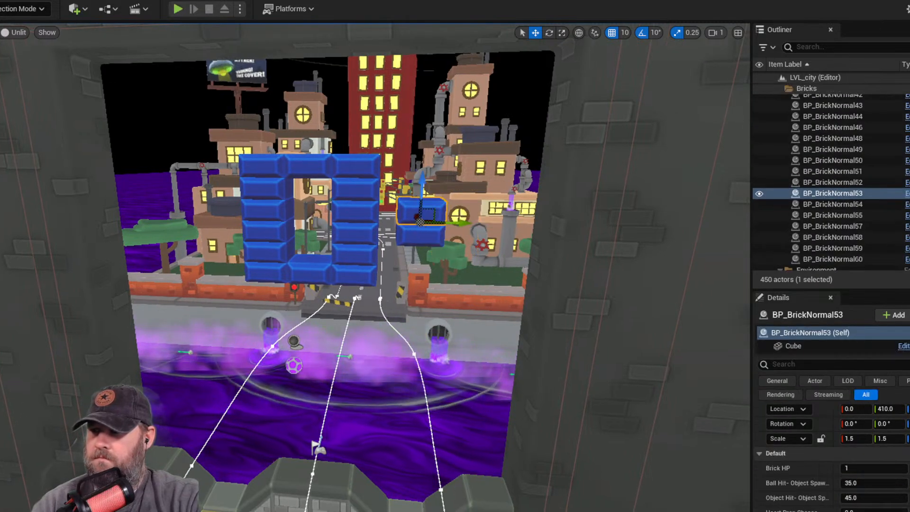
{"action": "left_click", "coordinate": [439, 206], "text": "ctrl"}
{"action": "left_click_drag", "start_coordinate": [462, 221], "coordinate": [296, 240]}
{"action": "scroll", "coordinate": [456, 233], "scroll_direction": "down", "scroll_amount": 5}
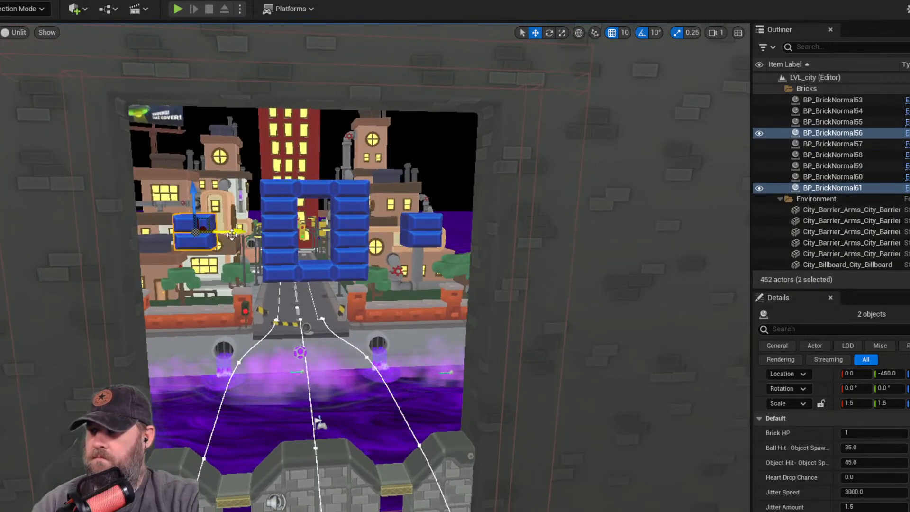
{"action": "left_click_drag", "start_coordinate": [232, 235], "coordinate": [243, 231]}
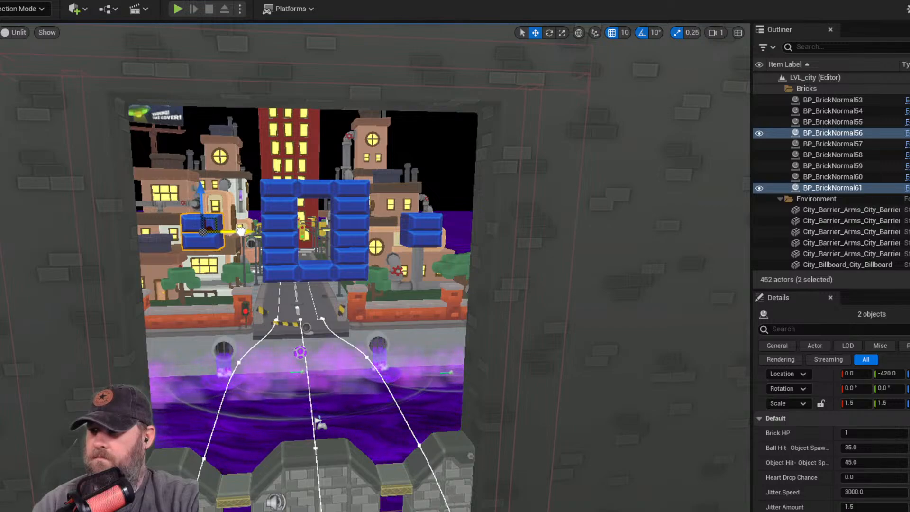
{"action": "left_click_drag", "start_coordinate": [244, 231], "coordinate": [242, 261]}
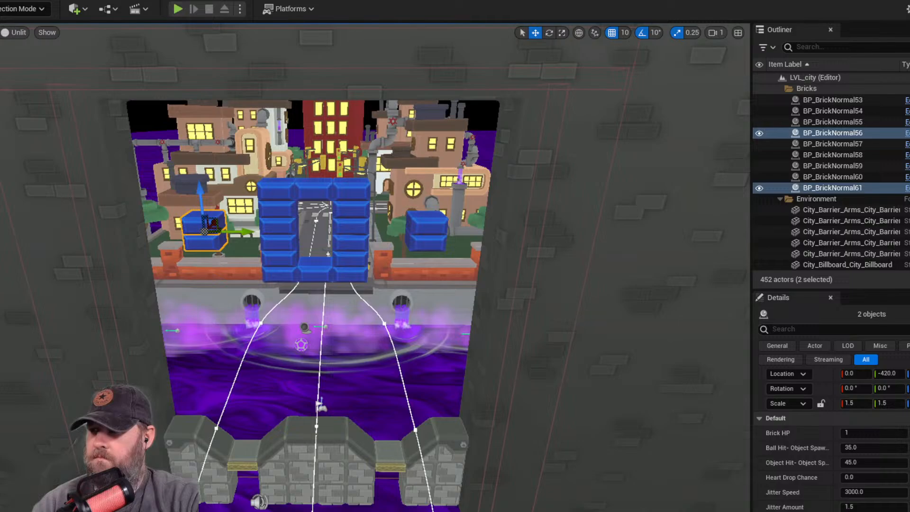
- Examine the brick frame and its two side pairs from several angles and distances
{"action": "left_click", "coordinate": [283, 189]}
{"action": "left_click", "coordinate": [323, 186], "text": "ctrl"}
{"action": "left_click", "coordinate": [352, 190], "text": "ctrl"}
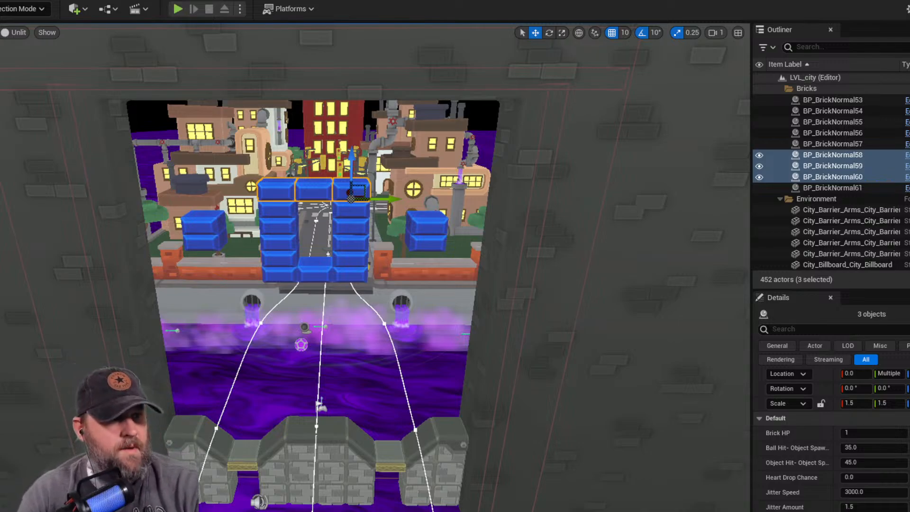
{"action": "left_click_drag", "start_coordinate": [341, 213], "coordinate": [340, 239], "text": "alt"}
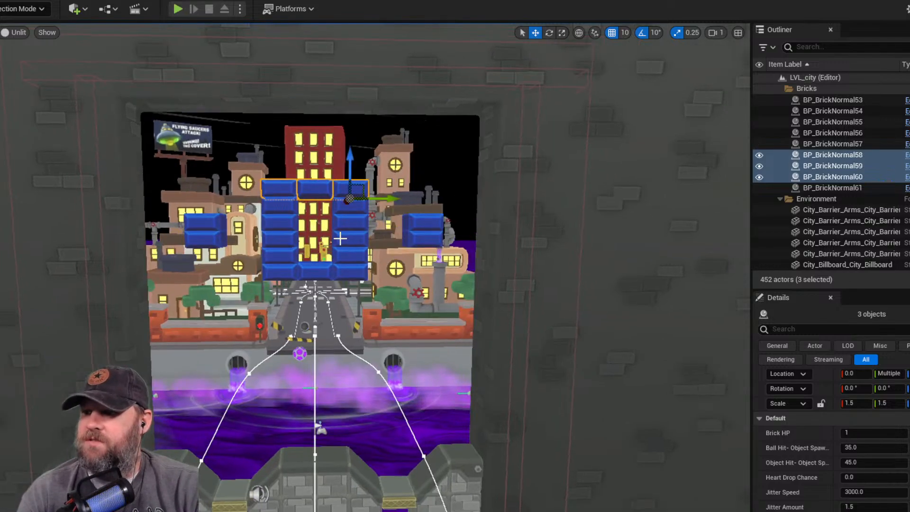
{"action": "left_click", "coordinate": [339, 244]}
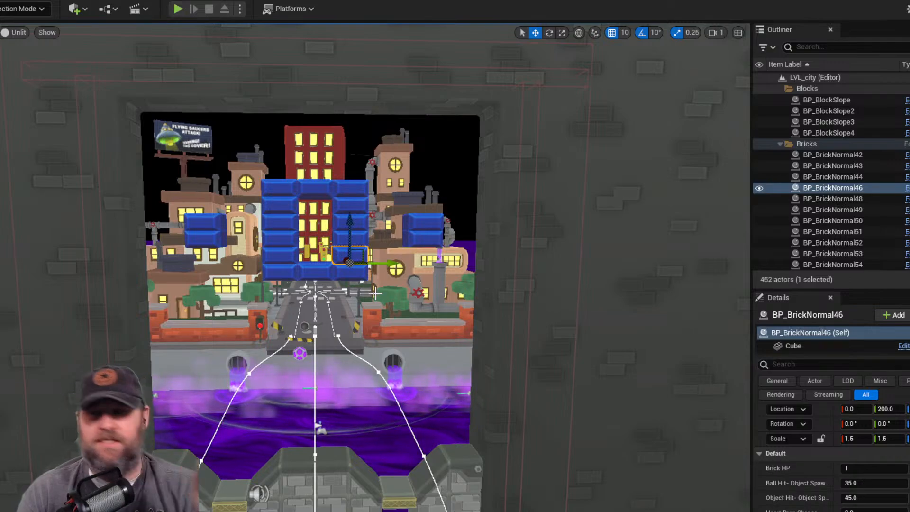
{"action": "scroll", "coordinate": [299, 268], "scroll_direction": "down", "scroll_amount": 2}
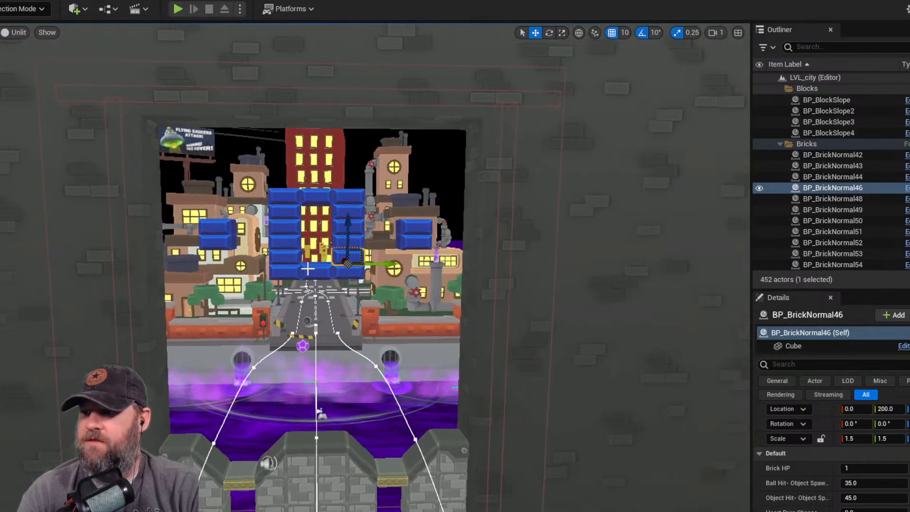
{"action": "scroll", "coordinate": [307, 269], "scroll_direction": "up", "scroll_amount": 4}
{"action": "left_click_drag", "start_coordinate": [307, 269], "coordinate": [270, 318], "text": "alt"}
{"action": "scroll", "coordinate": [33, 142], "scroll_direction": "up", "scroll_amount": 4}
{"action": "left_click_drag", "start_coordinate": [219, 240], "coordinate": [266, 208], "text": "alt"}
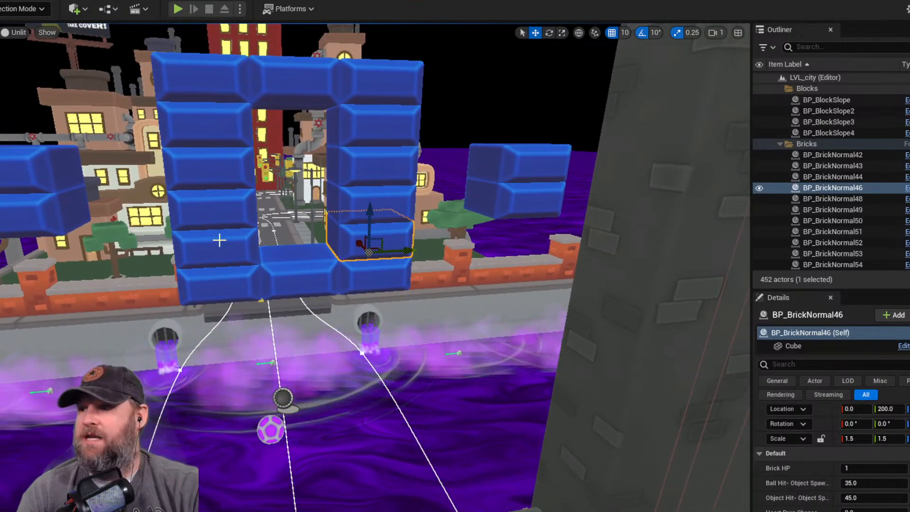
{"action": "scroll", "coordinate": [264, 264], "scroll_direction": "down", "scroll_amount": 8}
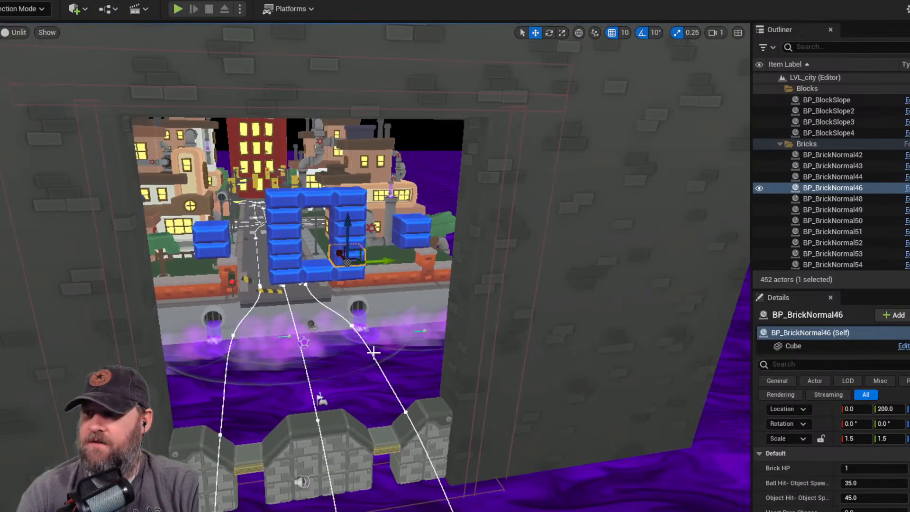
{"action": "left_click_drag", "start_coordinate": [374, 352], "coordinate": [331, 322], "text": "alt"}
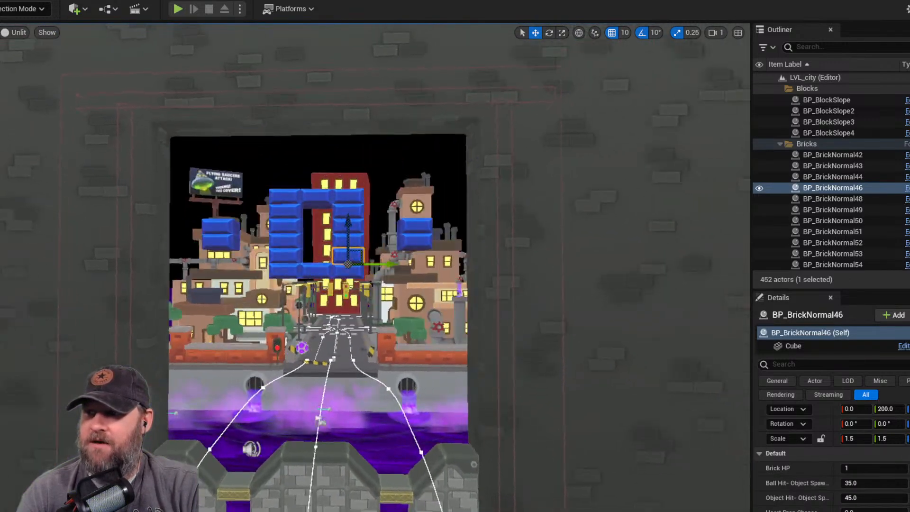
{"action": "scroll", "coordinate": [335, 350], "scroll_direction": "up", "scroll_amount": 3}
{"action": "left_click", "coordinate": [336, 349]}
{"action": "scroll", "coordinate": [332, 341], "scroll_direction": "up", "scroll_amount": 2}
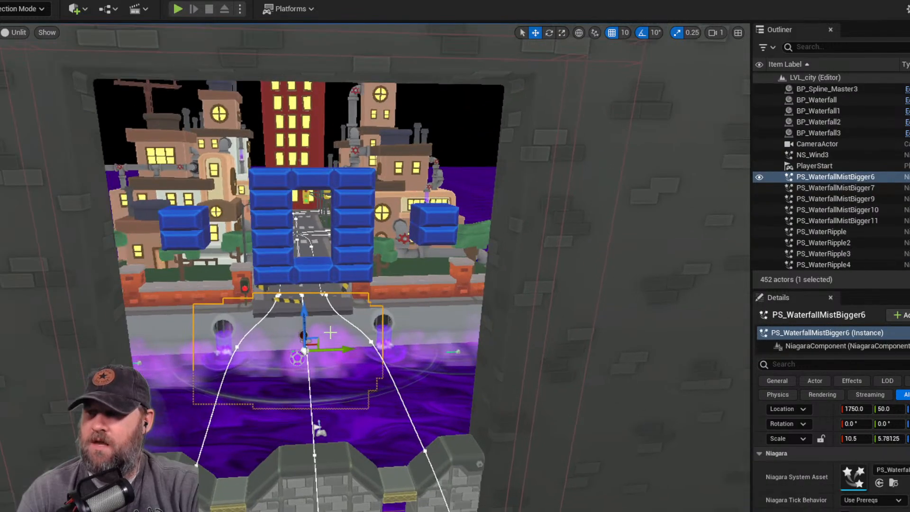
- Duplicate the frame's bottom middle brick straight down to a separate spot below the frame
{"action": "left_click", "coordinate": [311, 270]}
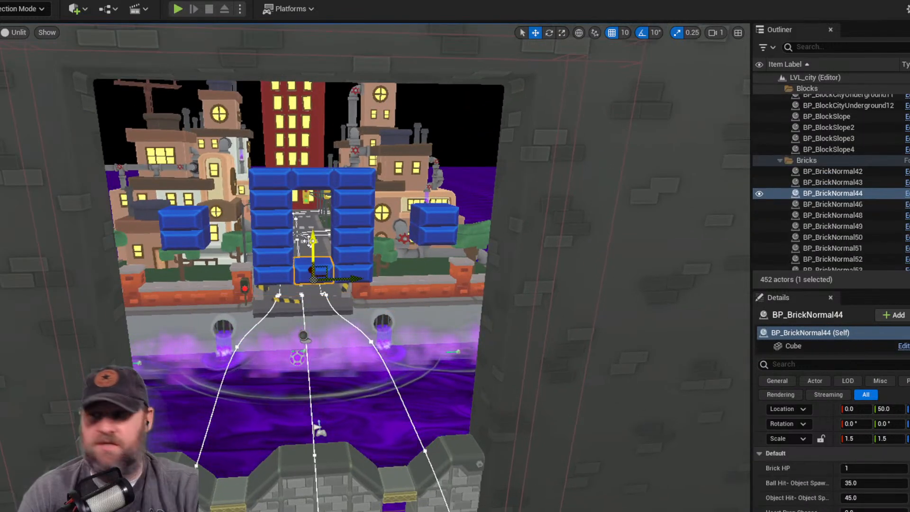
{"action": "left_click_drag", "start_coordinate": [353, 266], "coordinate": [372, 337], "text": "alt"}
{"action": "scroll", "coordinate": [371, 302], "scroll_direction": "up", "scroll_amount": 2}
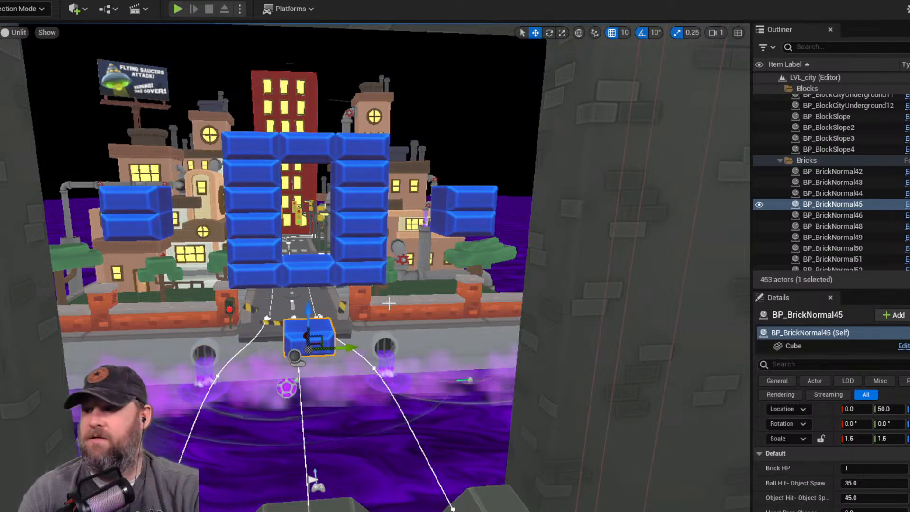
- Set the viewport's position grid snap size to 100 for moving the brick below the frame
{"action": "left_click", "coordinate": [625, 32]}
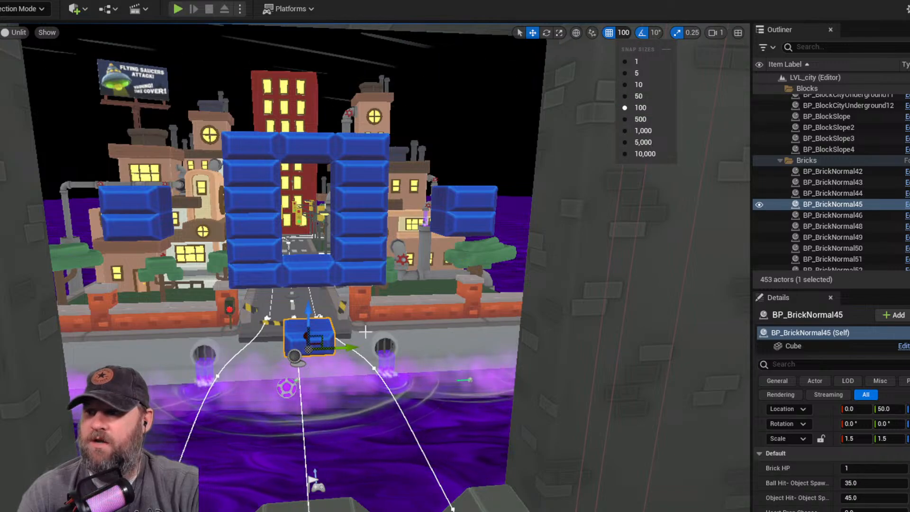
{"action": "left_click", "coordinate": [643, 107]}
{"action": "key", "text": "w"}
{"action": "right_click_drag", "start_coordinate": [274, 291], "coordinate": [280, 323]}
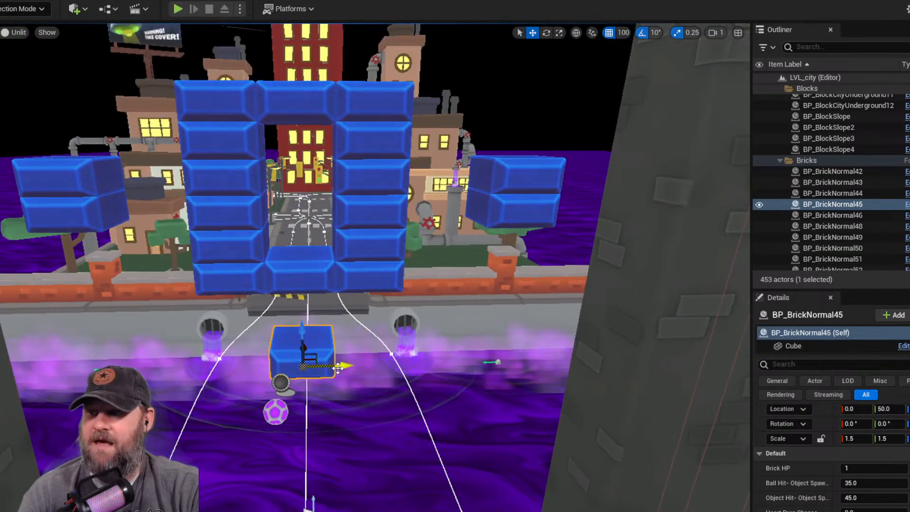
- Duplicate the brick below the frame to both sides of it, at Y 250 and Y -150
{"action": "left_click_drag", "start_coordinate": [345, 366], "coordinate": [446, 367], "text": "alt"}
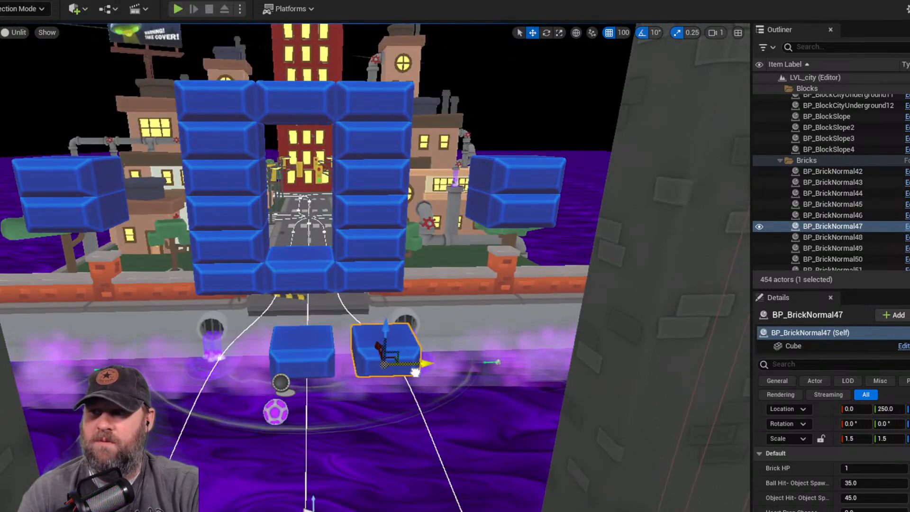
{"action": "left_click_drag", "start_coordinate": [423, 362], "coordinate": [248, 351], "text": "alt"}
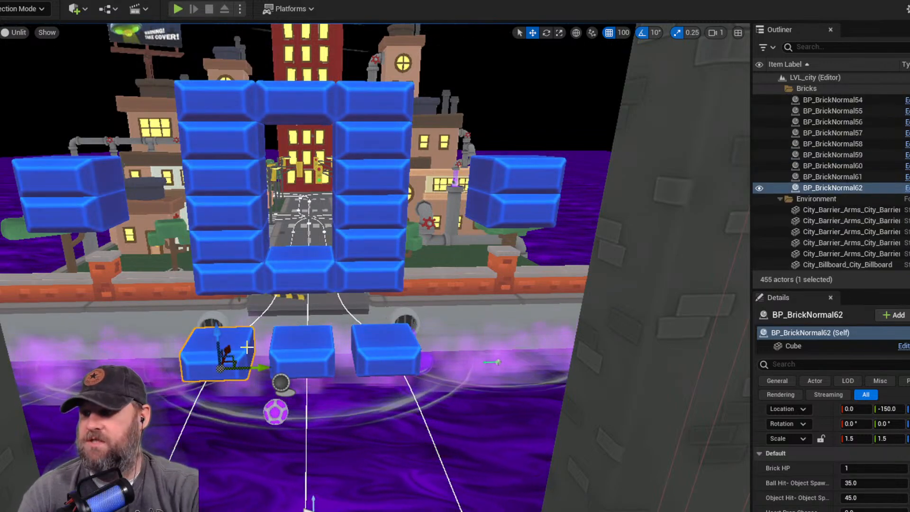
{"action": "left_click_drag", "start_coordinate": [311, 335], "coordinate": [379, 338], "text": "alt"}
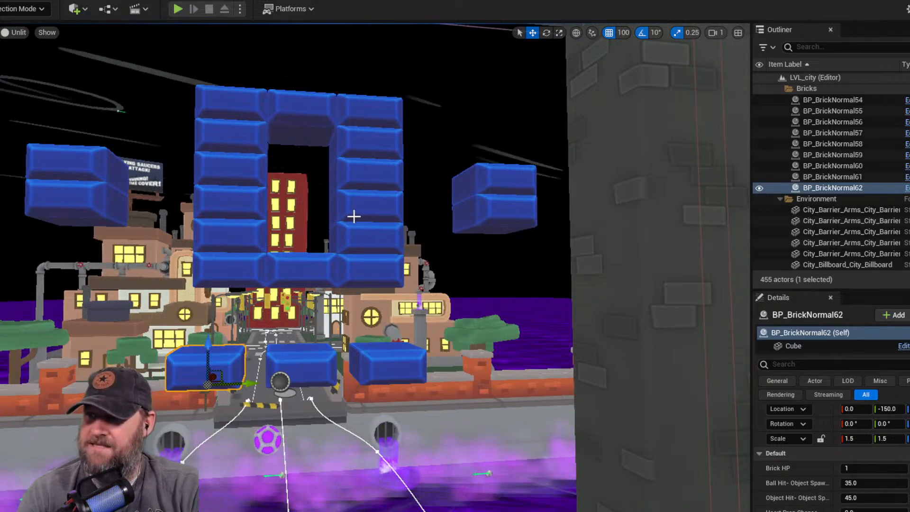
- Try duplicating an outer brick of the lower row downward, undo it, and delete the two outer bricks
{"action": "left_click", "coordinate": [395, 364], "text": "ctrl"}
{"action": "left_click_drag", "start_coordinate": [386, 350], "coordinate": [378, 403], "text": "alt"}
{"action": "key", "text": "ctrl+z"}
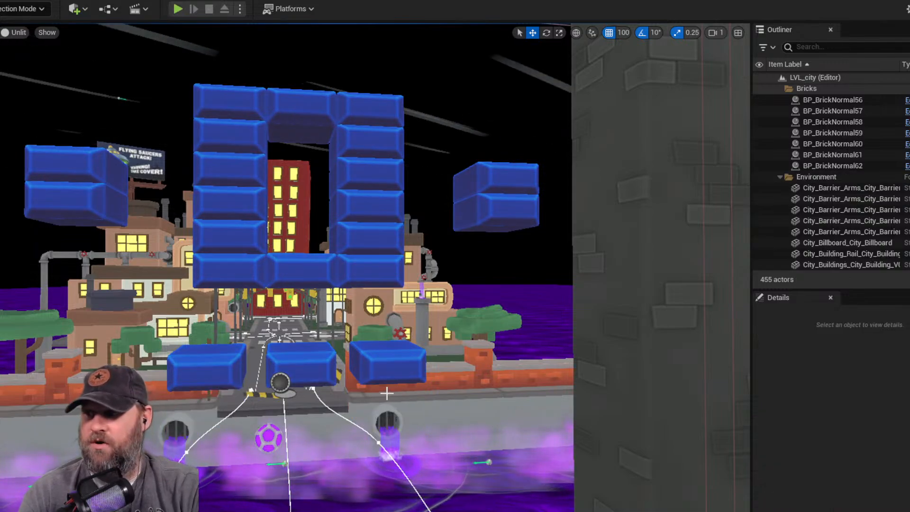
{"action": "key", "text": "ctrl+z"}
{"action": "left_click", "coordinate": [239, 371], "text": "ctrl"}
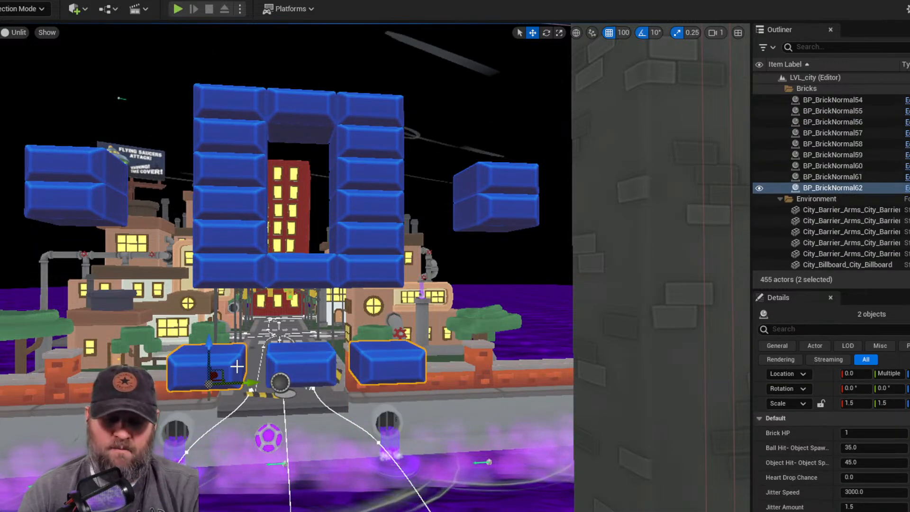
{"action": "key", "text": "Delete"}
- Find the BP_BrickNormal blueprint among the project assets and open it for editing
{"action": "scroll", "coordinate": [237, 366], "scroll_direction": "down", "scroll_amount": 6}
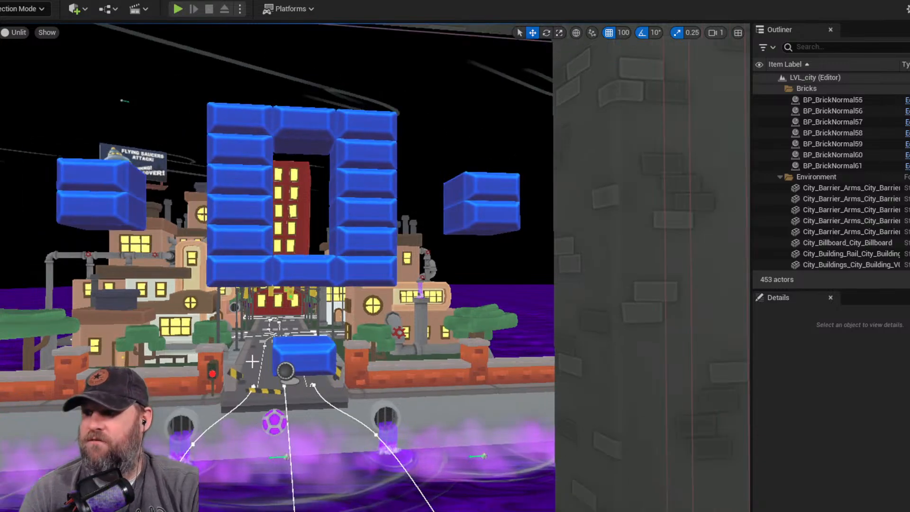
{"action": "left_click_drag", "start_coordinate": [237, 366], "coordinate": [237, 393], "text": "alt"}
{"action": "left_click_drag", "start_coordinate": [307, 268], "coordinate": [284, 318], "text": "alt"}
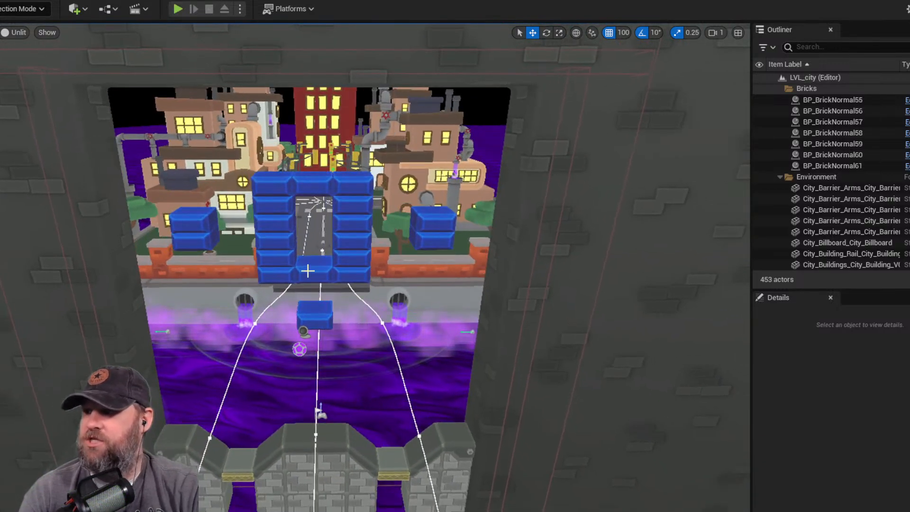
{"action": "left_click_drag", "start_coordinate": [307, 268], "coordinate": [332, 235], "text": "alt"}
{"action": "key", "text": "ctrl+space"}
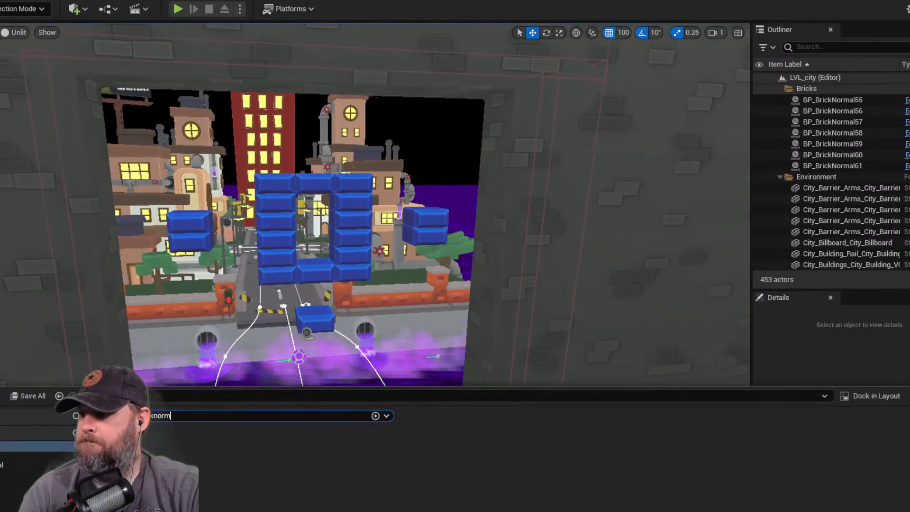
{"action": "double_click", "coordinate": [119, 411]}
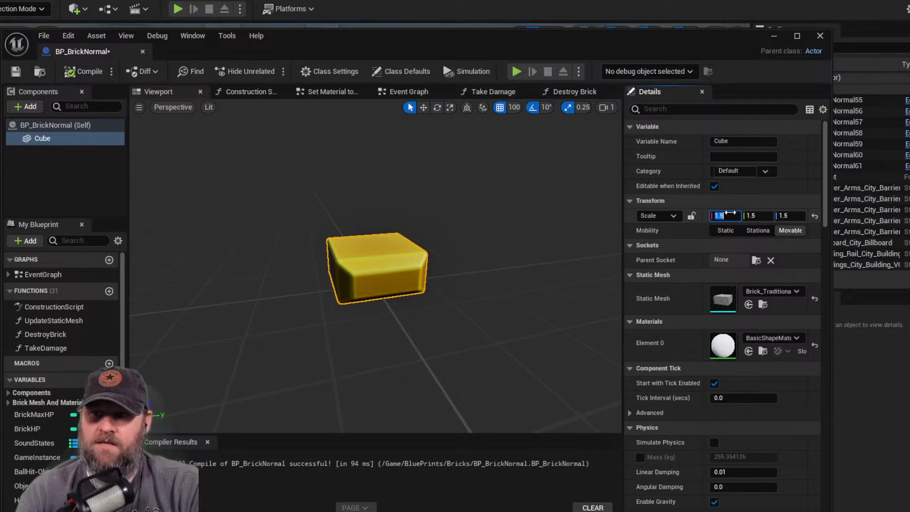
- Set the Cube component's scale to 1.0 on all three axes in BP_BrickNormal and return to the level
{"action": "type", "text": "1"}
{"action": "key", "text": "Return"}
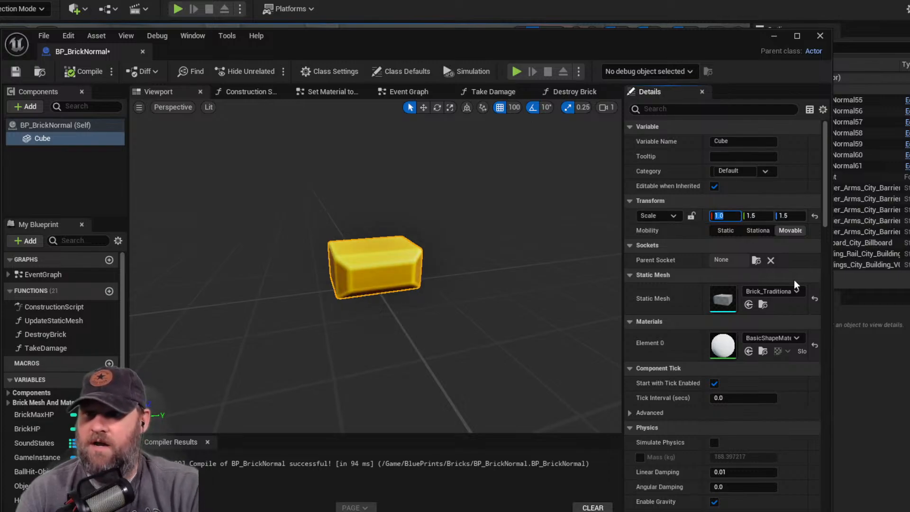
{"action": "left_click", "coordinate": [758, 216]}
{"action": "type", "text": "1"}
{"action": "key", "text": "Return"}
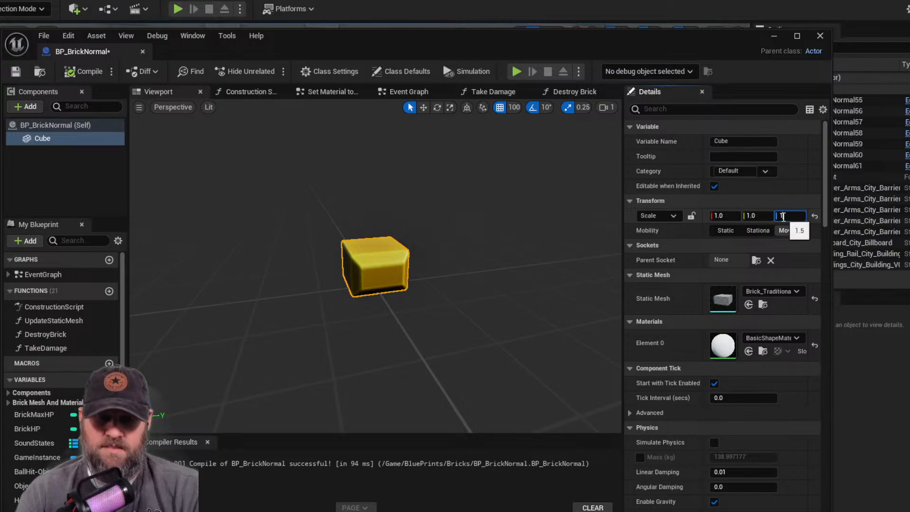
{"action": "left_click", "coordinate": [783, 216]}
{"action": "type", "text": "1"}
{"action": "key", "text": "Return"}
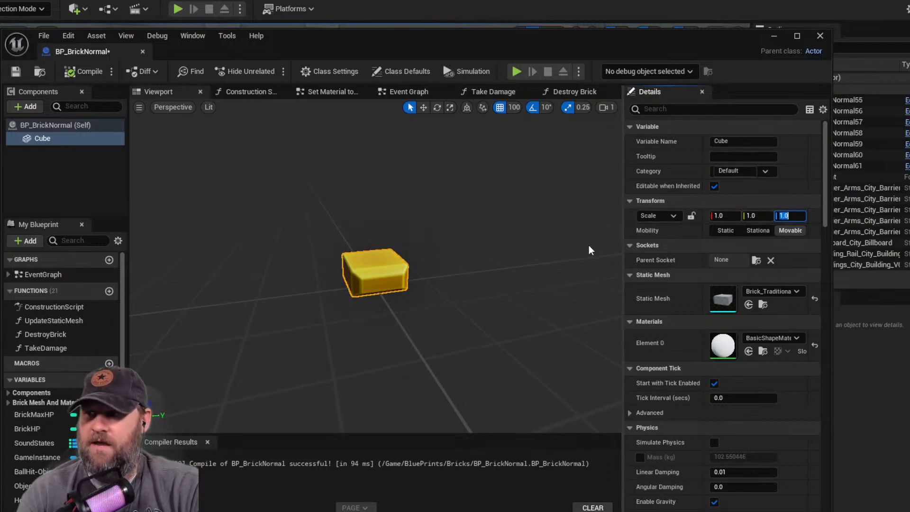
{"action": "left_click", "coordinate": [775, 37]}
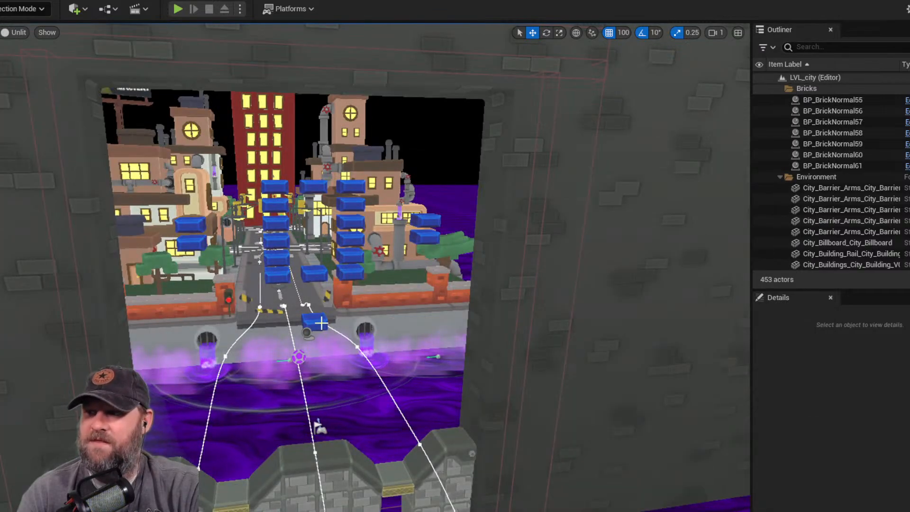
- Duplicate the single brick below the frame sideways along Y so the copy sits directly against it
{"action": "left_click", "coordinate": [313, 308]}
{"action": "scroll", "coordinate": [313, 306], "scroll_direction": "up", "scroll_amount": 5}
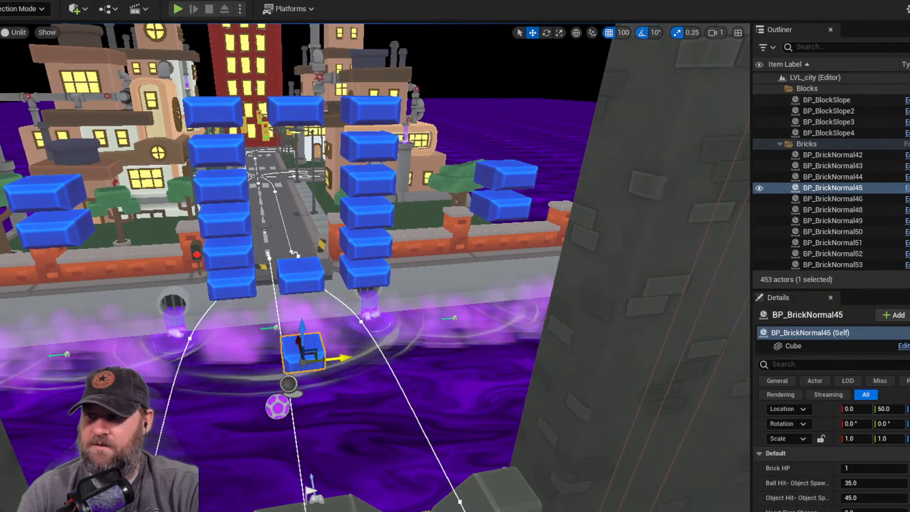
{"action": "left_click_drag", "start_coordinate": [344, 357], "coordinate": [376, 356], "text": "alt"}
- Duplicate the frame's bottom right brick outward to Y 300, and duplicate that copy straight up, leaving a gap between them
{"action": "left_click", "coordinate": [367, 271]}
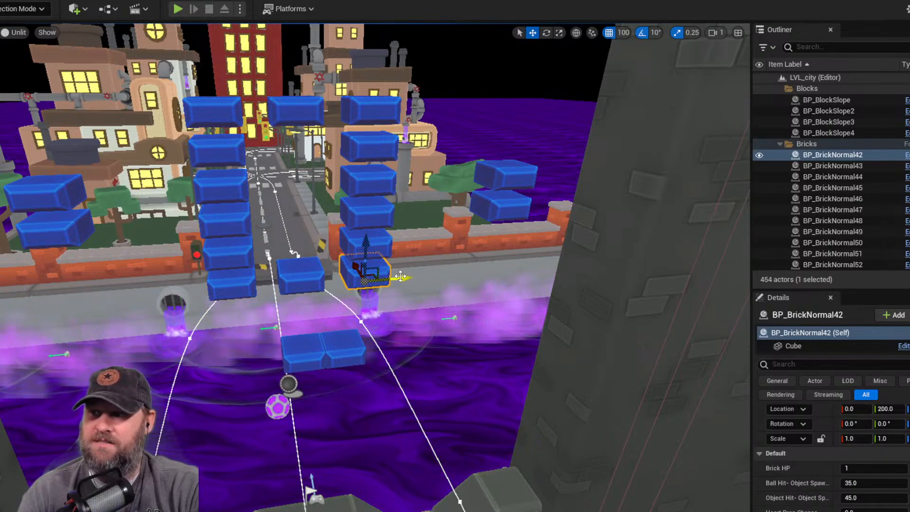
{"action": "left_click_drag", "start_coordinate": [406, 279], "coordinate": [429, 275], "text": "alt"}
{"action": "left_click_drag", "start_coordinate": [408, 240], "coordinate": [403, 180], "text": "alt"}
{"action": "scroll", "coordinate": [400, 242], "scroll_direction": "up", "scroll_amount": 2}
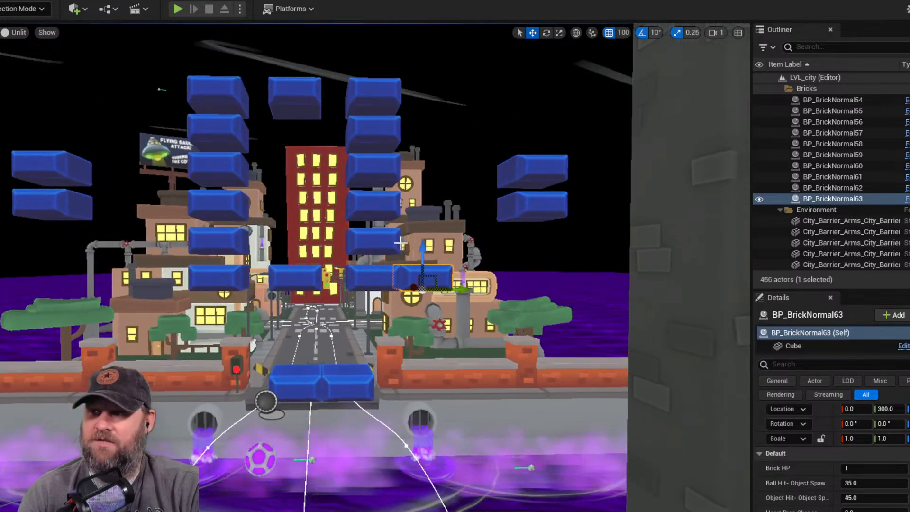
{"action": "left_click_drag", "start_coordinate": [420, 251], "coordinate": [421, 205], "text": "alt"}
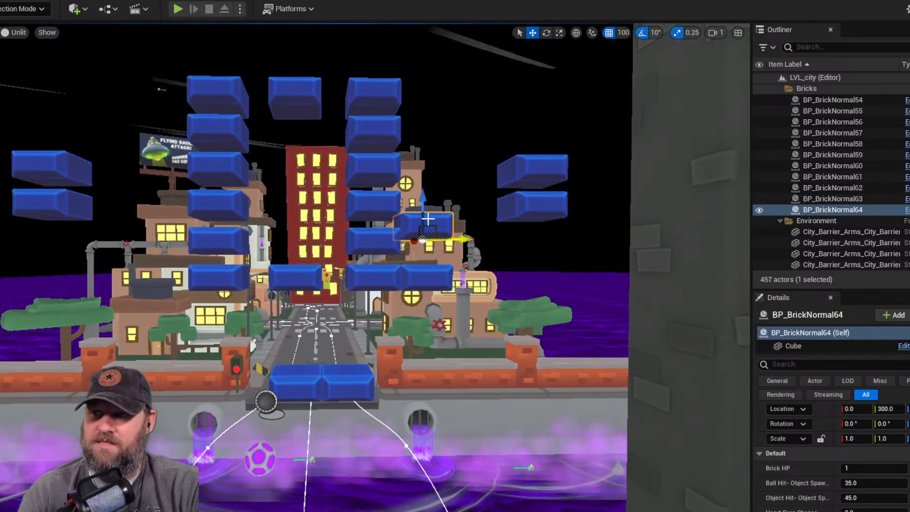
- Set the position grid snap size to 50, fill the gap at Y 300 with a brick, and duplicate two stacked bricks at Y 400
{"action": "left_click", "coordinate": [619, 33]}
{"action": "left_click", "coordinate": [635, 97]}
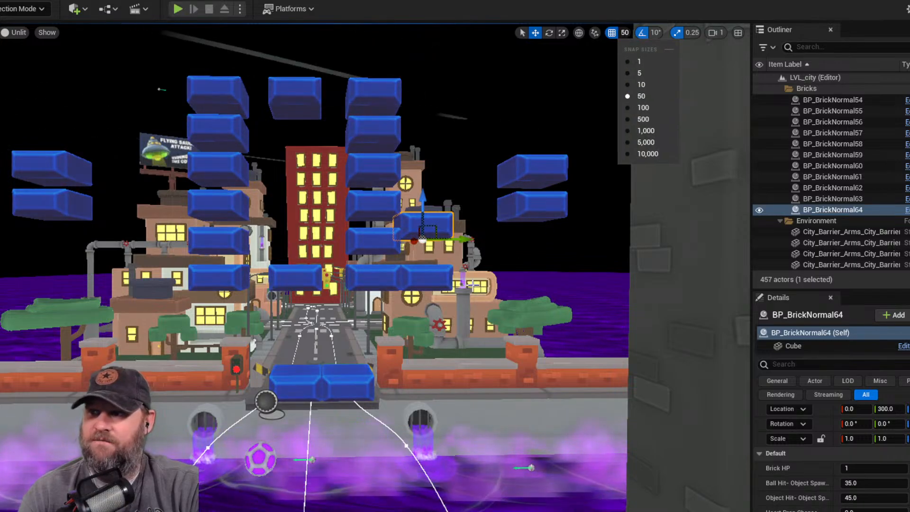
{"action": "left_click", "coordinate": [428, 205]}
{"action": "key", "text": "ctrl+z"}
{"action": "left_click_drag", "start_coordinate": [424, 195], "coordinate": [422, 226], "text": "alt"}
{"action": "left_click_drag", "start_coordinate": [465, 262], "coordinate": [516, 263], "text": "alt"}
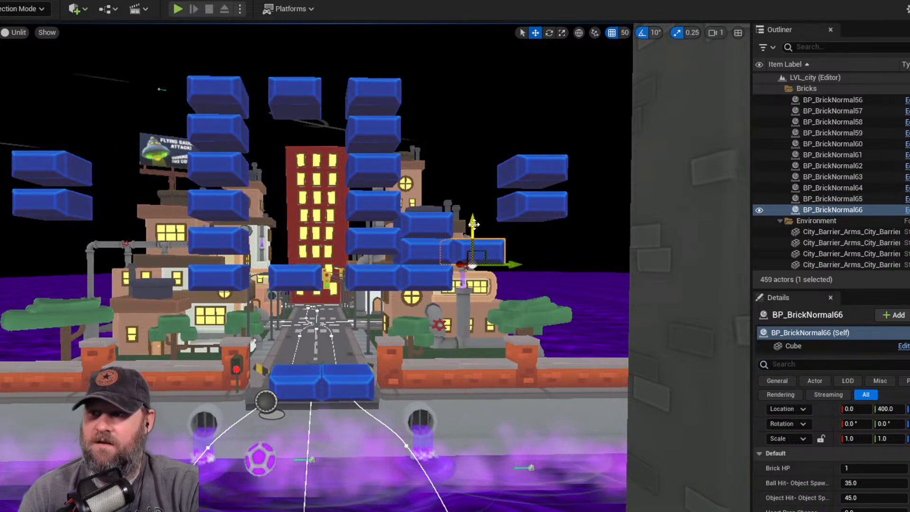
{"action": "left_click_drag", "start_coordinate": [472, 224], "coordinate": [469, 201], "text": "alt"}
- Try copying the inner corner block beside the right bridge to Y 420 and stacking a second copy above it, and delete both copies
{"action": "scroll", "coordinate": [362, 443], "scroll_direction": "down", "scroll_amount": 5}
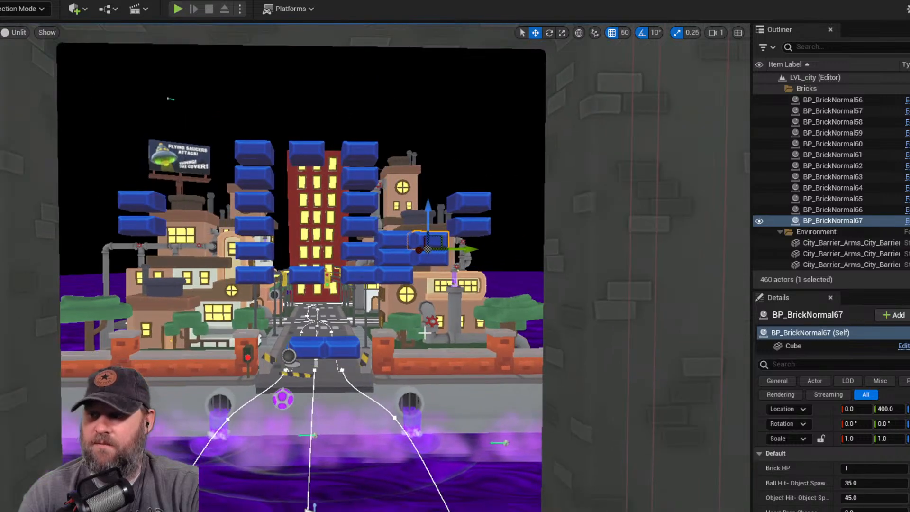
{"action": "scroll", "coordinate": [362, 444], "scroll_direction": "down", "scroll_amount": 2}
{"action": "left_click", "coordinate": [375, 468]}
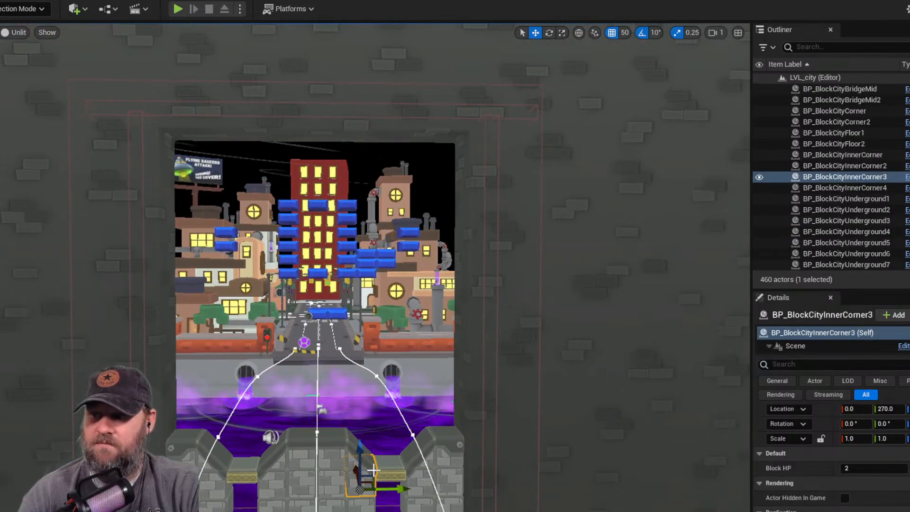
{"action": "key", "text": "f"}
{"action": "scroll", "coordinate": [374, 468], "scroll_direction": "down", "scroll_amount": 2}
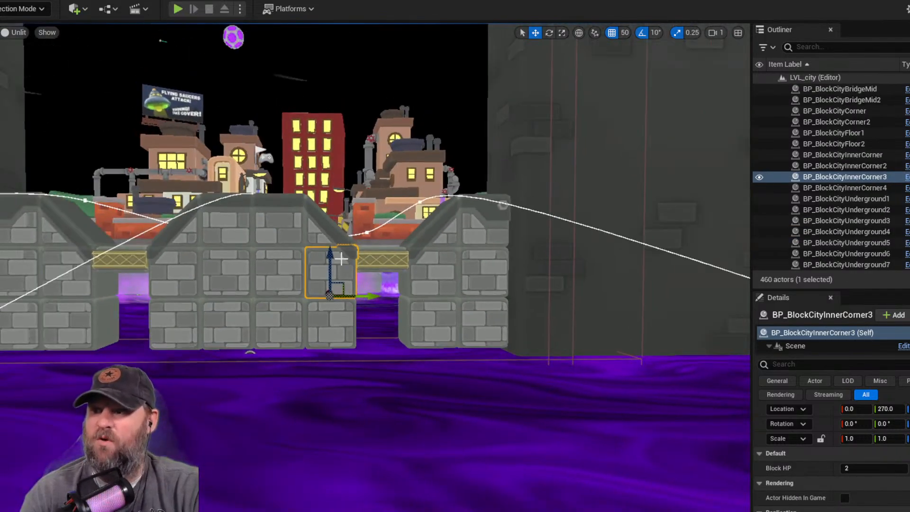
{"action": "scroll", "coordinate": [299, 233], "scroll_direction": "up", "scroll_amount": 2}
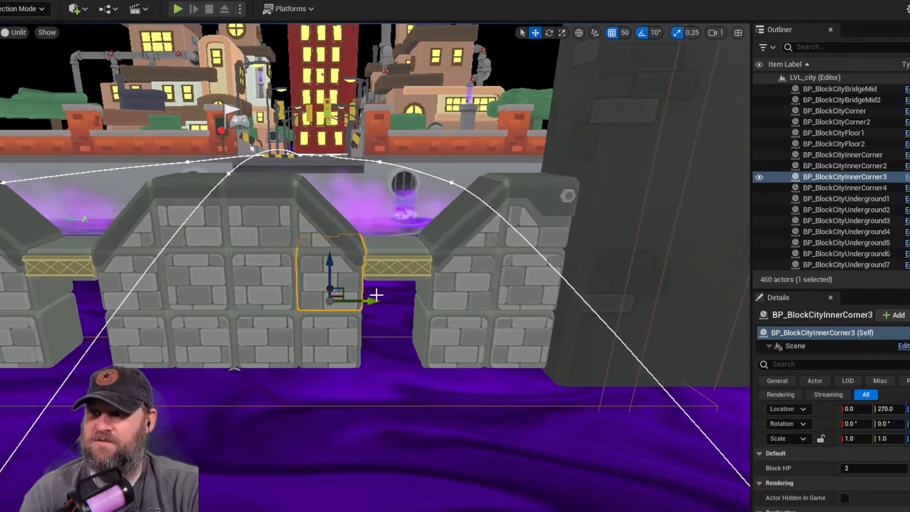
{"action": "left_click_drag", "start_coordinate": [377, 295], "coordinate": [423, 300], "text": "alt"}
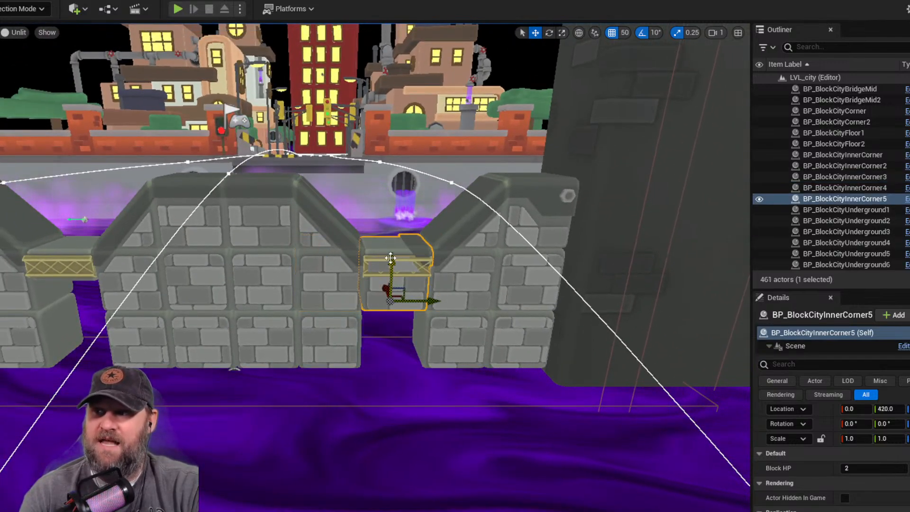
{"action": "left_click_drag", "start_coordinate": [390, 257], "coordinate": [406, 187], "text": "alt"}
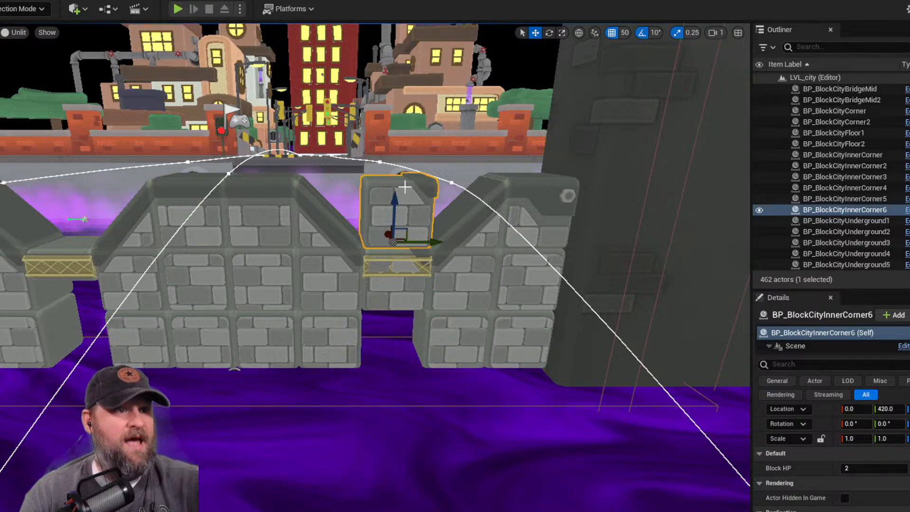
{"action": "left_click", "coordinate": [394, 292], "text": "ctrl"}
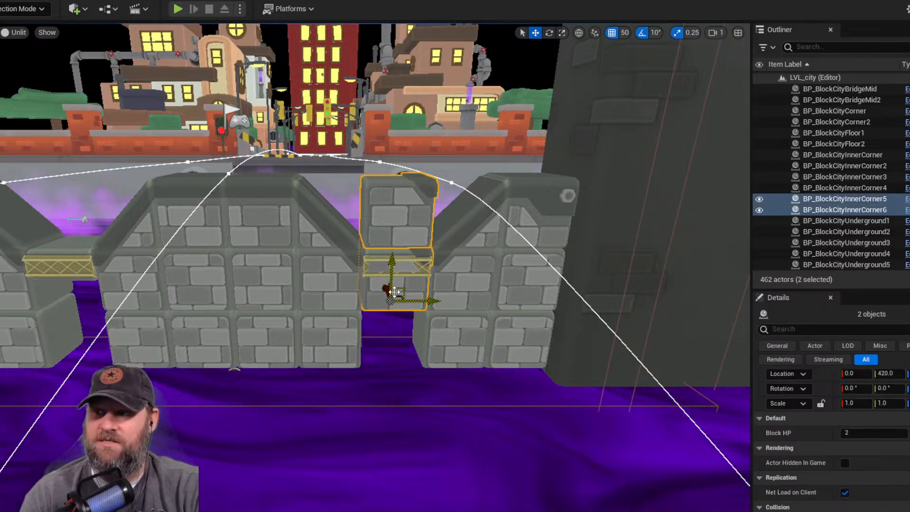
{"action": "key", "text": "Delete"}
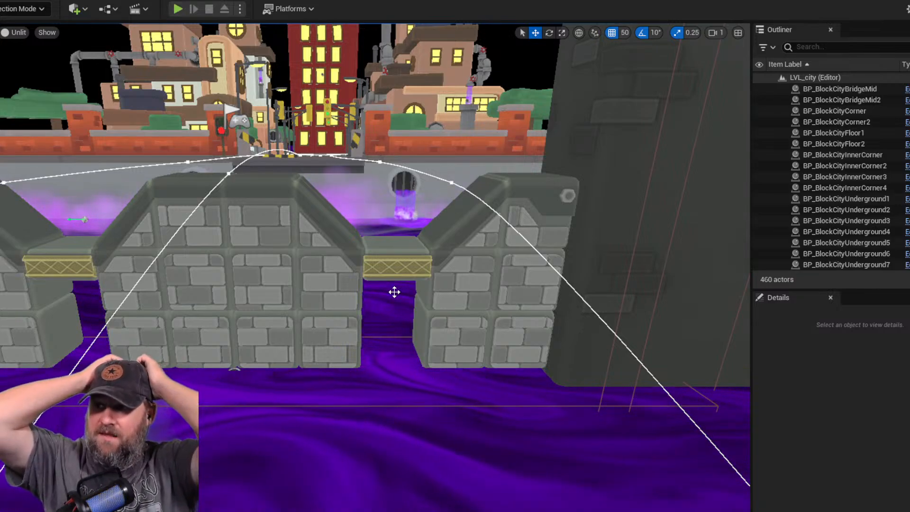
- Try duplicating the middle wall's right inner corner block straight up above the wall, and delete the copy
{"action": "scroll", "coordinate": [395, 292], "scroll_direction": "down", "scroll_amount": 6}
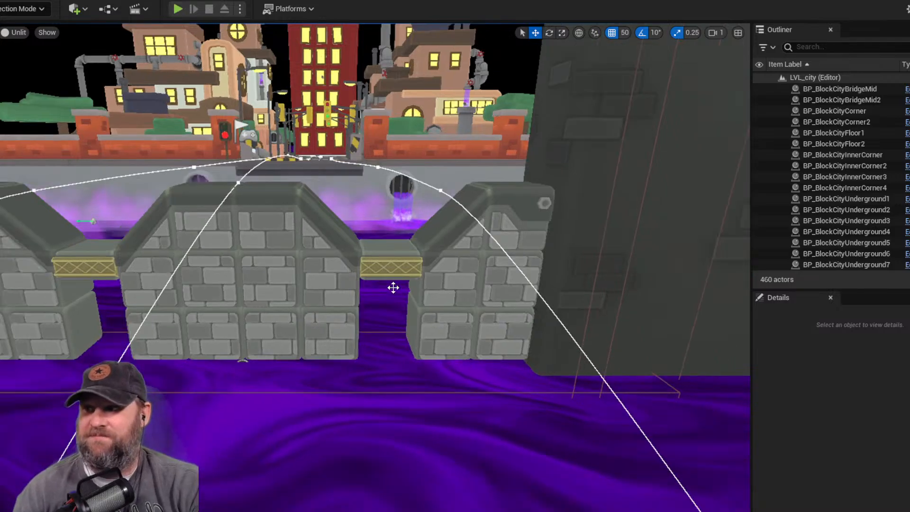
{"action": "scroll", "coordinate": [372, 249], "scroll_direction": "down", "scroll_amount": 4}
{"action": "middle_click_drag", "start_coordinate": [220, 262], "coordinate": [220, 180]}
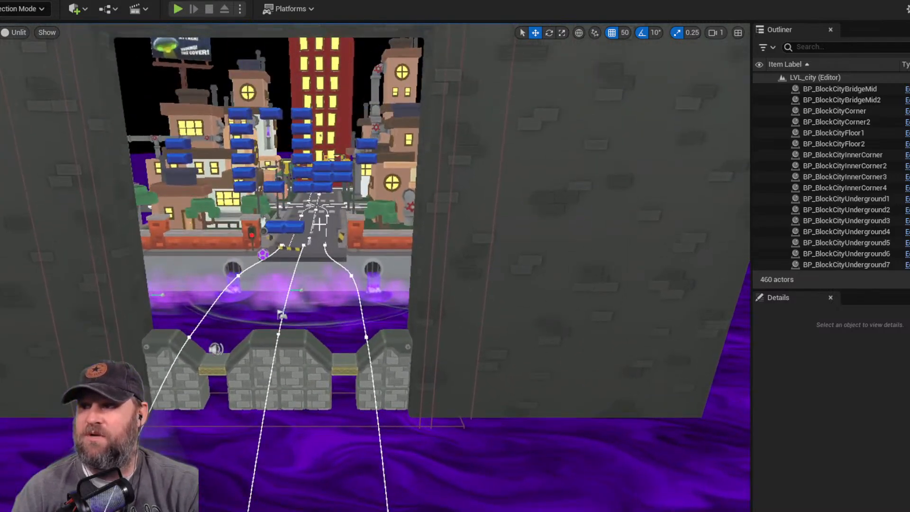
{"action": "scroll", "coordinate": [220, 262], "scroll_direction": "up", "scroll_amount": 3}
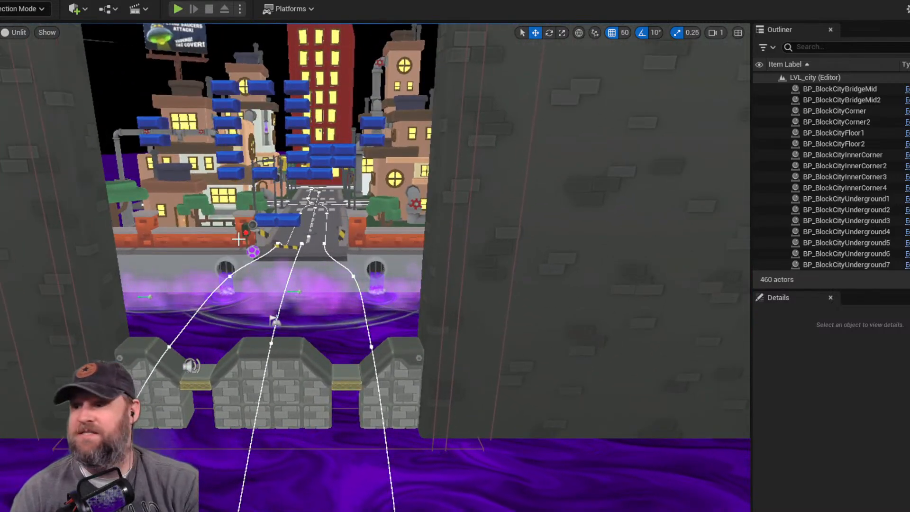
{"action": "left_click", "coordinate": [320, 372]}
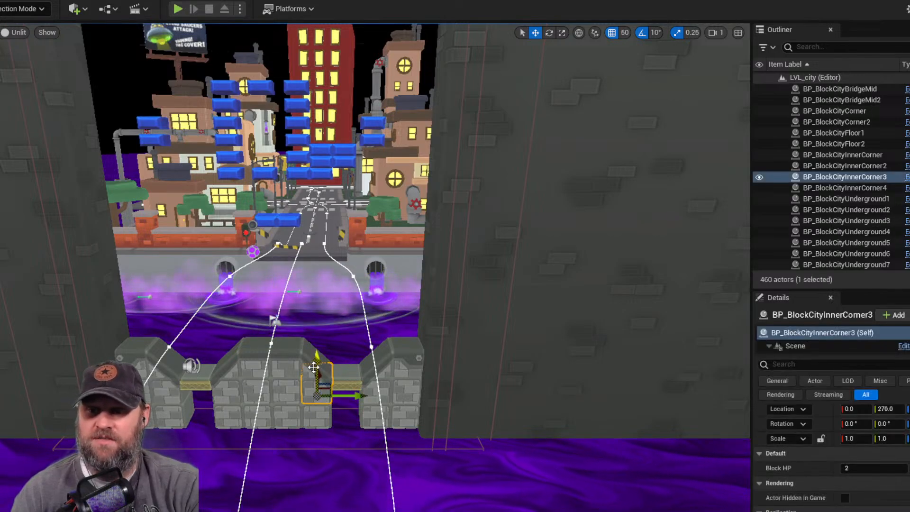
{"action": "left_click_drag", "start_coordinate": [318, 354], "coordinate": [318, 341], "text": "alt"}
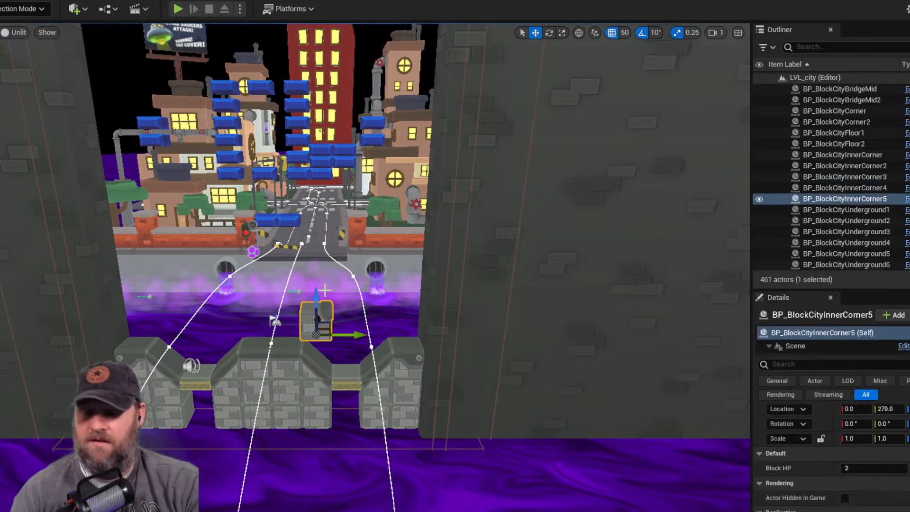
{"action": "key", "text": "Delete"}
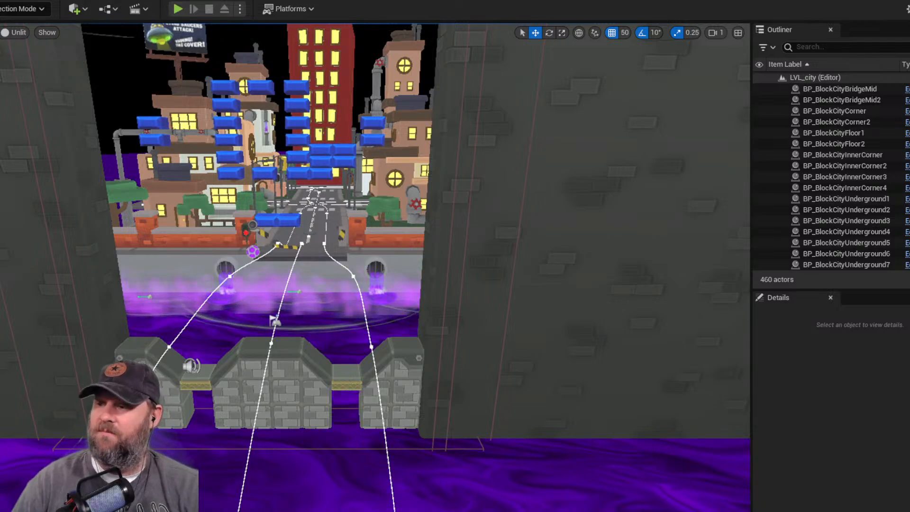
- Select the floor block atop the middle wall and search the project assets for "blockcityfloor"
{"action": "left_click_drag", "start_coordinate": [262, 406], "coordinate": [289, 361], "text": "alt"}
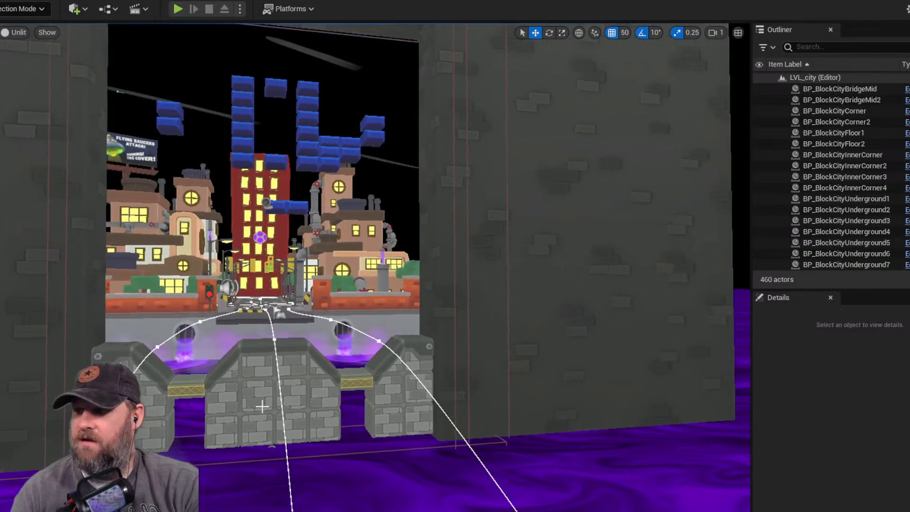
{"action": "scroll", "coordinate": [262, 405], "scroll_direction": "up", "scroll_amount": 2}
{"action": "left_click", "coordinate": [281, 385]}
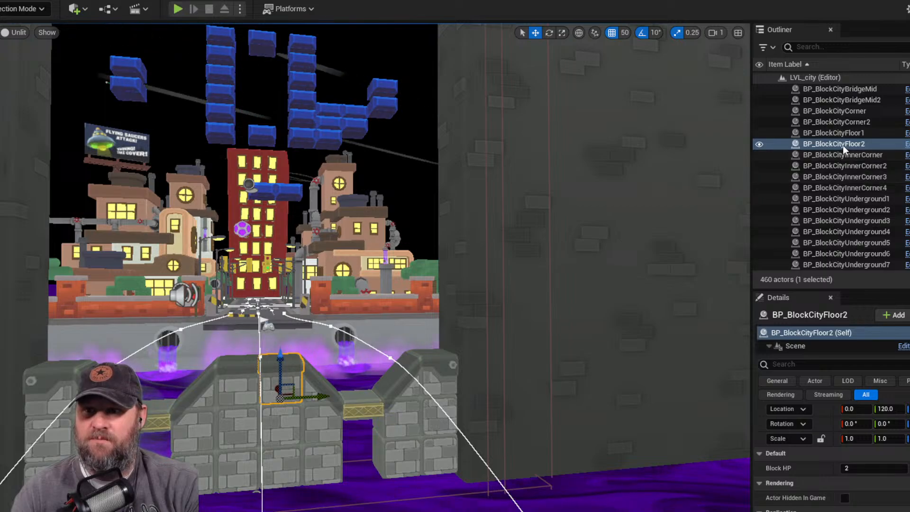
{"action": "mouse_move", "coordinate": [350, 511]}
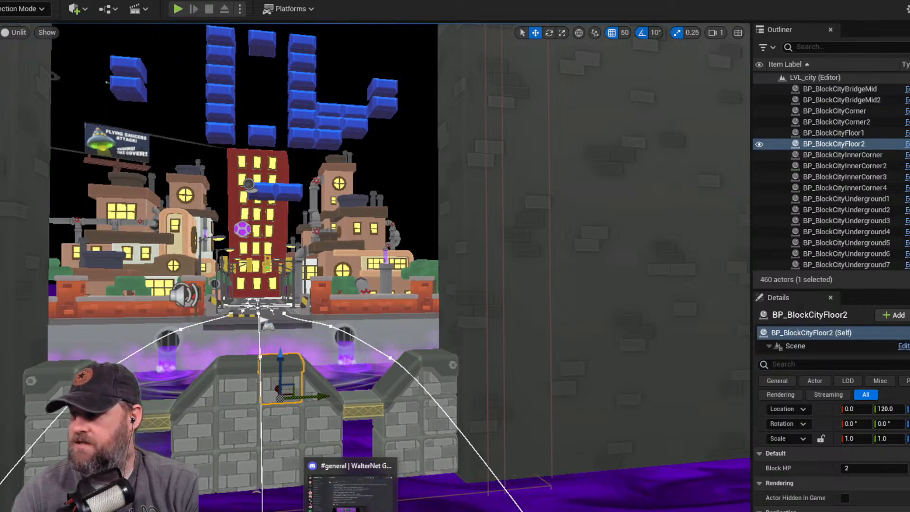
{"action": "key", "text": "ctrl+space"}
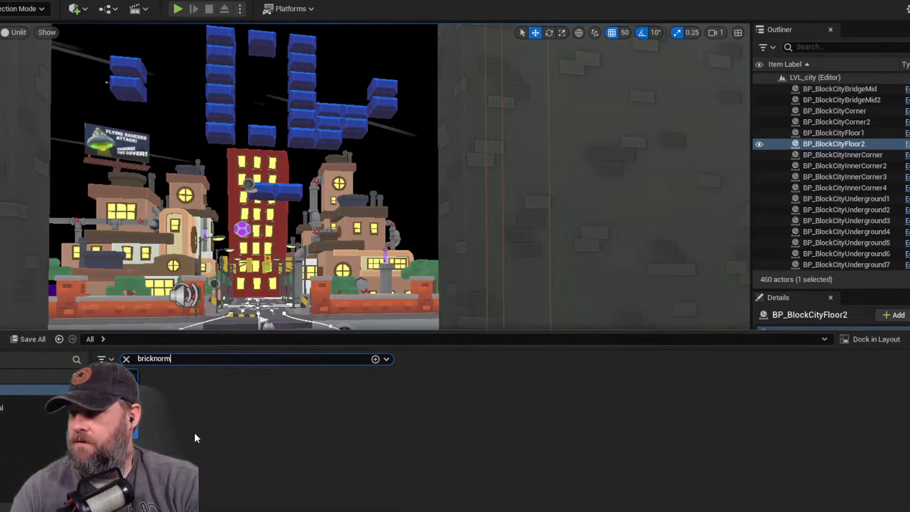
{"action": "left_click_drag", "start_coordinate": [171, 359], "coordinate": [143, 359]}
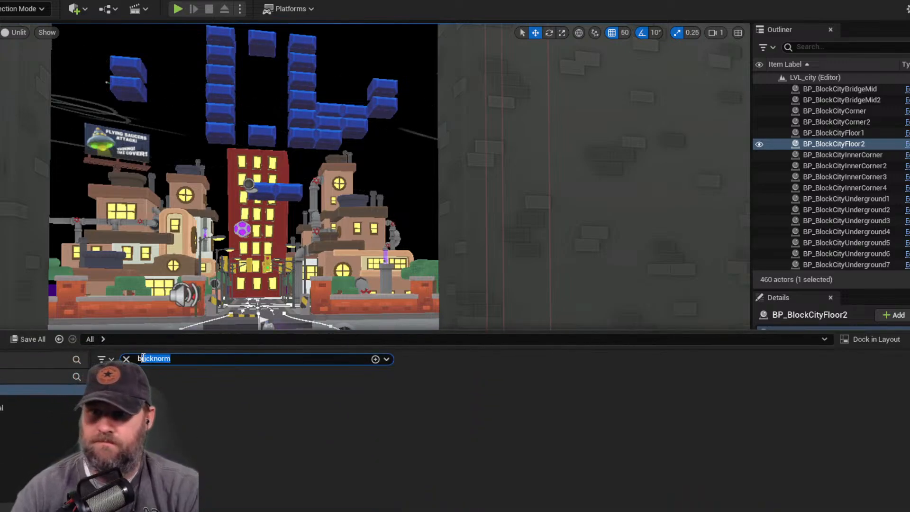
{"action": "key", "text": "BackSpace"}
{"action": "key", "text": "BackSpace"}
{"action": "type", "text": "c"}
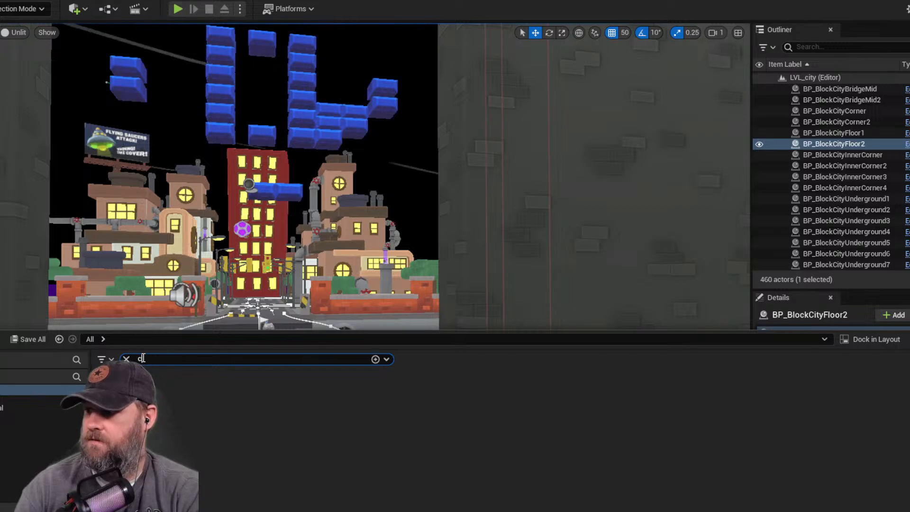
{"action": "type", "text": "lockcit"}
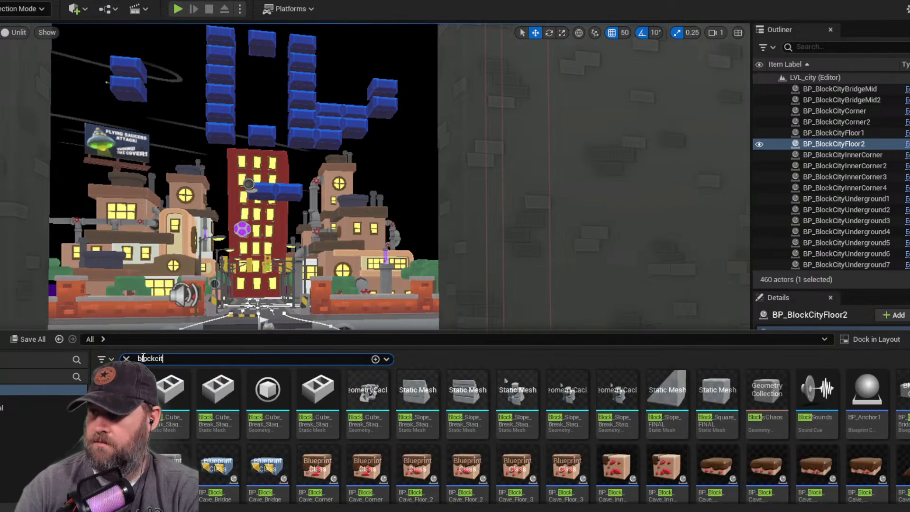
{"action": "type", "text": "yfloor"}
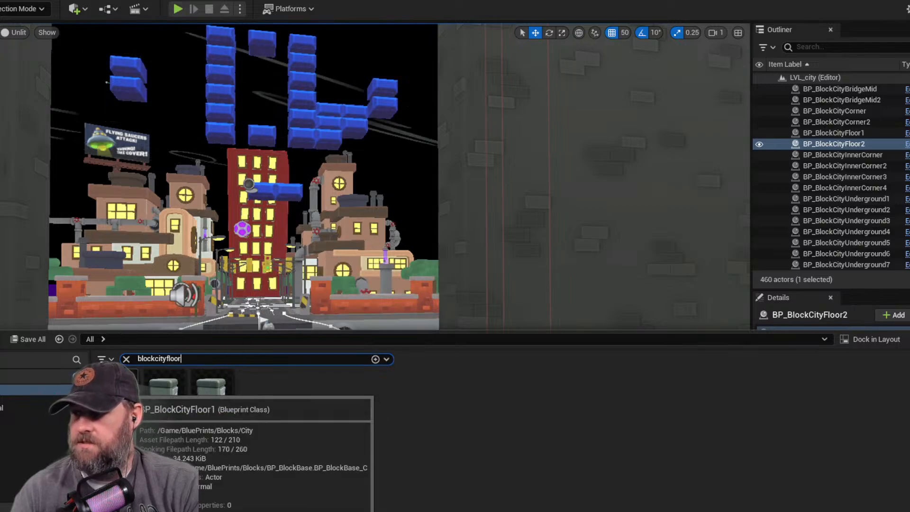
- Open the BP_BlockCityFloor1 blueprint to check its defaults, close it and minimize the blueprint editor window
{"action": "double_click", "coordinate": [127, 391]}
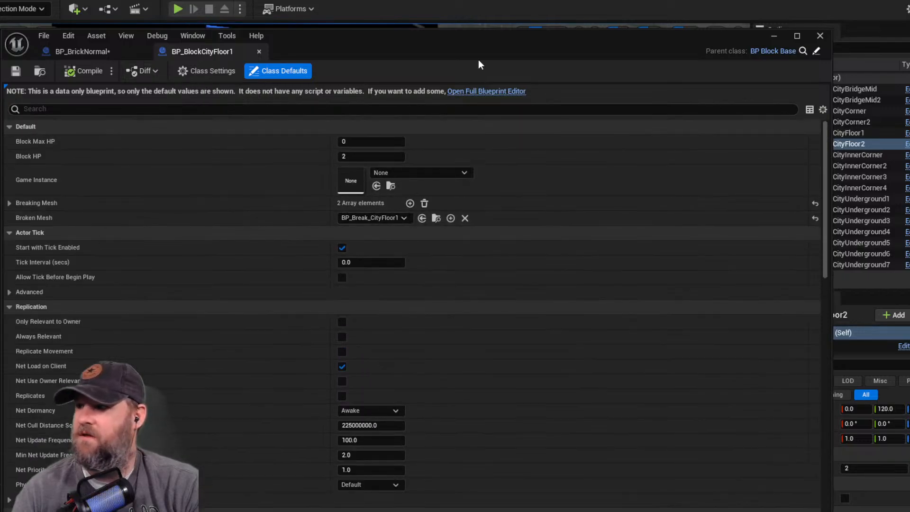
{"action": "left_click", "coordinate": [259, 51]}
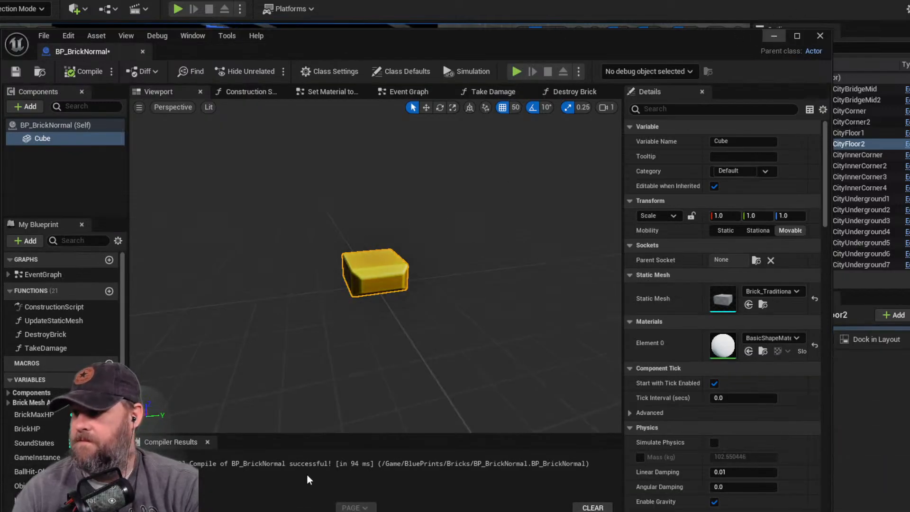
{"action": "left_click", "coordinate": [775, 37]}
- Open the BP_BlockCityFloor2 blueprint from the "blockcityfloor" results, check its class settings, and show it in the full blueprint editor
{"action": "key", "text": "ctrl+space"}
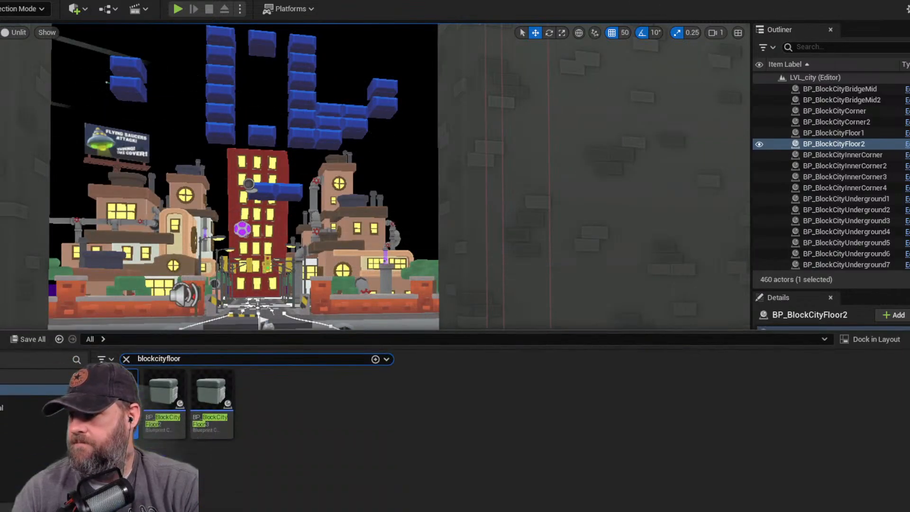
{"action": "left_click", "coordinate": [176, 419]}
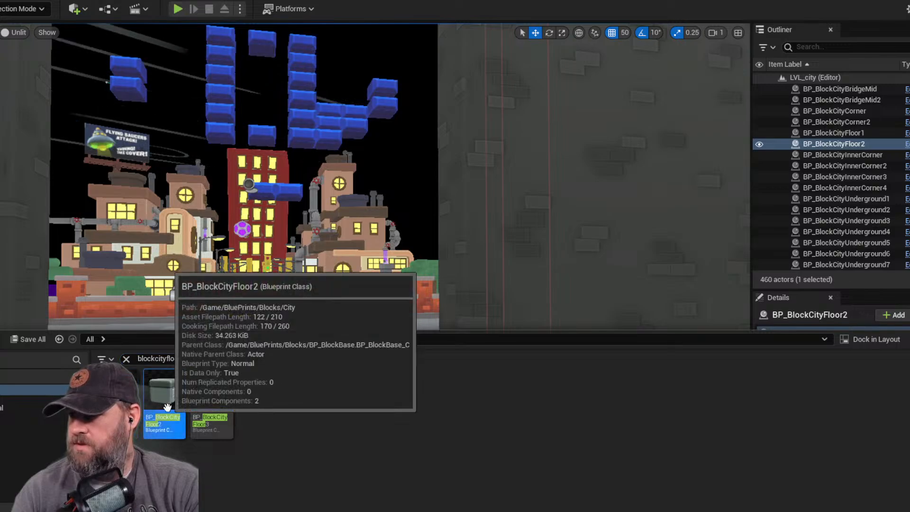
{"action": "left_click", "coordinate": [284, 422]}
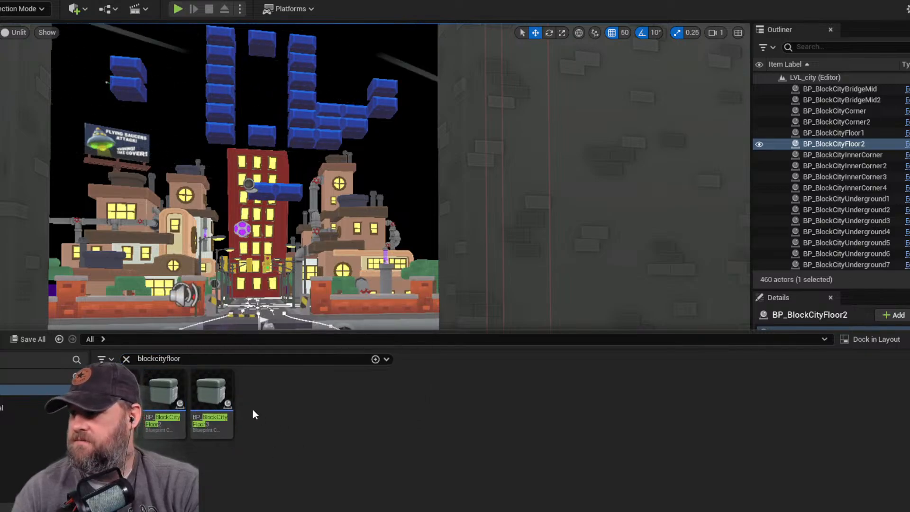
{"action": "left_click", "coordinate": [199, 359]}
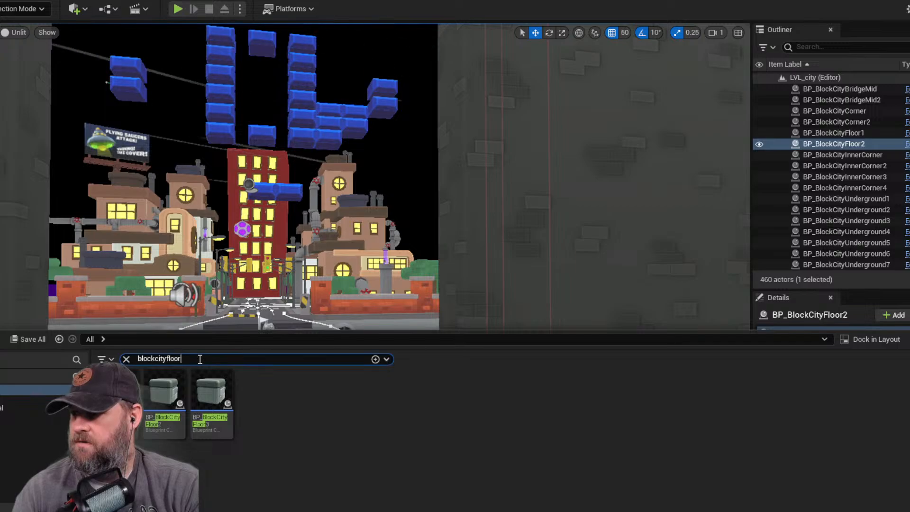
{"action": "double_click", "coordinate": [170, 391]}
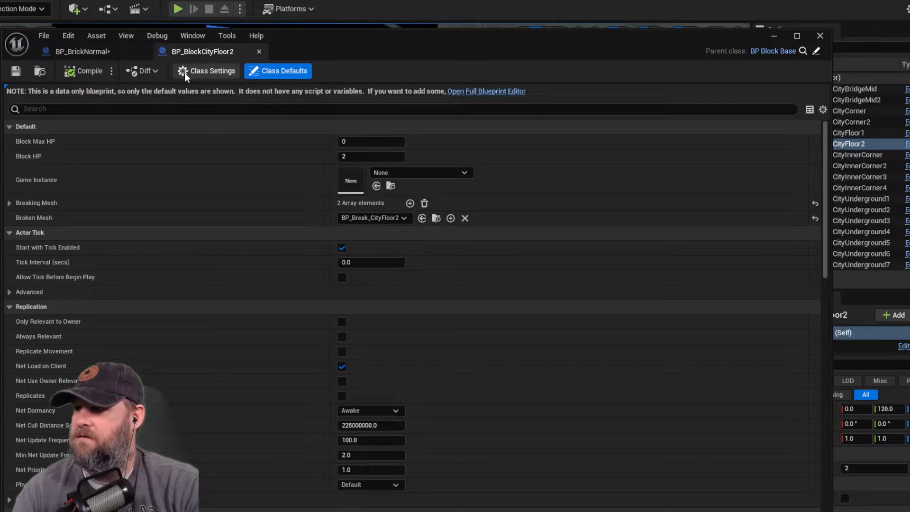
{"action": "left_click", "coordinate": [201, 72]}
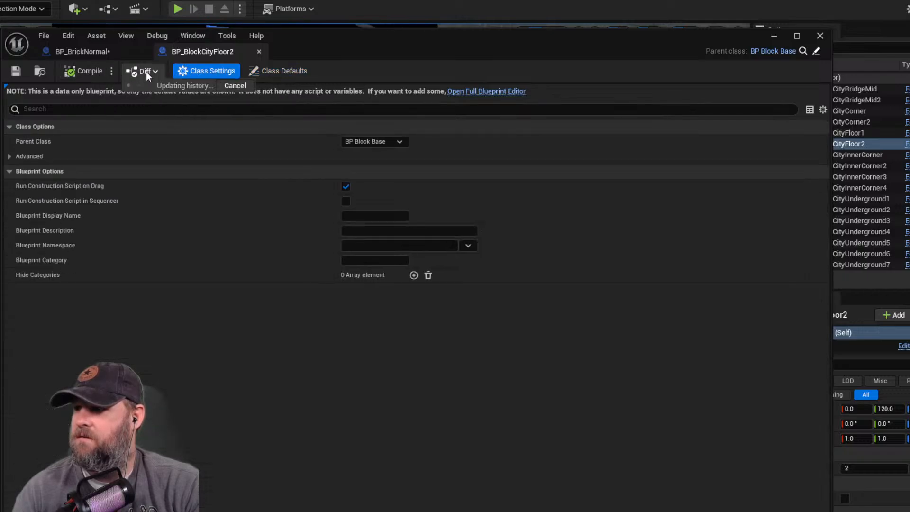
{"action": "left_click", "coordinate": [101, 52]}
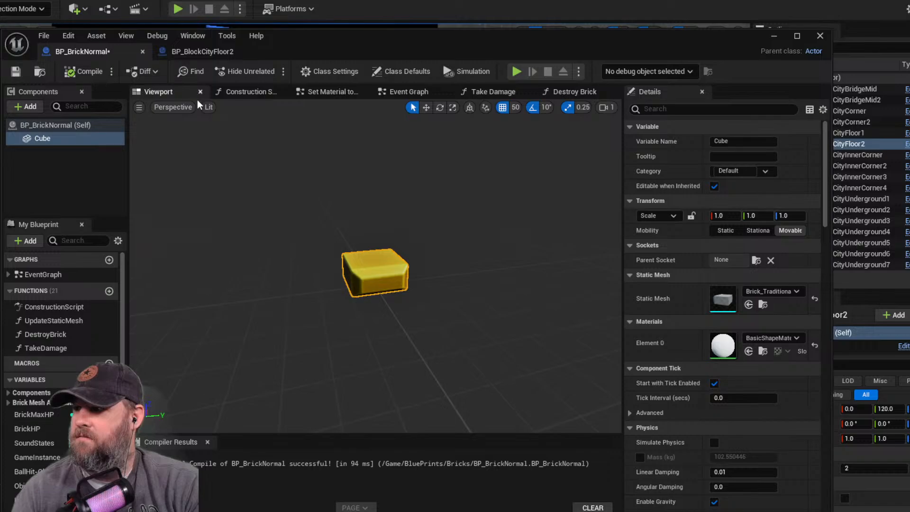
{"action": "left_click", "coordinate": [210, 56]}
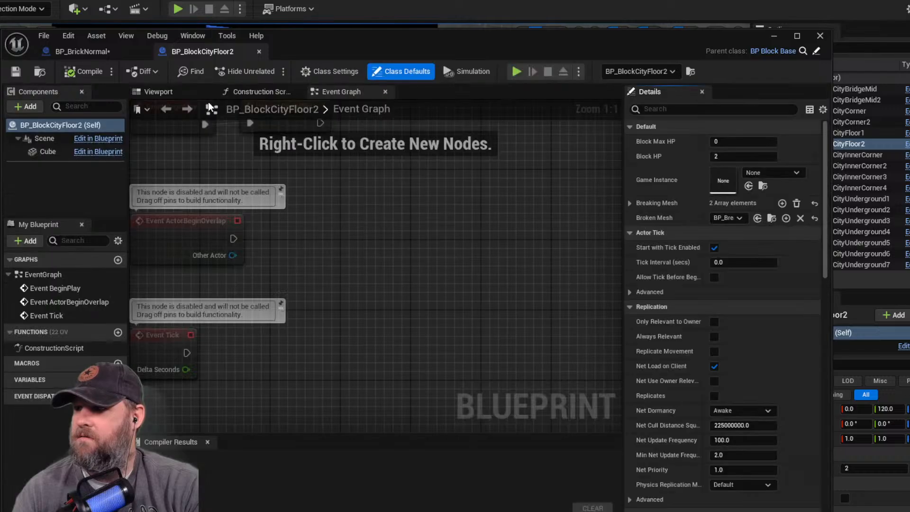
- Inspect the transform of BP_BlockCityFloor2's Cube in the preview, close the blueprint and return to the level
{"action": "left_click", "coordinate": [189, 93]}
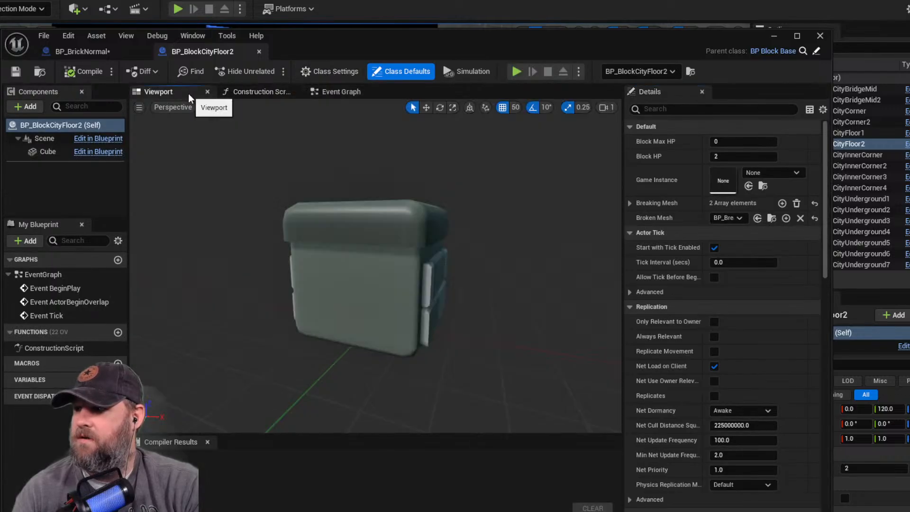
{"action": "left_click", "coordinate": [374, 270]}
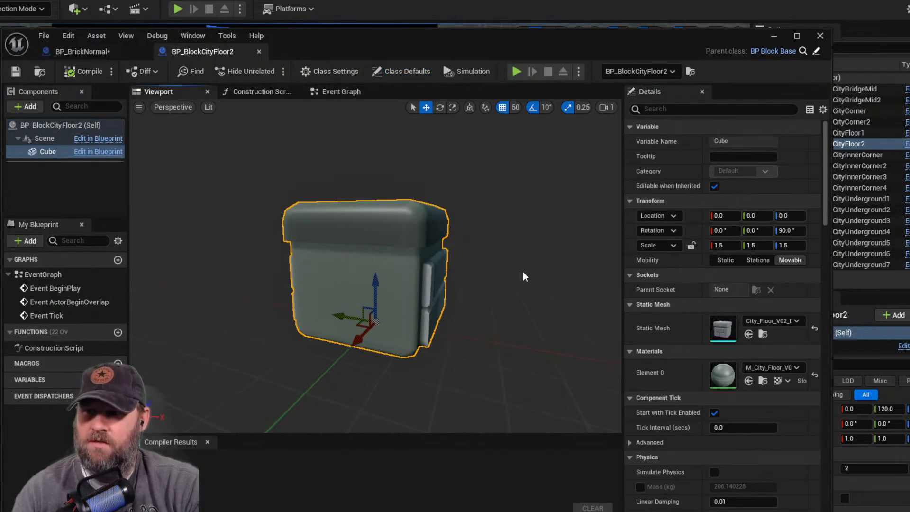
{"action": "left_click_drag", "start_coordinate": [379, 283], "coordinate": [438, 273], "text": "alt"}
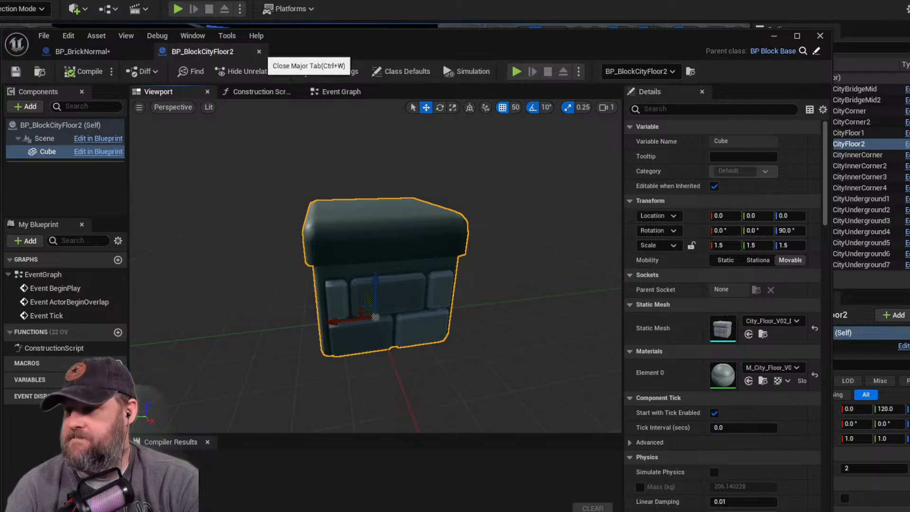
{"action": "left_click", "coordinate": [259, 52]}
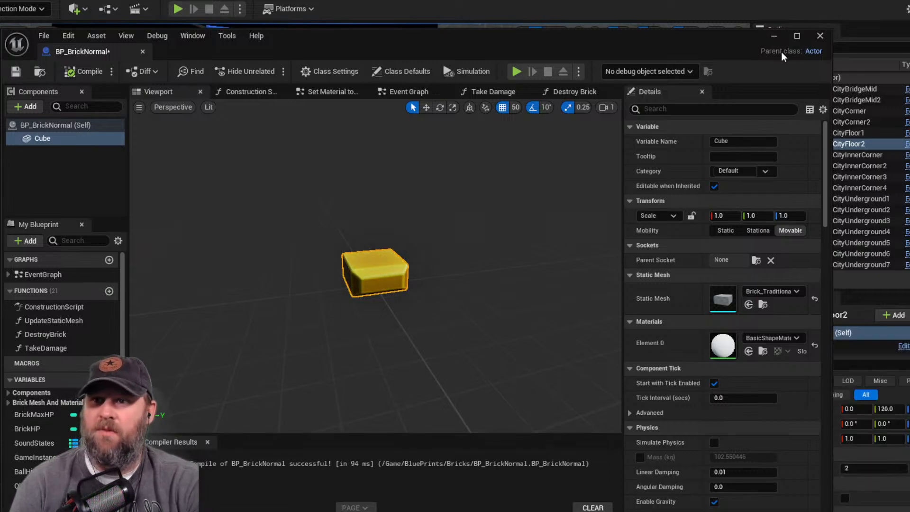
{"action": "left_click", "coordinate": [775, 36]}
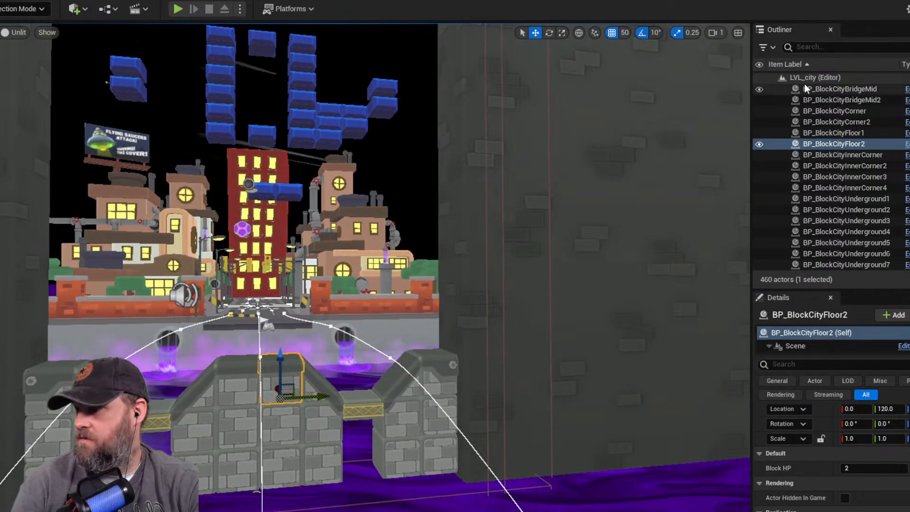
- Search the project assets for "blockbase" and open the parent blueprint BP_BlockBase with its 3D preview showing
{"action": "key", "text": "ctrl+space"}
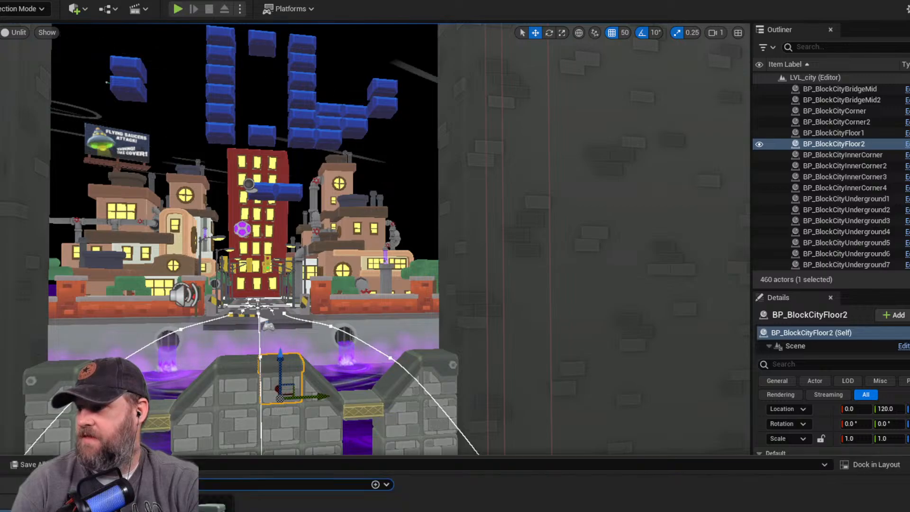
{"action": "type", "text": "blockcityfloor"}
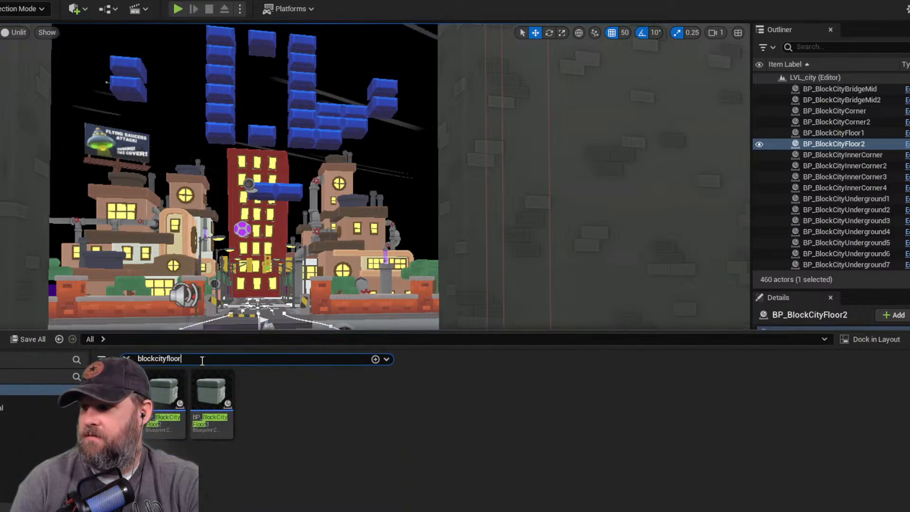
{"action": "left_click_drag", "start_coordinate": [202, 361], "coordinate": [140, 358]}
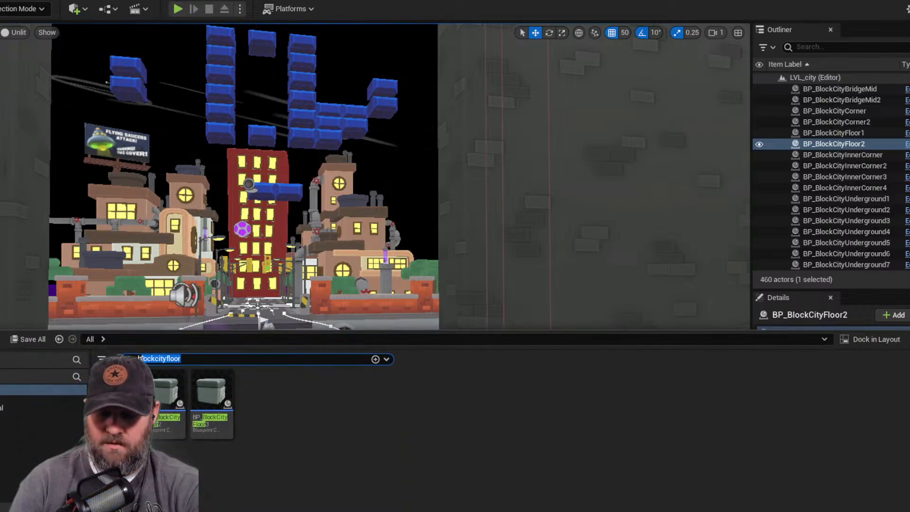
{"action": "type", "text": "block"}
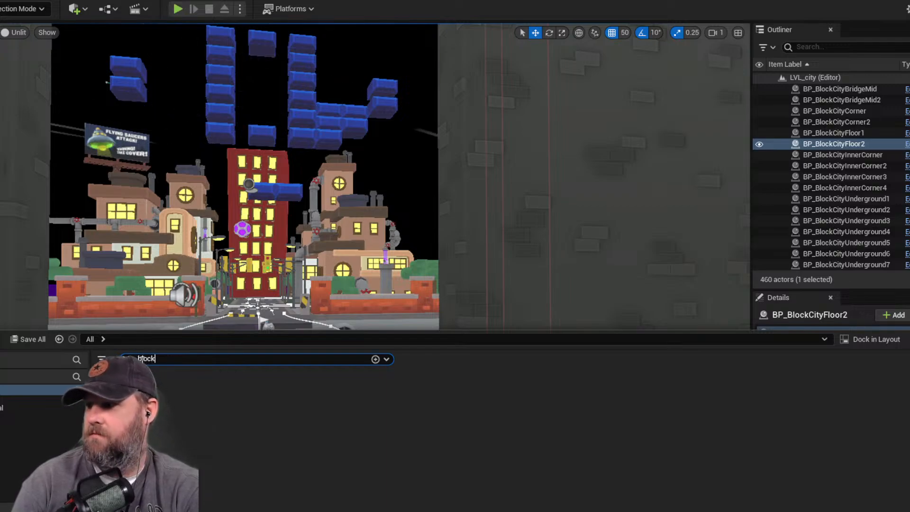
{"action": "type", "text": "base"}
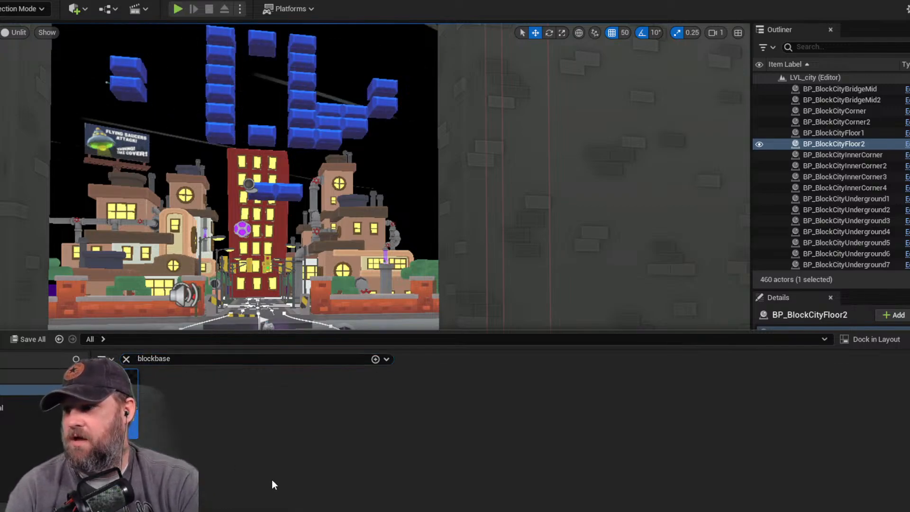
{"action": "double_click", "coordinate": [114, 393]}
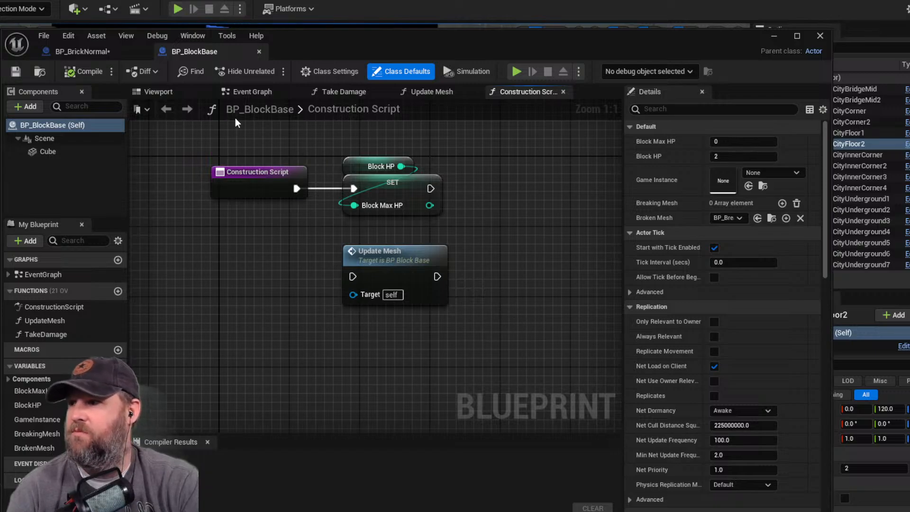
{"action": "left_click", "coordinate": [172, 90]}
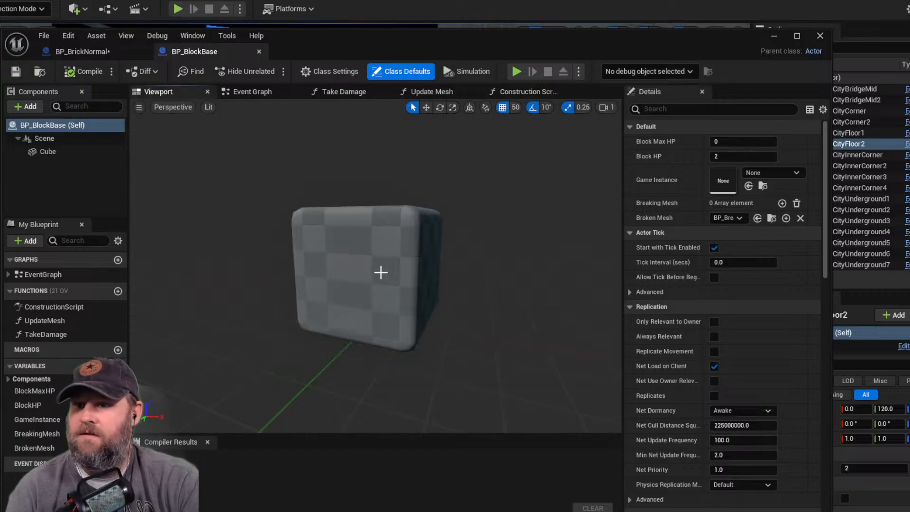
- Set the scale of BP_BlockBase's Cube to 1.0 on X, Y and Z, and compile the blueprint
{"action": "left_click", "coordinate": [422, 284]}
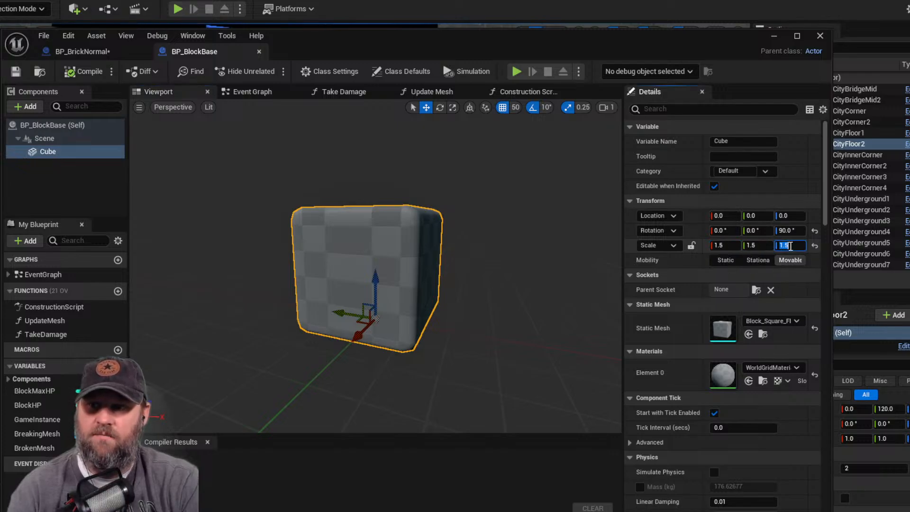
{"action": "left_click", "coordinate": [786, 245]}
{"action": "type", "text": "1"}
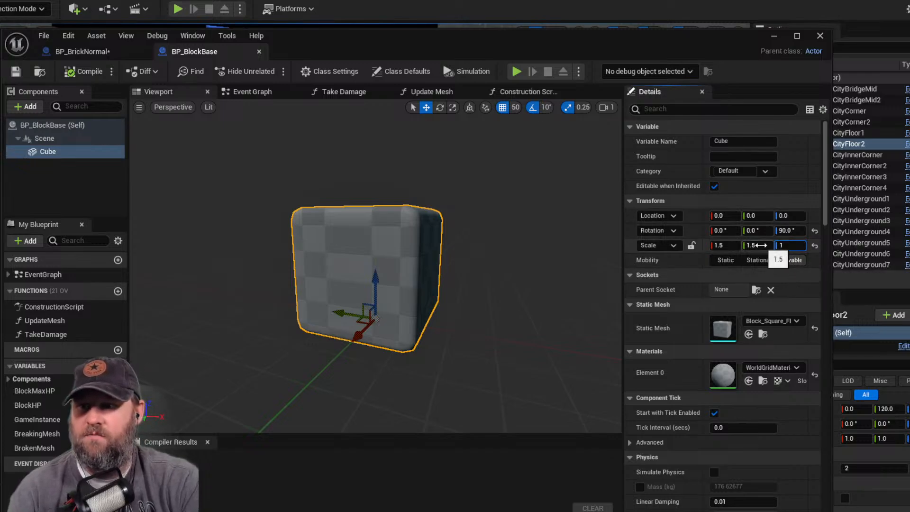
{"action": "left_click", "coordinate": [762, 246]}
{"action": "type", "text": "1"}
{"action": "left_click", "coordinate": [732, 247]}
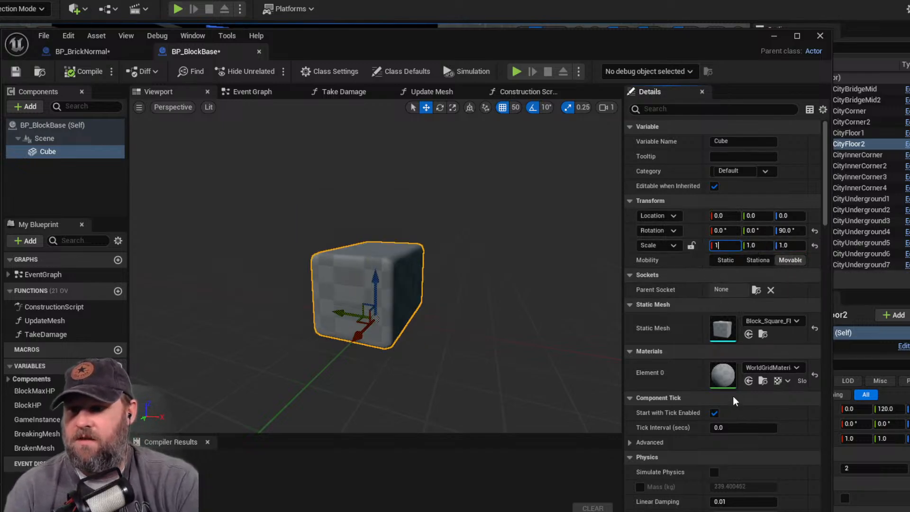
{"action": "scroll", "coordinate": [379, 264], "scroll_direction": "down", "scroll_amount": 4}
{"action": "left_click_drag", "start_coordinate": [438, 264], "coordinate": [351, 265], "text": "alt"}
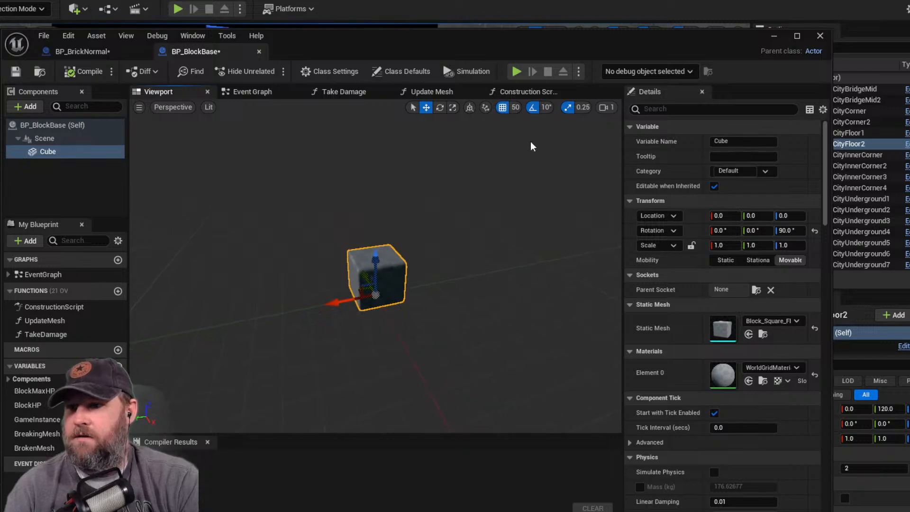
{"action": "left_click", "coordinate": [83, 71]}
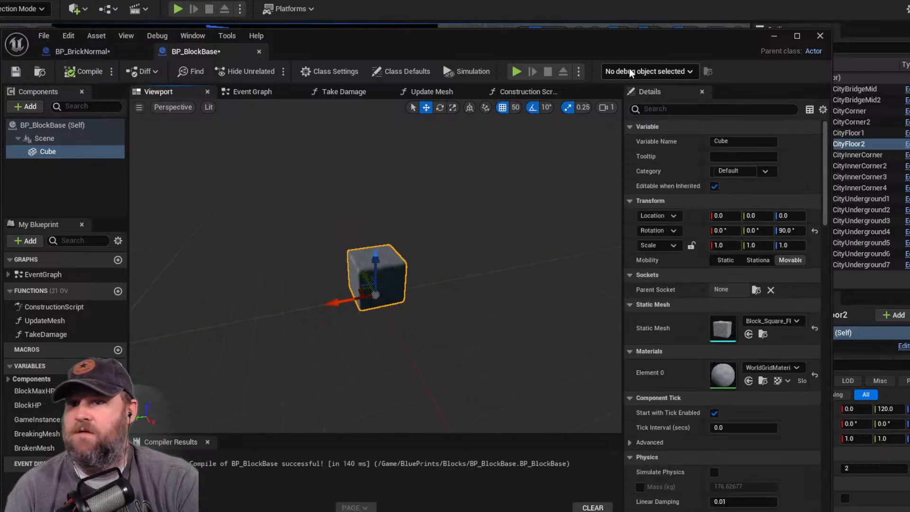
- Return to the city level, play-test it with the rescaled bricks and blocks, and end the play session
{"action": "left_click", "coordinate": [774, 36]}
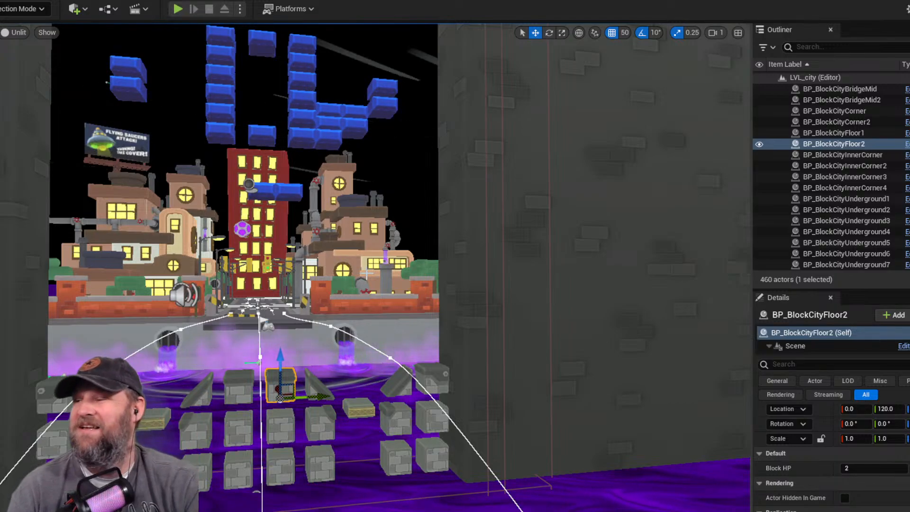
{"action": "scroll", "coordinate": [378, 333], "scroll_direction": "down", "scroll_amount": 8}
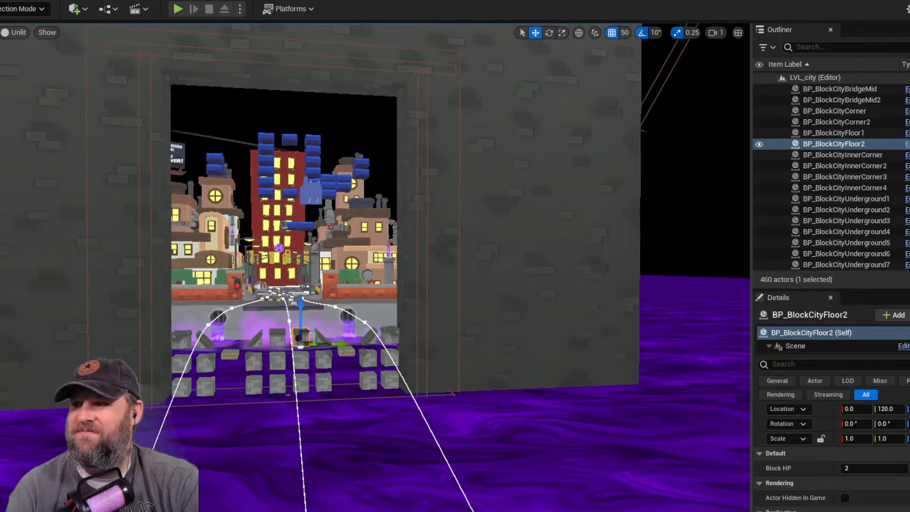
{"action": "scroll", "coordinate": [315, 283], "scroll_direction": "up", "scroll_amount": 6}
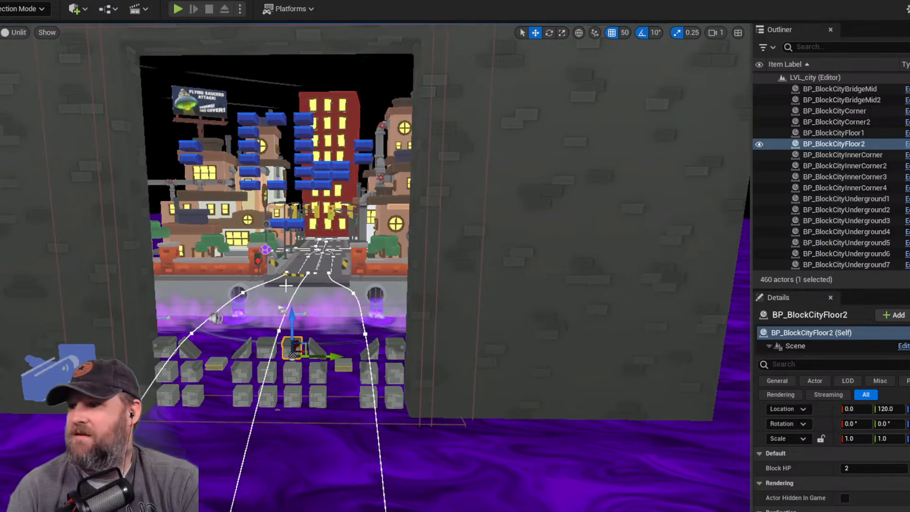
{"action": "left_click", "coordinate": [327, 306]}
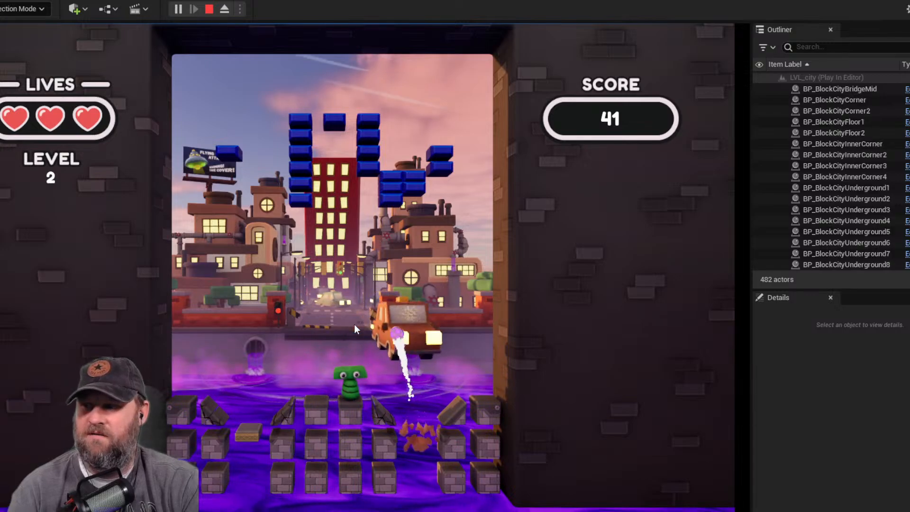
{"action": "key", "text": "Escape"}
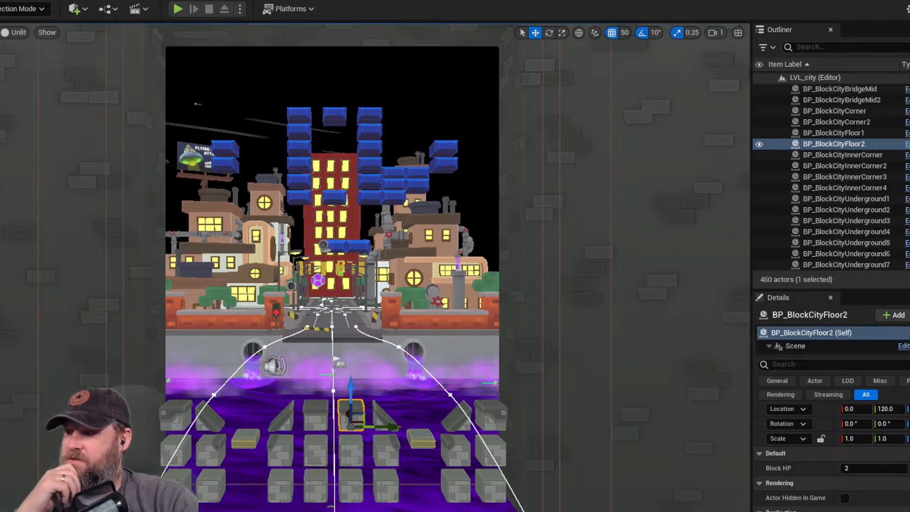
- Search the project assets for "car" and open the BP_Car blueprint with its 3D preview showing
{"action": "key", "text": "ctrl+space"}
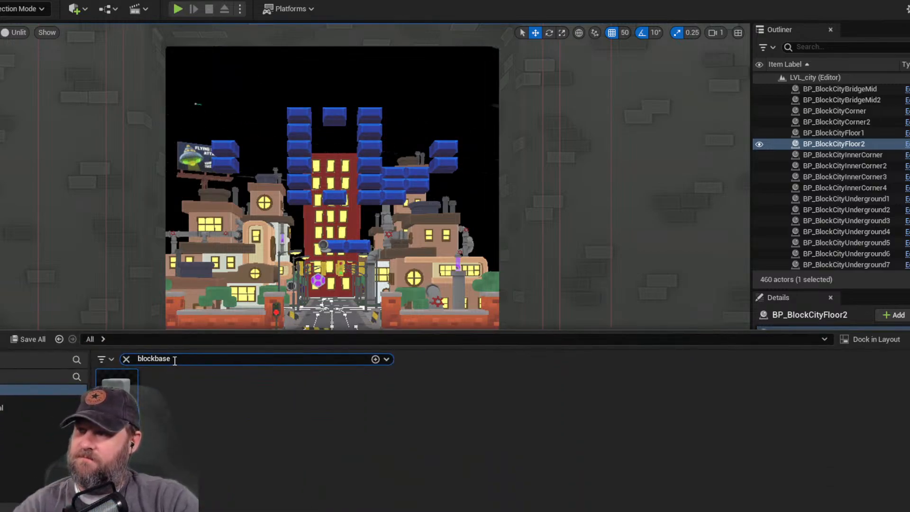
{"action": "type", "text": "car"}
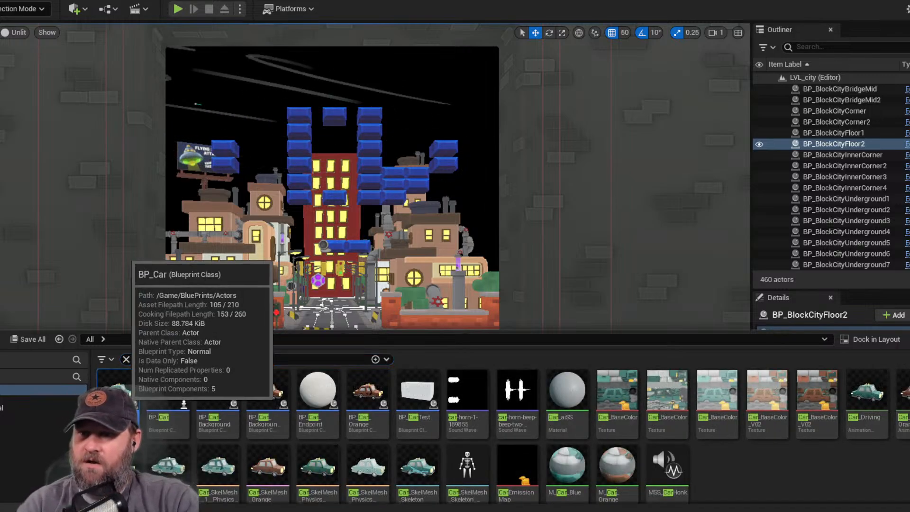
{"action": "double_click", "coordinate": [167, 413]}
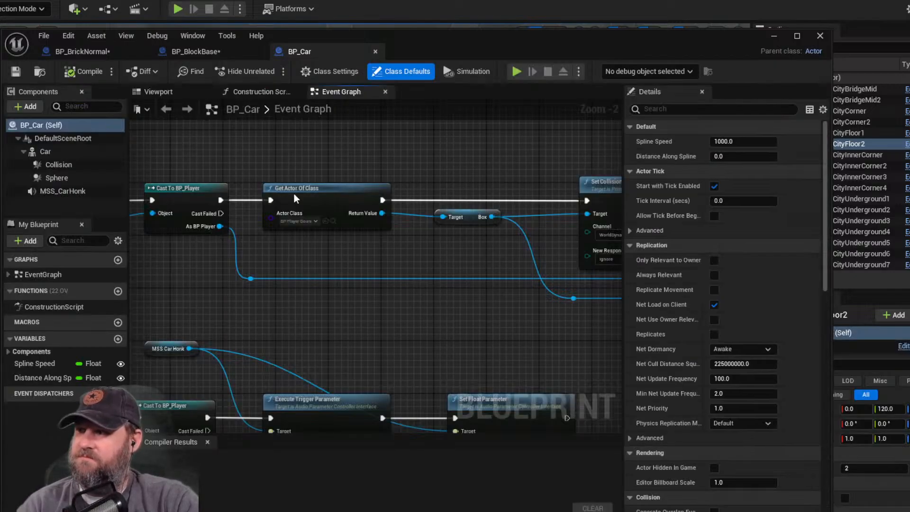
{"action": "left_click", "coordinate": [152, 90]}
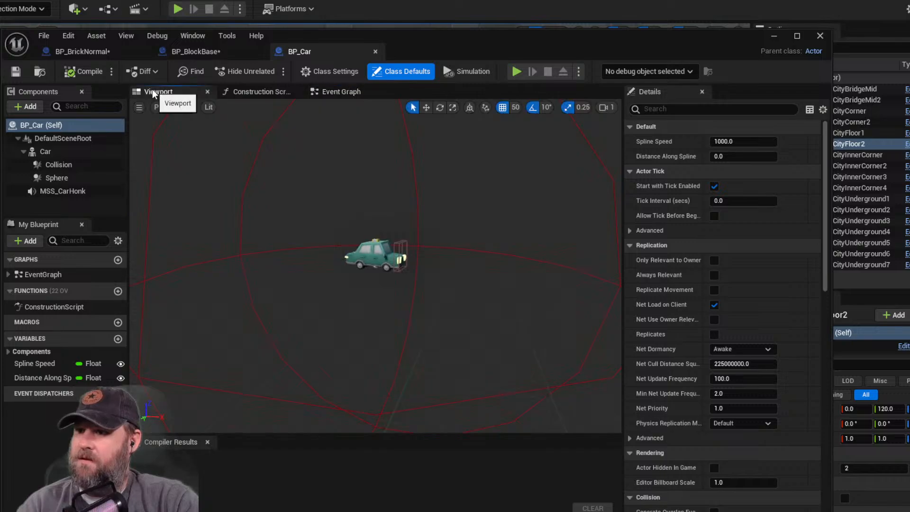
- Select the Car mesh in the BP_Car preview, examine it up close, and undo the stray move of the component
{"action": "left_click", "coordinate": [355, 254]}
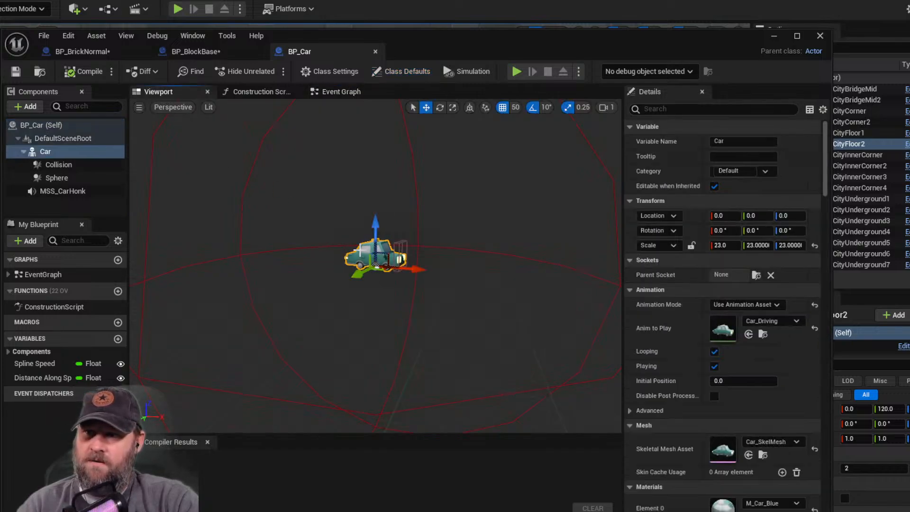
{"action": "scroll", "coordinate": [469, 273], "scroll_direction": "up", "scroll_amount": 3}
{"action": "scroll", "coordinate": [464, 275], "scroll_direction": "up", "scroll_amount": 6}
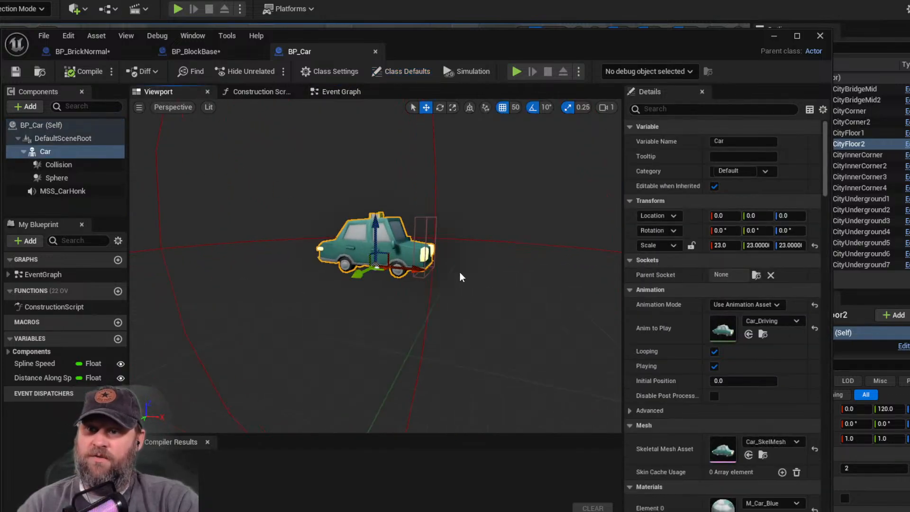
{"action": "left_click_drag", "start_coordinate": [401, 271], "coordinate": [427, 280]}
{"action": "key", "text": "ctrl+z"}
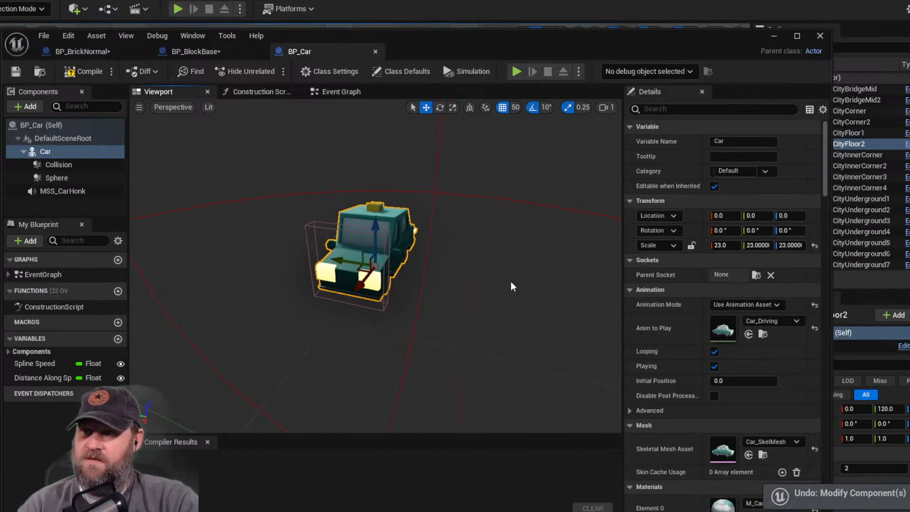